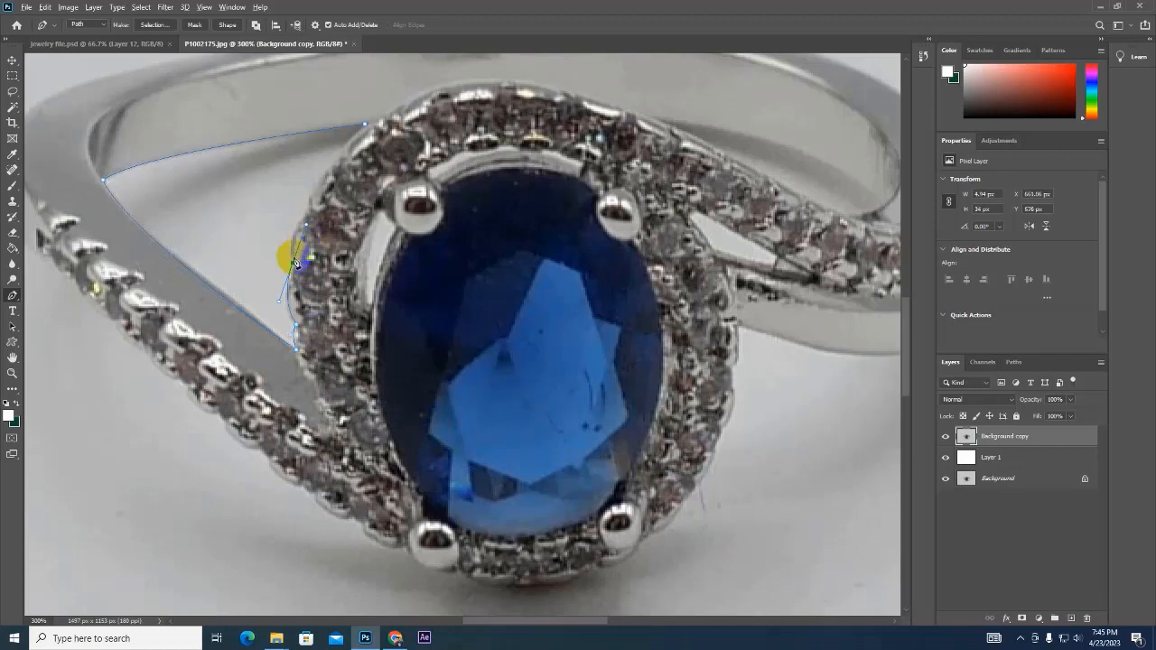
# Step: Complete the Pen paths around the ring's inner openings: the large left gap, the upper-right gap and the small triangular gap
pyautogui.keyDown('alt'); pyautogui.click(293, 264); pyautogui.keyUp('alt')
pyautogui.click(366, 126)
pyautogui.moveTo(777, 224); pyautogui.dragTo(490, 330)
pyautogui.moveTo(463, 269); pyautogui.dragTo(550, 285)
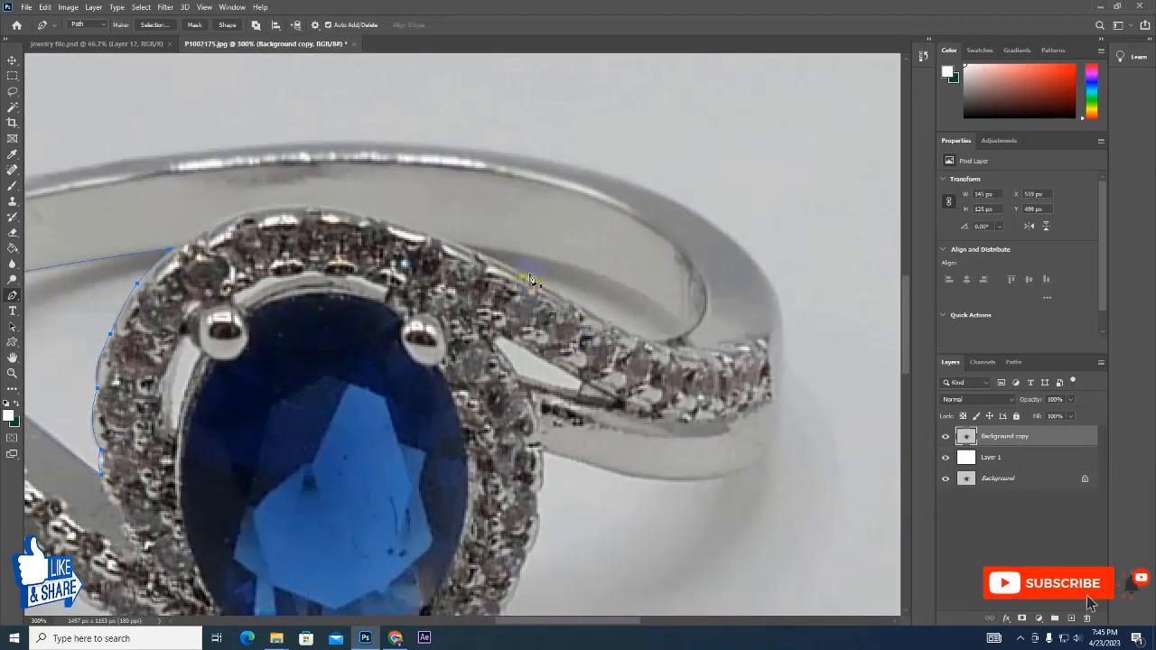
pyautogui.scroll(-1, 551, 298)
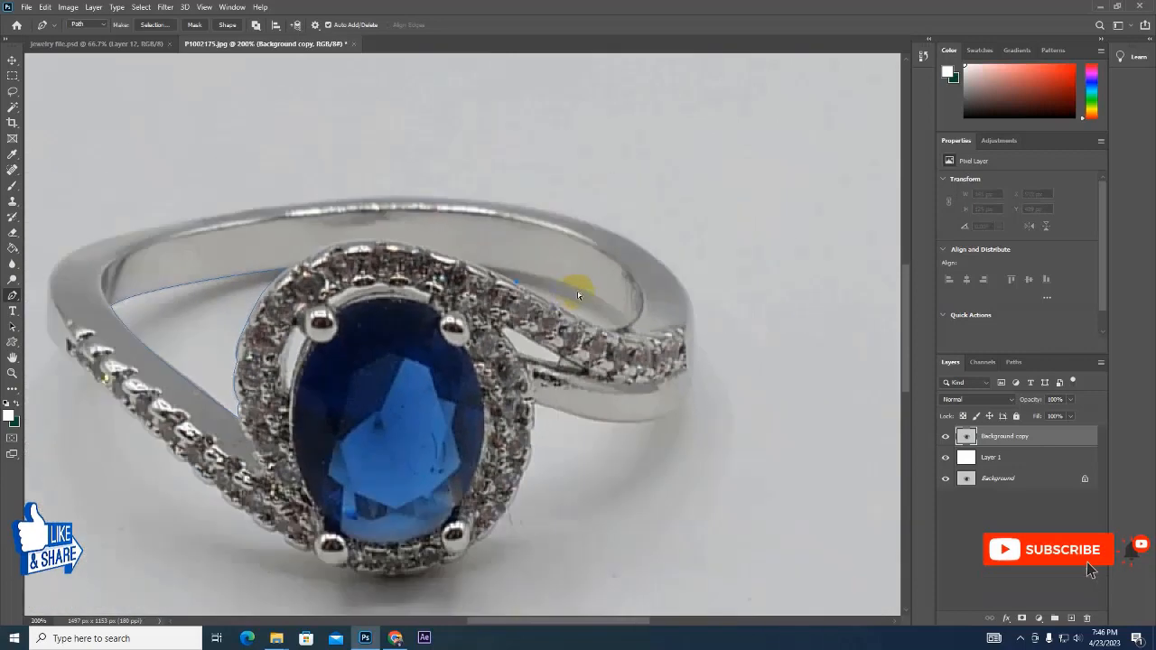
pyautogui.click(488, 269)
pyautogui.moveTo(624, 330); pyautogui.dragTo(630, 325)
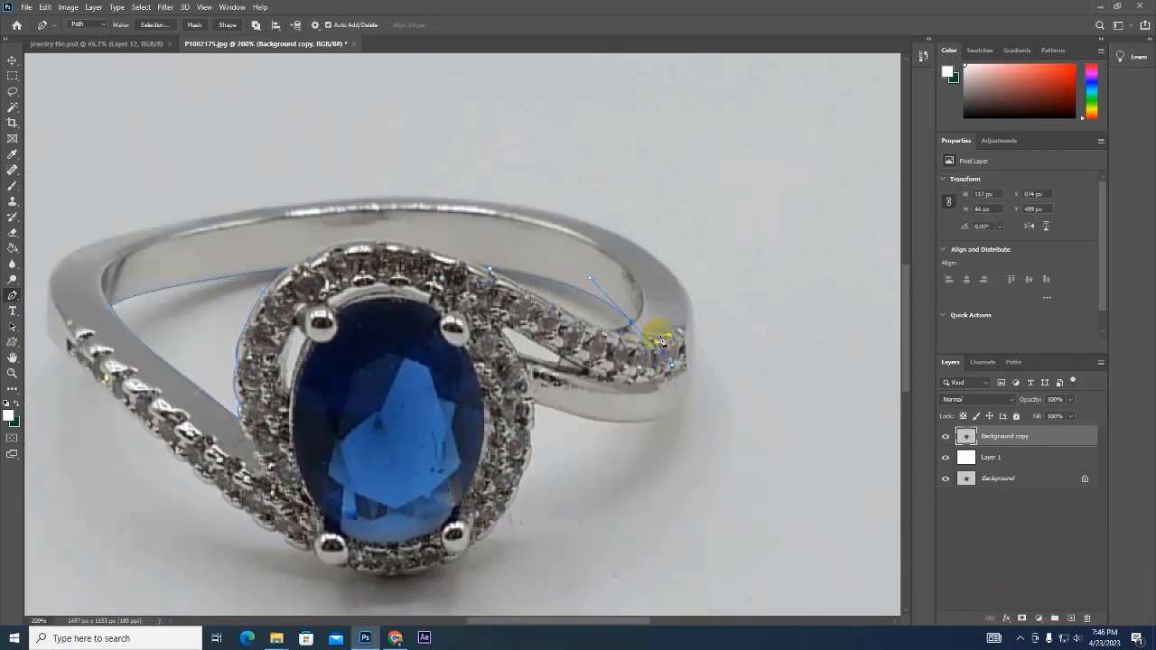
pyautogui.moveTo(492, 355); pyautogui.dragTo(522, 362)
pyautogui.moveTo(494, 378); pyautogui.dragTo(574, 352)
# Step: Start the ring's outer path at the band's left end and trace the lower edge of the stone-set shoulder to the lower-left prong
pyautogui.click(129, 250)
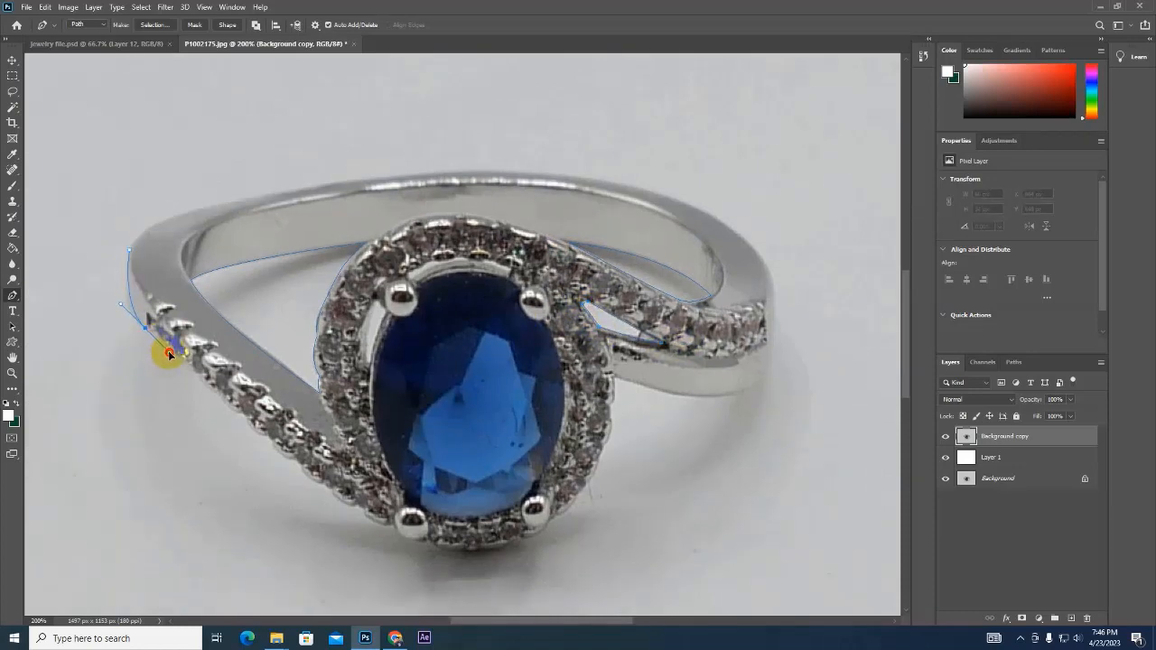
pyautogui.moveTo(174, 355); pyautogui.dragTo(157, 342)
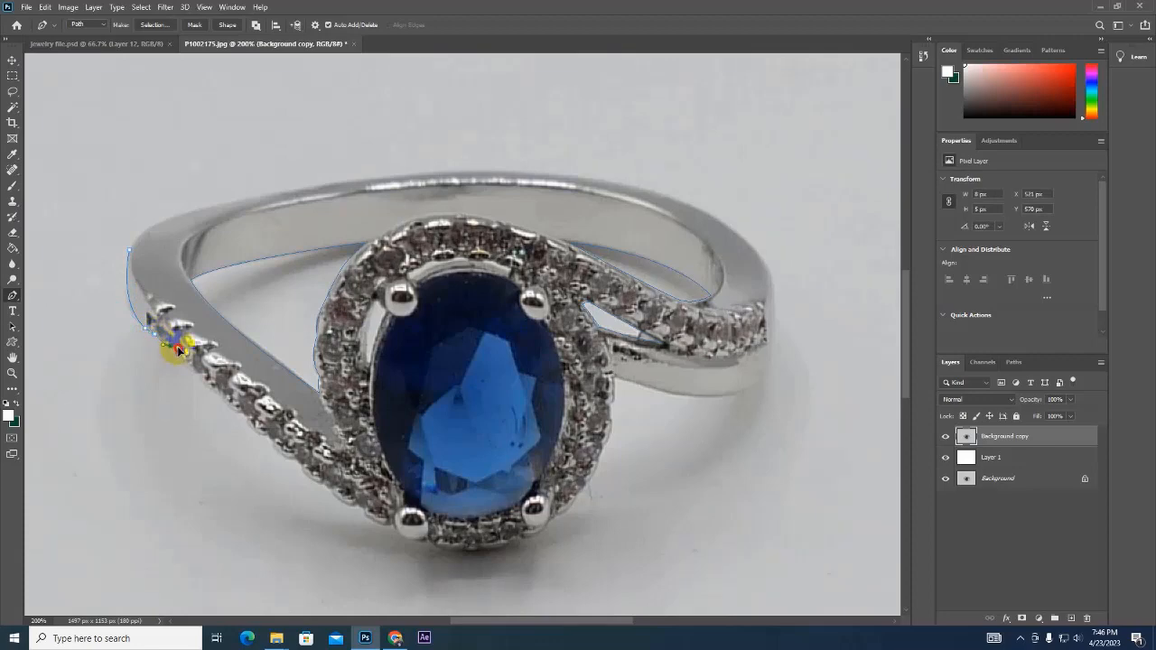
pyautogui.hotkey('ctrl', '+')
pyautogui.moveTo(223, 381); pyautogui.dragTo(326, 249)
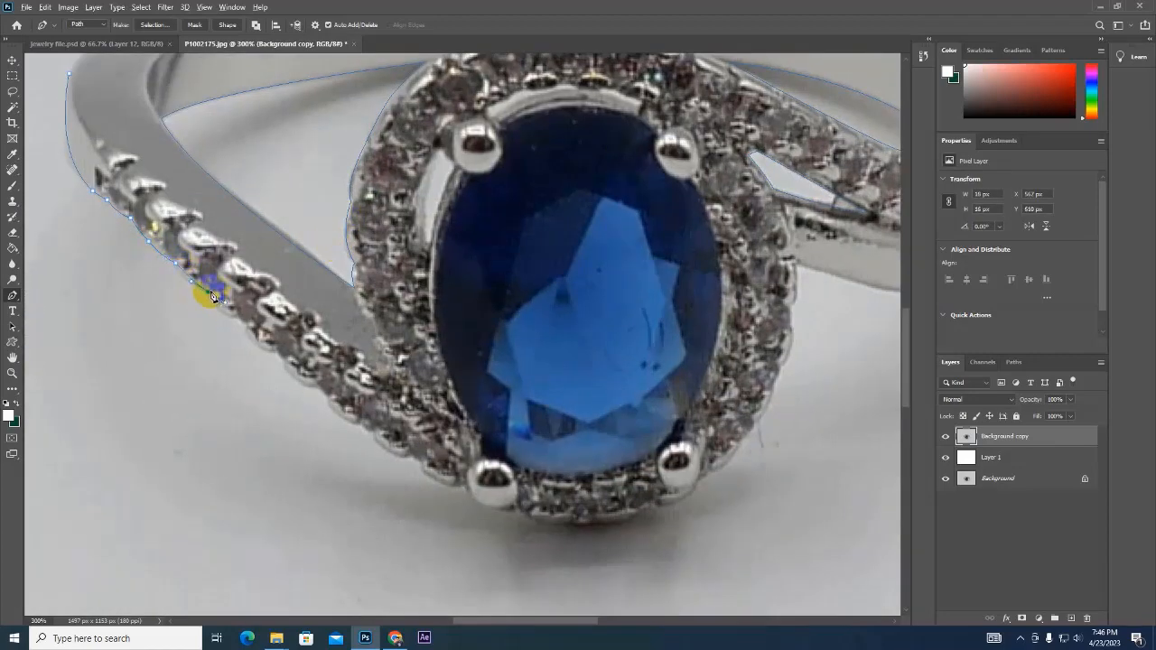
pyautogui.moveTo(215, 296); pyautogui.dragTo(206, 256)
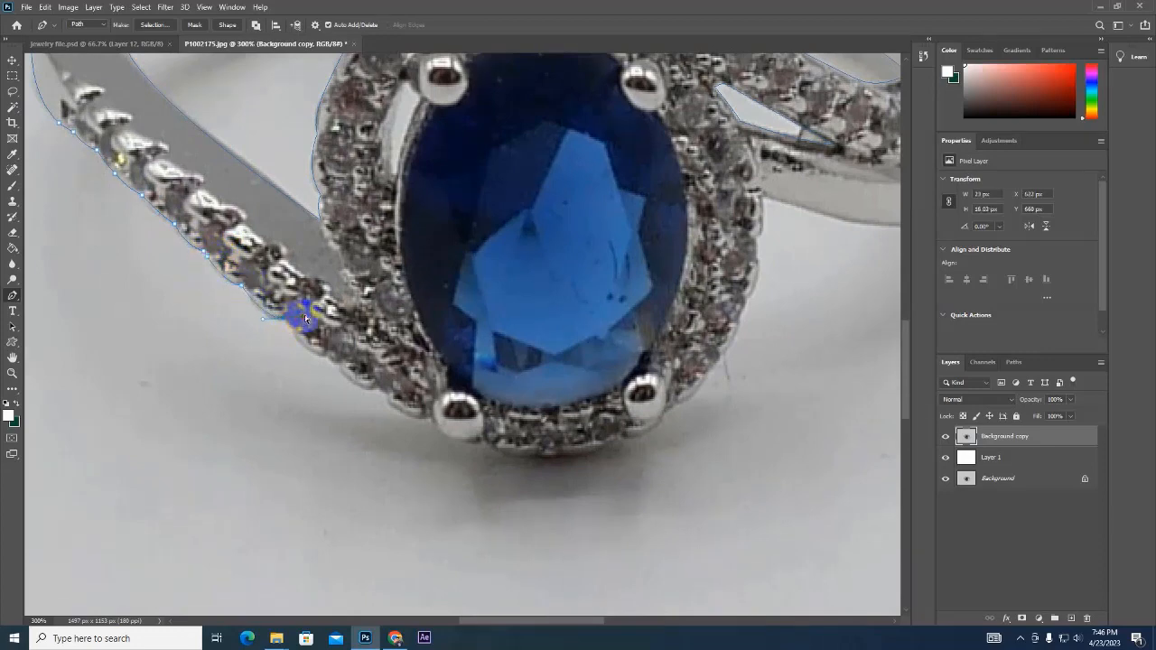
pyautogui.moveTo(248, 295); pyautogui.dragTo(164, 268)
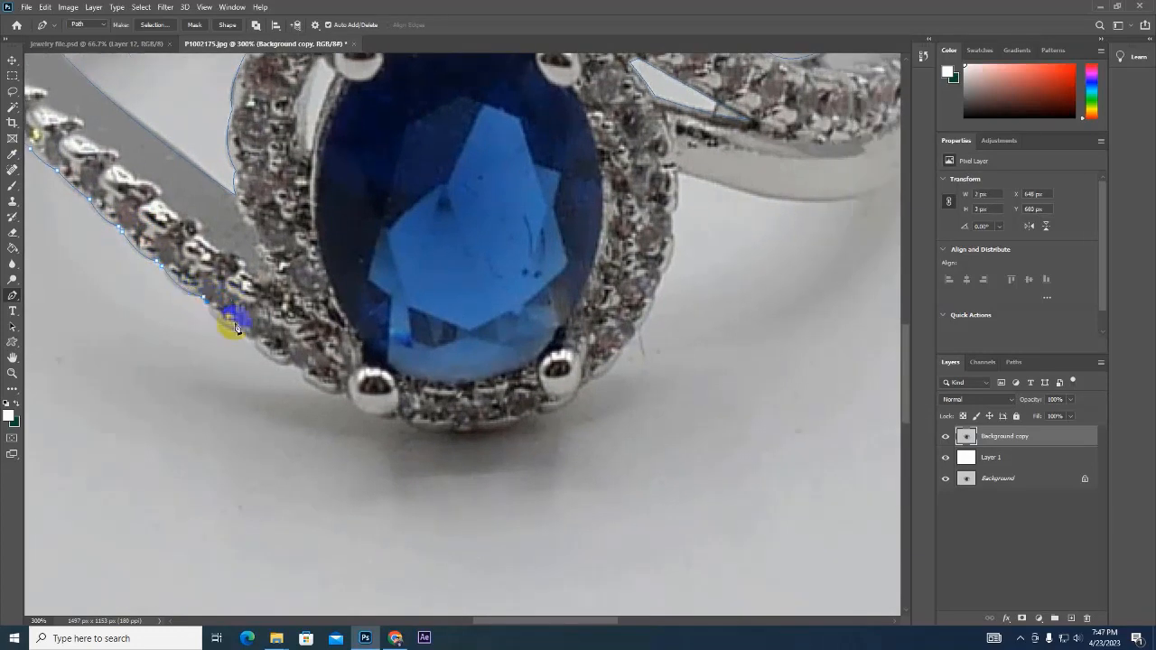
pyautogui.moveTo(235, 327); pyautogui.dragTo(167, 235)
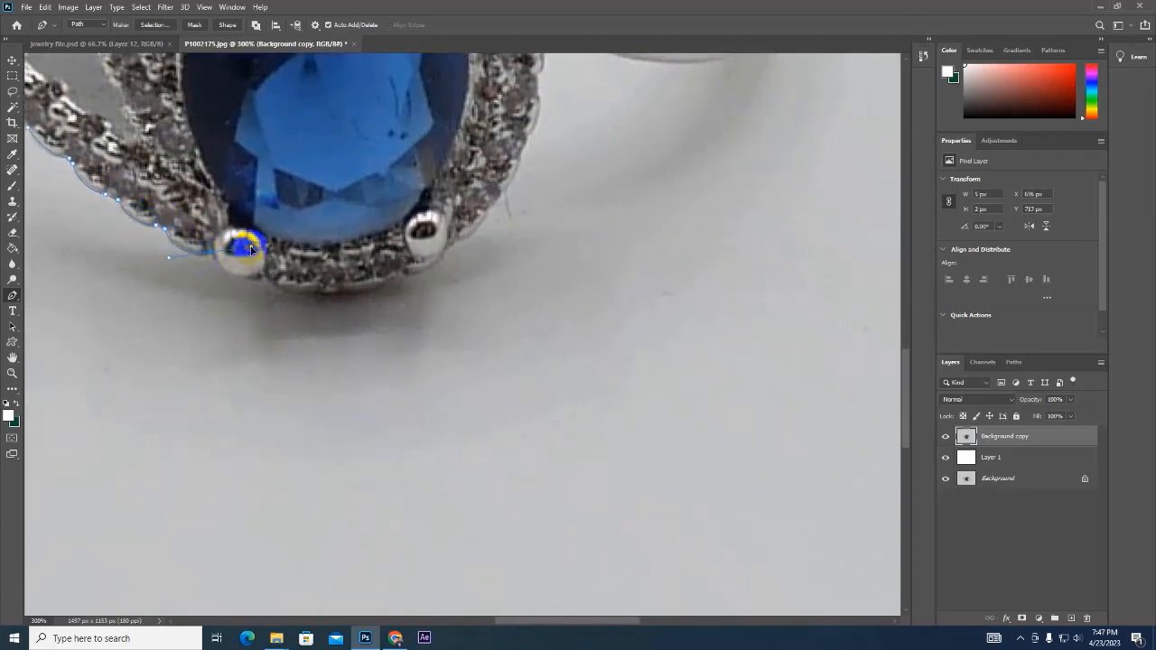
# Step: Continue the outer path around the bottom of the halo and up its right side to the right shank
pyautogui.moveTo(273, 287); pyautogui.dragTo(238, 313)
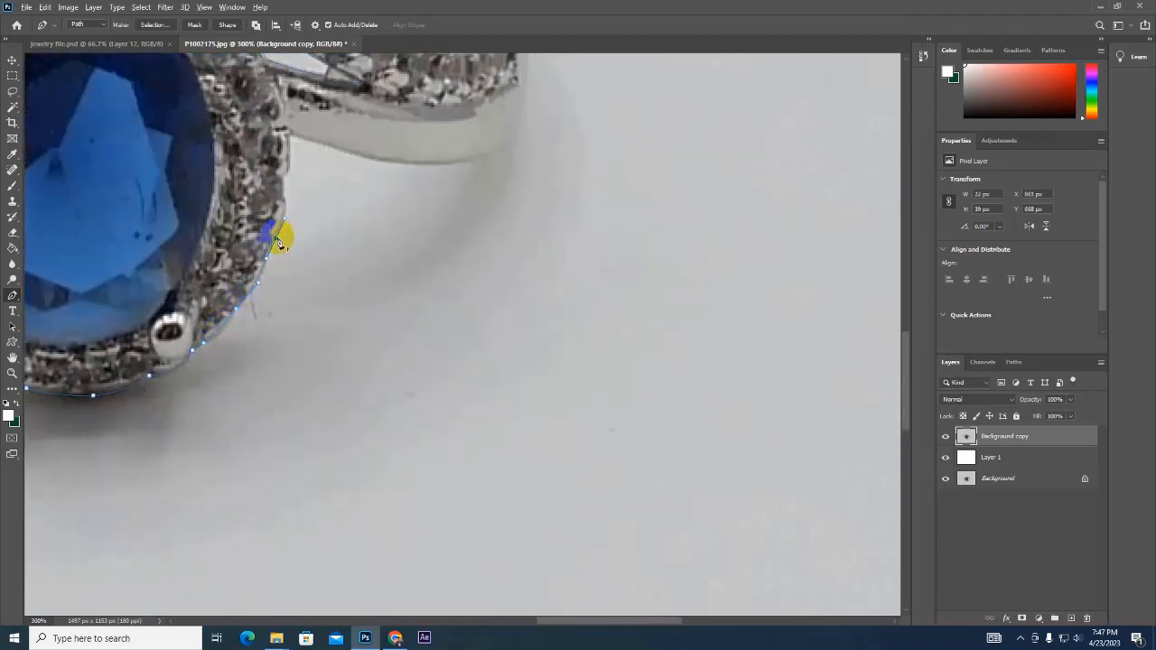
pyautogui.moveTo(279, 242); pyautogui.dragTo(285, 187)
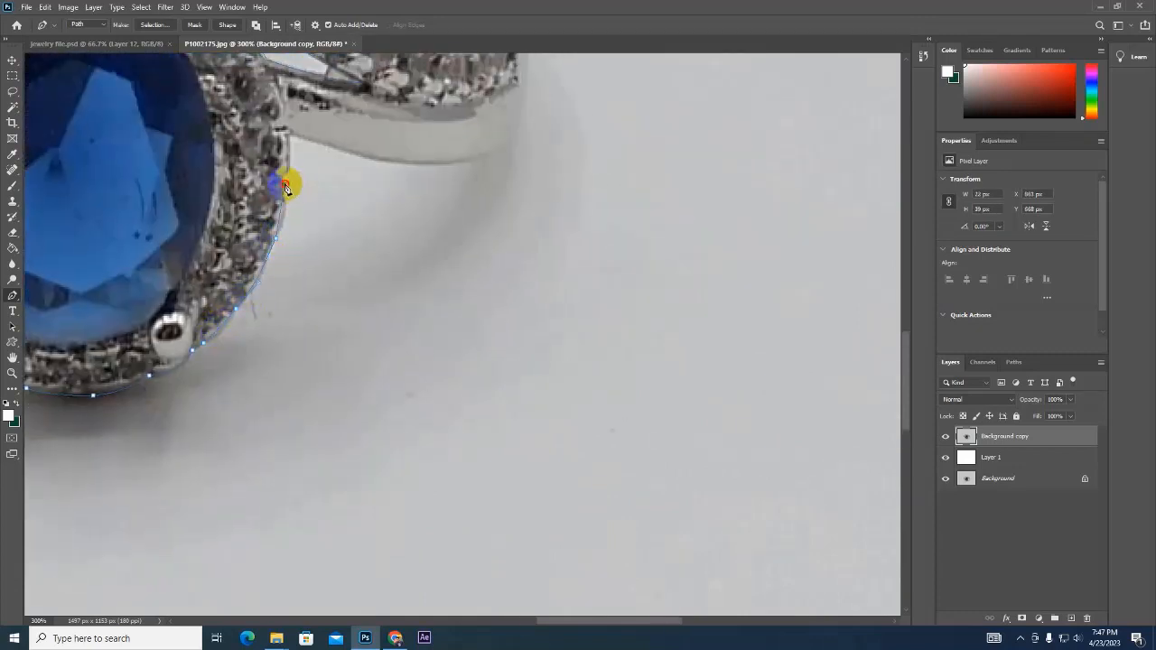
pyautogui.click(290, 133)
# Step: Extend the outer path along the right shank's lower edge and around the band's right end
pyautogui.moveTo(424, 163); pyautogui.dragTo(287, 243)
pyautogui.moveTo(284, 243); pyautogui.dragTo(327, 245)
pyautogui.moveTo(345, 202); pyautogui.dragTo(321, 268)
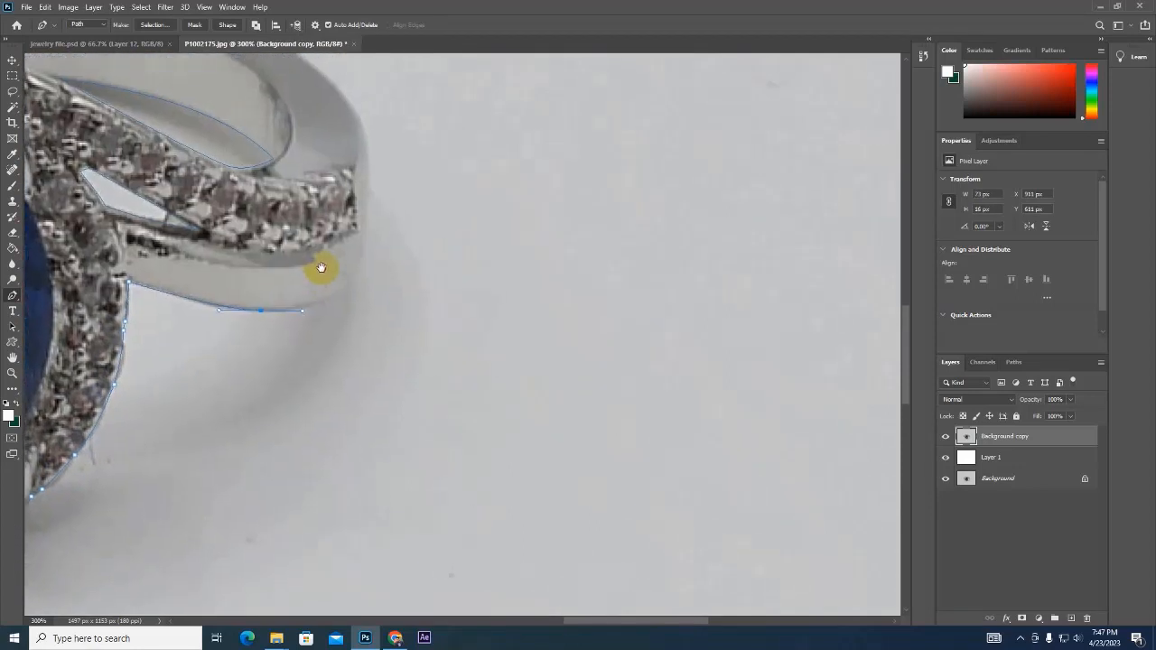
pyautogui.moveTo(369, 215); pyautogui.dragTo(376, 129)
pyautogui.moveTo(323, 146); pyautogui.dragTo(567, 319)
pyautogui.moveTo(535, 220); pyautogui.dragTo(483, 188)
# Step: Trace the band's top edge back to the left end and close the ring's outer path at its starting anchor
pyautogui.moveTo(329, 183); pyautogui.dragTo(519, 218)
pyautogui.moveTo(317, 180); pyautogui.dragTo(418, 137)
pyautogui.moveTo(221, 181); pyautogui.dragTo(188, 191)
pyautogui.hotkey('ctrl', 'z')
pyautogui.moveTo(310, 160); pyautogui.dragTo(180, 187)
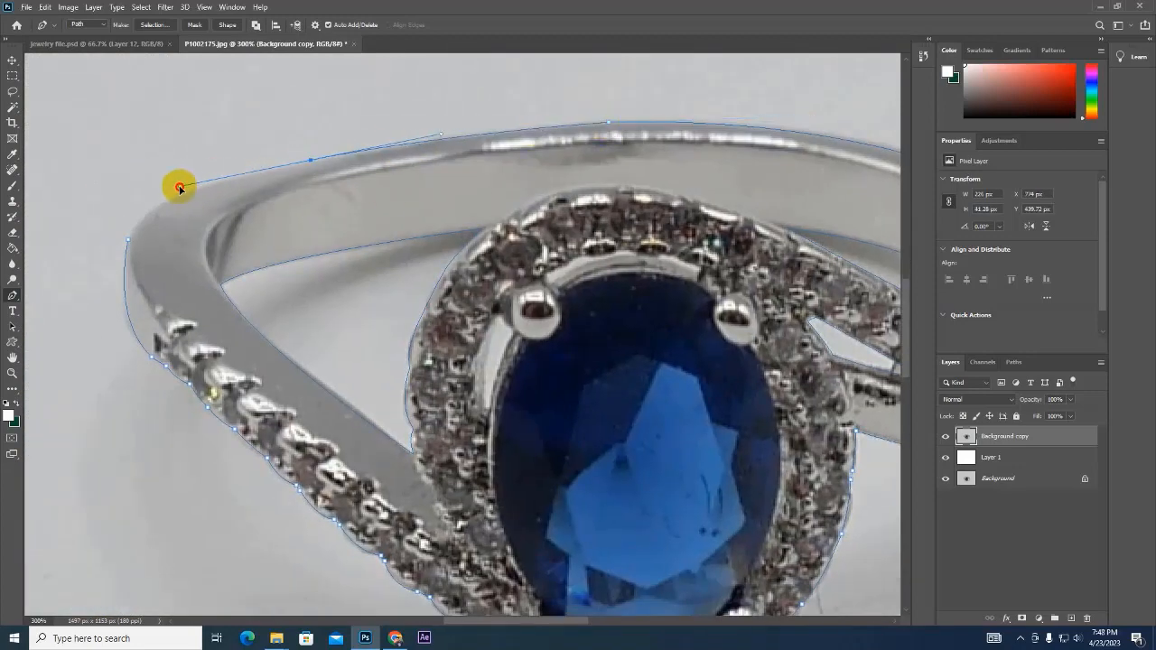
pyautogui.moveTo(128, 239); pyautogui.dragTo(120, 268)
pyautogui.moveTo(204, 269); pyautogui.dragTo(174, 199)
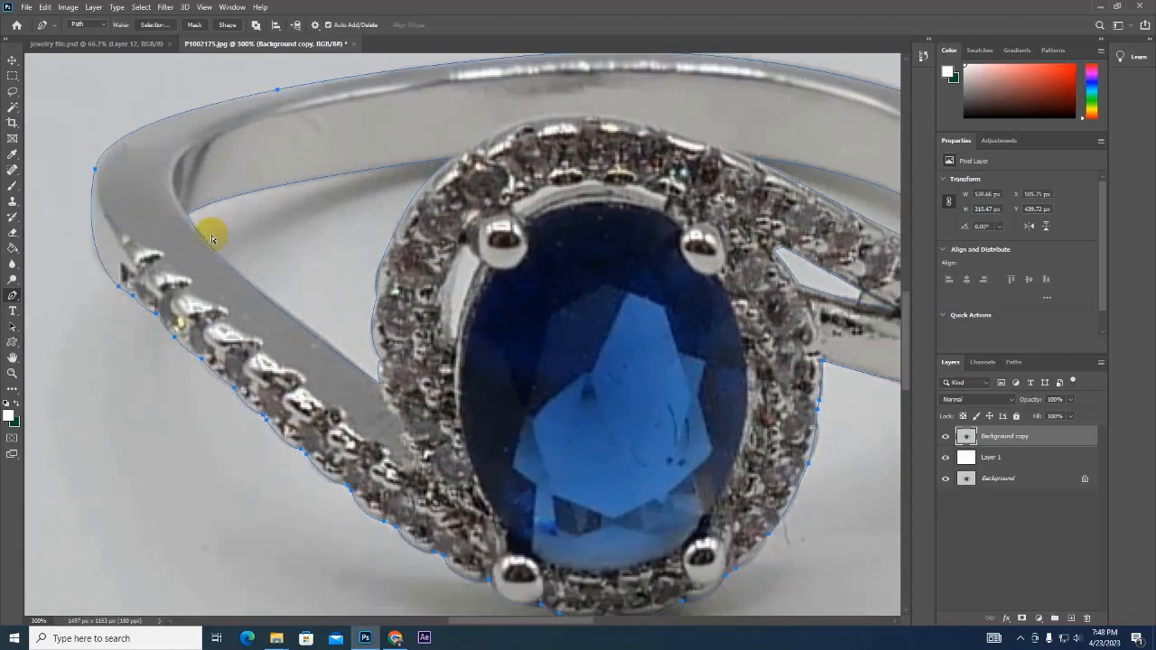
# Step: Save the finished ring work path as Path 2
pyautogui.hotkey('ctrl', '0')
pyautogui.click(1014, 362)
pyautogui.click(1100, 364)
pyautogui.click(1089, 371)
pyautogui.click(643, 199)
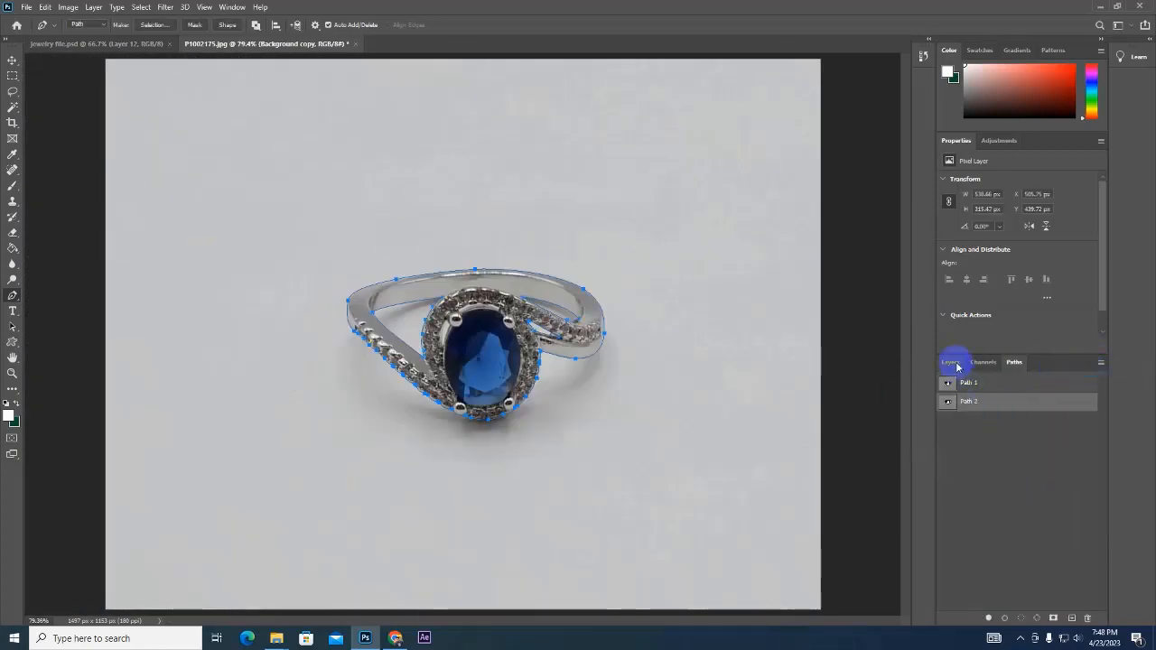
# Step: Convert the ring path into a new anti-aliased selection with the Background copy layer active
pyautogui.click(952, 363)
pyautogui.rightClick(517, 269)
pyautogui.click(556, 318)
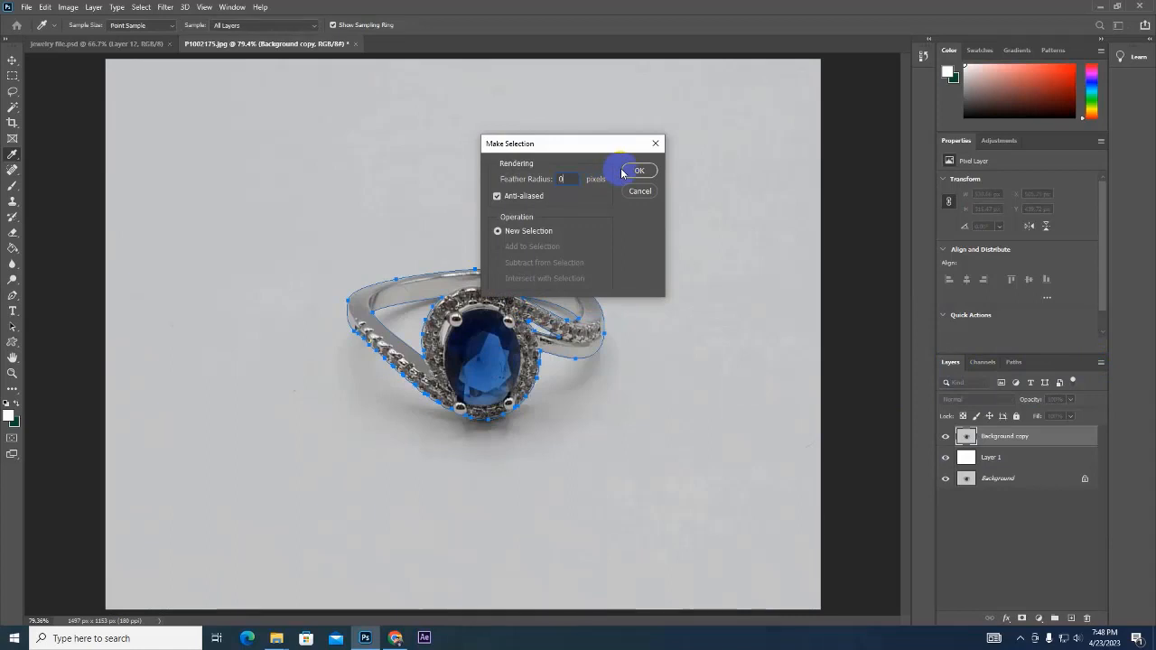
pyautogui.click(639, 172)
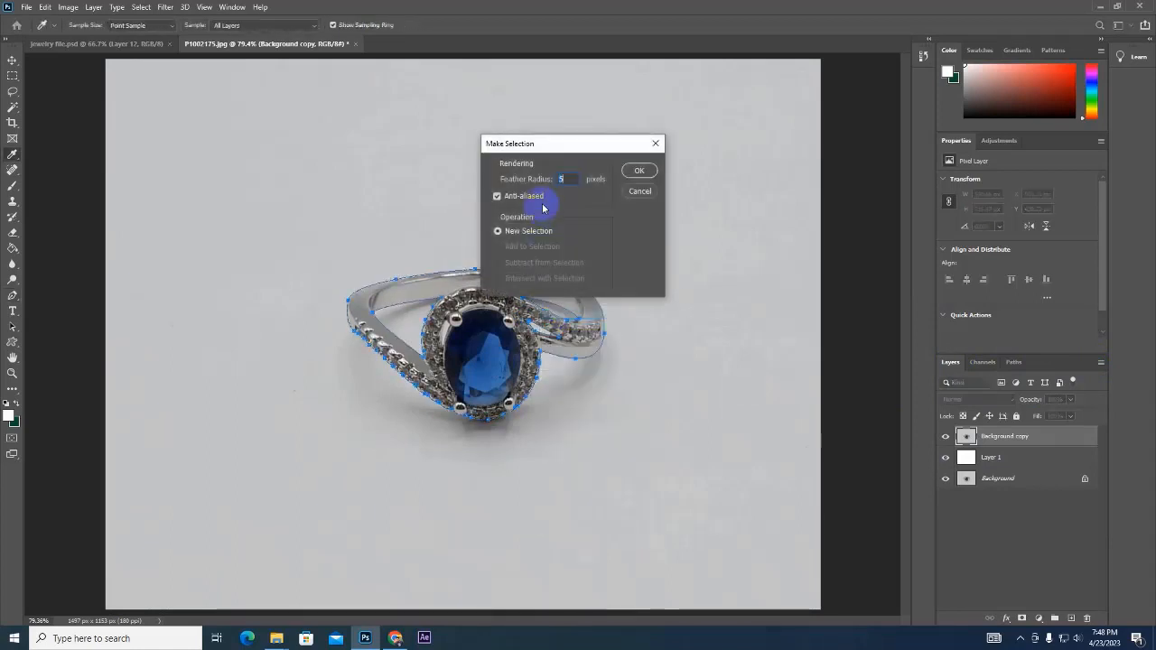
pyautogui.click(642, 171)
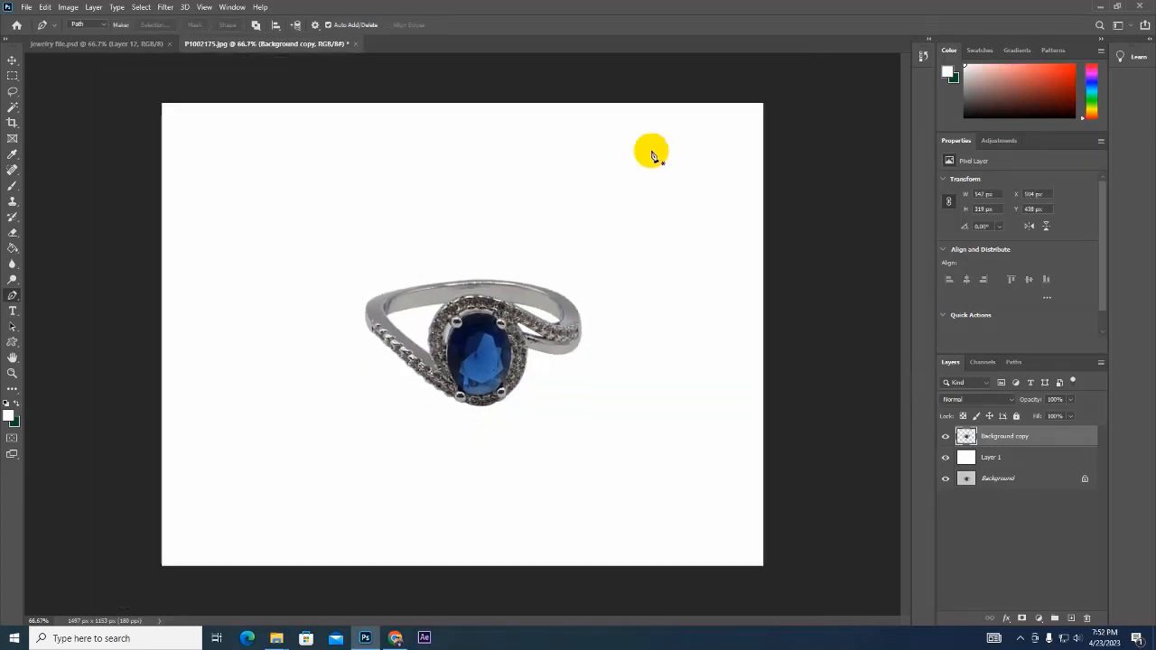
# Step: Load the ring cutout as a selection and add a Brightness/Contrast adjustment layer with brightness 26
pyautogui.keyDown('ctrl'); pyautogui.click(967, 437); pyautogui.keyUp('ctrl')
pyautogui.click(1000, 140)
pyautogui.click(970, 168)
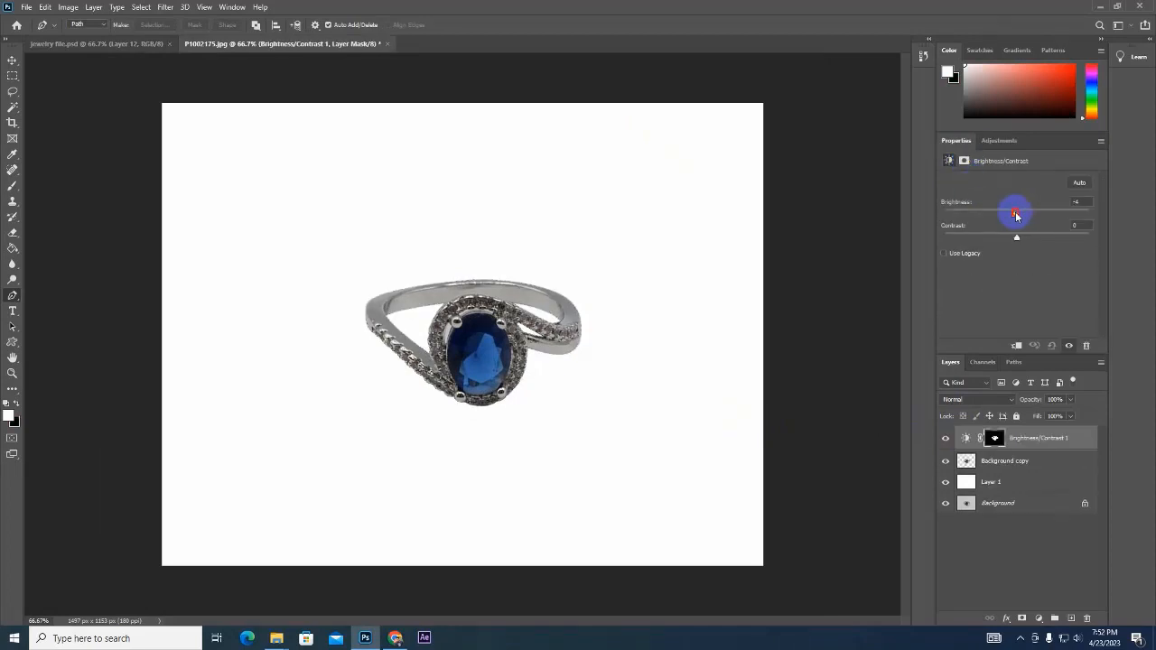
pyautogui.moveTo(1015, 214); pyautogui.dragTo(1029, 215)
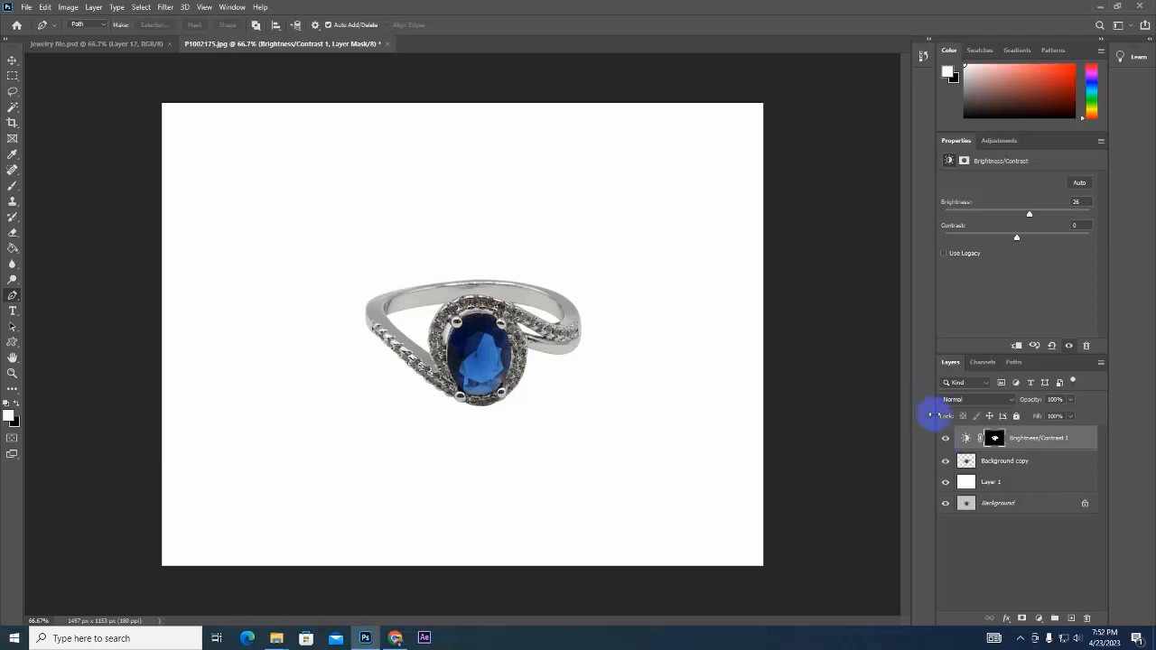
# Step: Merge the Brightness/Contrast 1 adjustment layer with the Background copy ring layer
pyautogui.keyDown('ctrl'); pyautogui.click(966, 461); pyautogui.keyUp('ctrl')
pyautogui.click(1003, 461)
pyautogui.click(165, 8)
pyautogui.click(456, 3)
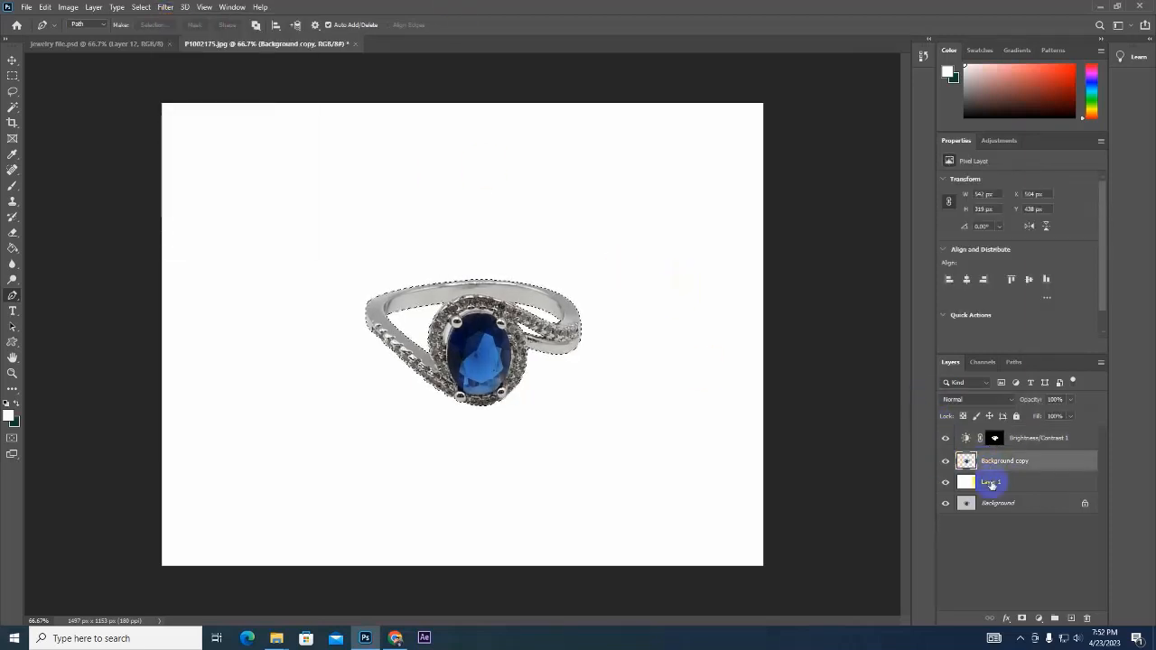
pyautogui.keyDown('shift'); pyautogui.click(1019, 444); pyautogui.keyUp('shift')
pyautogui.hotkey('ctrl', 'e')
# Step: Deselect the ring and start a Pen path along the blue stone's top edge, from the upper-left prong to the upper-right prong
pyautogui.hotkey('ctrl', '+')
pyautogui.hotkey('ctrl', '+')
pyautogui.hotkey('ctrl', '+')
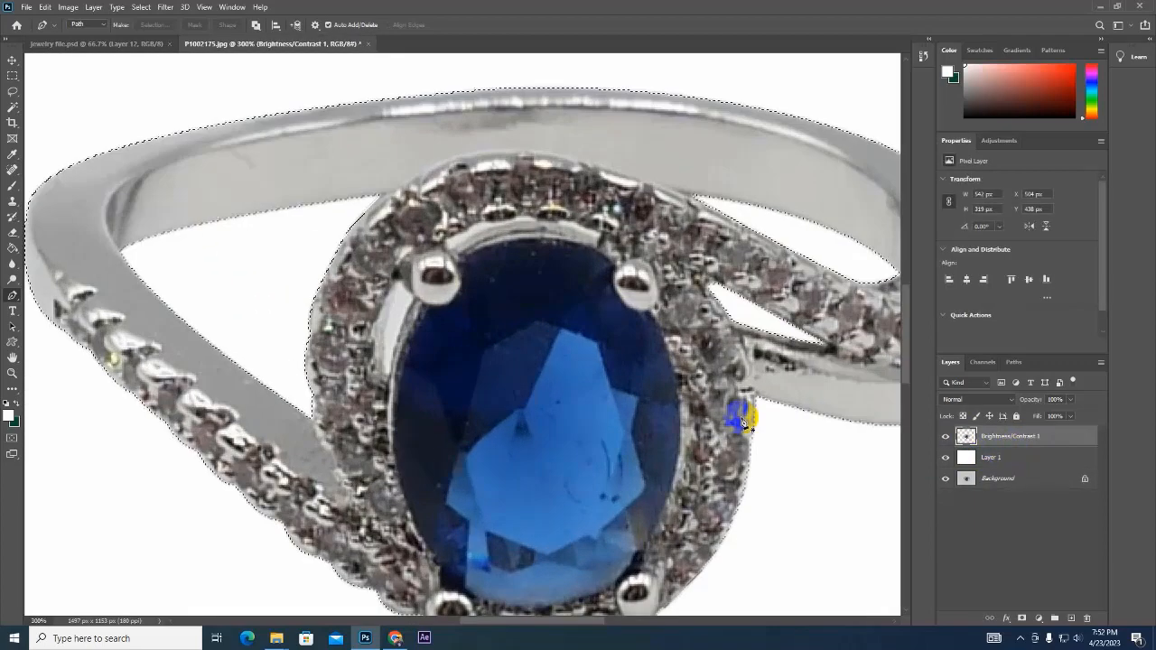
pyautogui.hotkey('ctrl', 'd')
pyautogui.rightClick(12, 296)
pyautogui.click(45, 296)
pyautogui.click(456, 258)
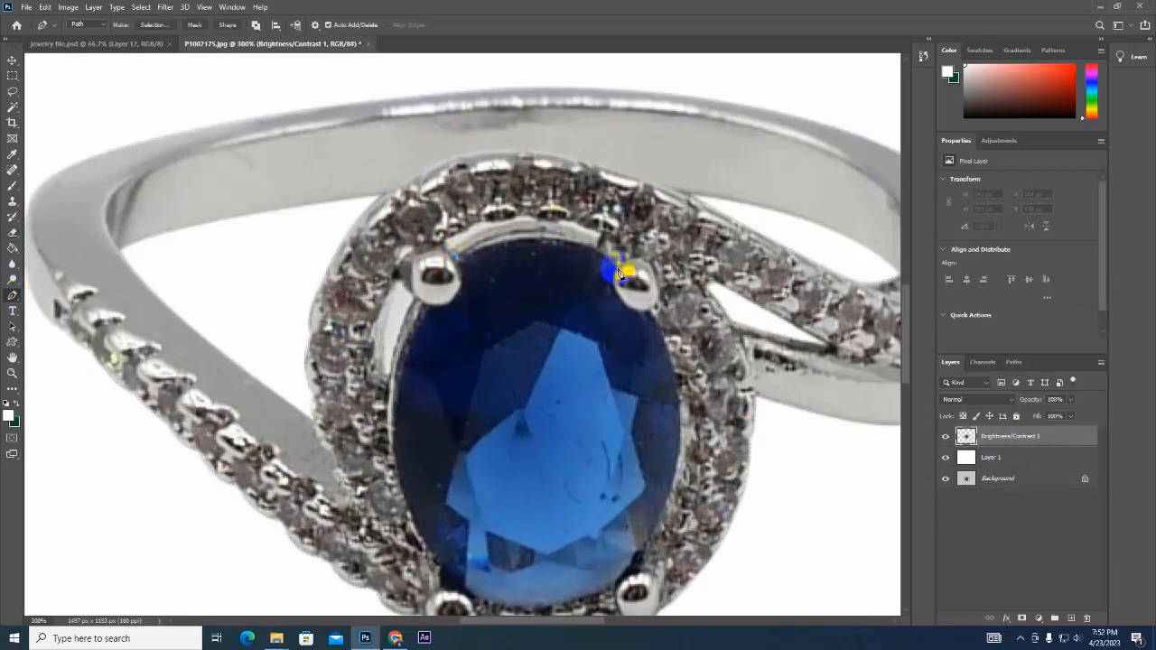
pyautogui.moveTo(617, 266); pyautogui.dragTo(594, 227)
pyautogui.keyDown('alt'); pyautogui.click(617, 266); pyautogui.keyUp('alt')
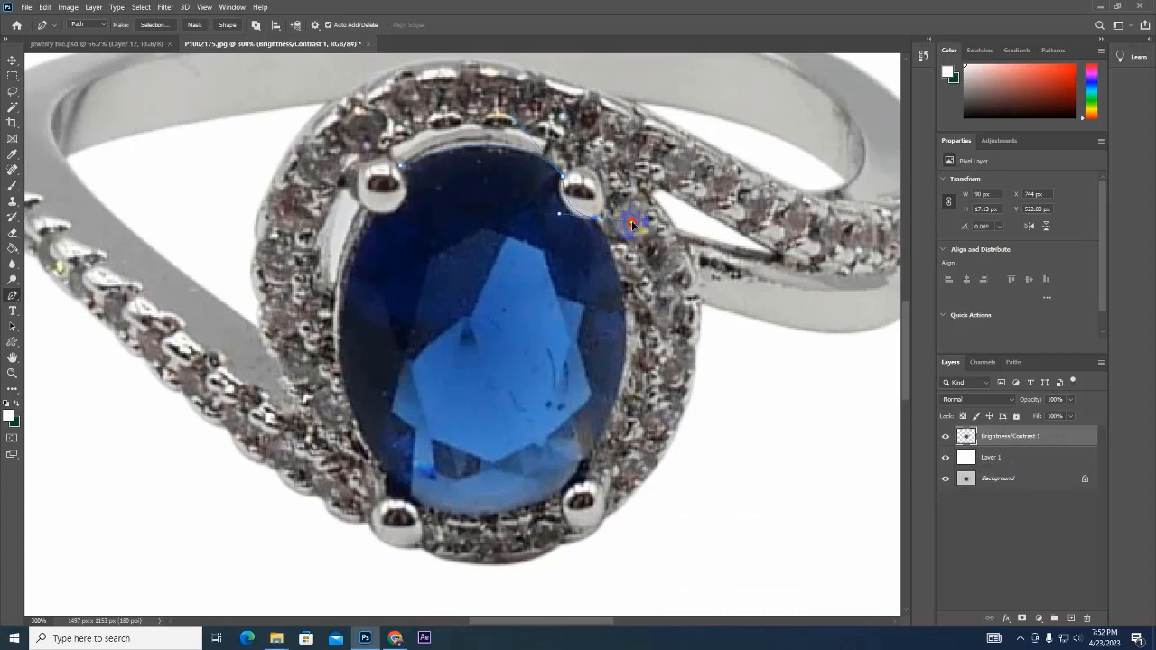
# Step: Trace the blue stone's right, bottom and left edges around the prongs and close the path at its start
pyautogui.scroll(-3, 606, 307)
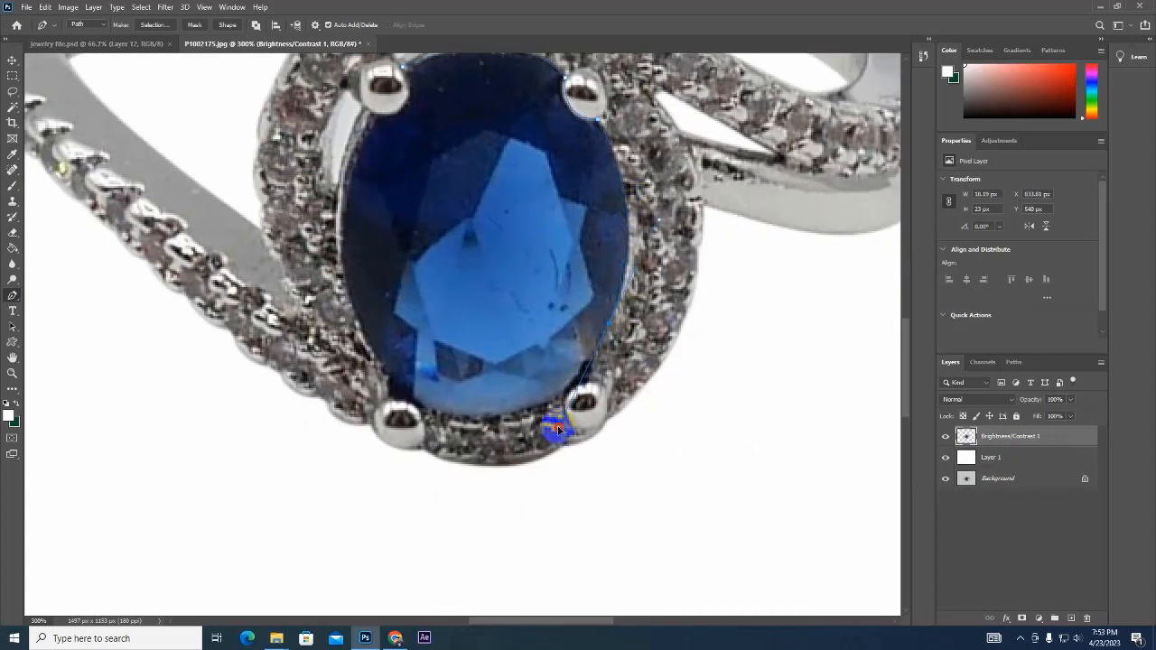
pyautogui.moveTo(569, 373); pyautogui.dragTo(596, 297)
pyautogui.moveTo(411, 331); pyautogui.dragTo(410, 330)
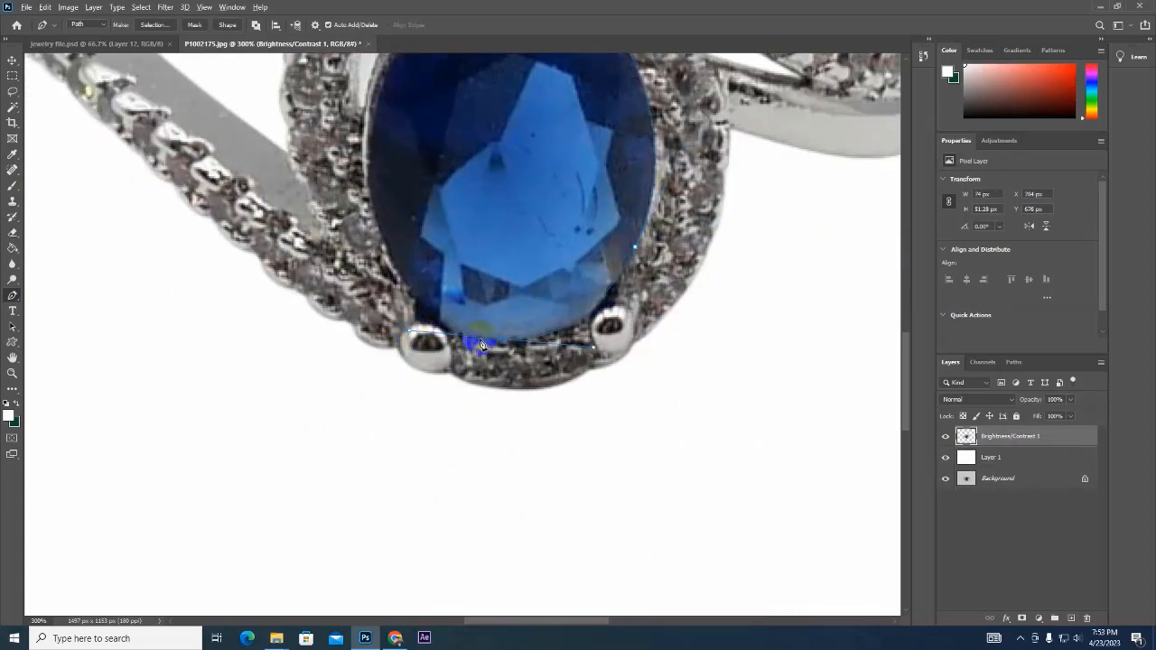
pyautogui.keyDown('alt'); pyautogui.click(502, 341); pyautogui.keyUp('alt')
pyautogui.moveTo(400, 275); pyautogui.dragTo(381, 251)
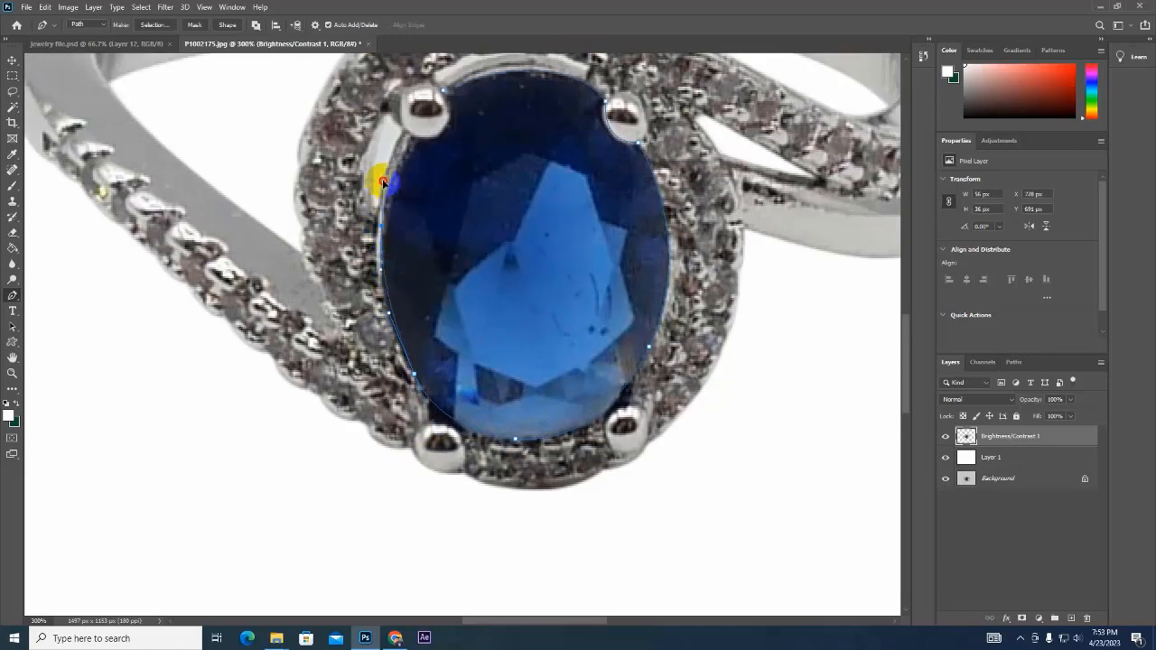
pyautogui.moveTo(411, 137); pyautogui.dragTo(430, 63)
pyautogui.keyDown('alt'); pyautogui.click(411, 136); pyautogui.keyUp('alt')
pyautogui.keyDown('alt'); pyautogui.click(441, 132); pyautogui.keyUp('alt')
# Step: Convert the blue stone's path into a selection and copy the stone to a new layer
pyautogui.rightClick(488, 188)
pyautogui.click(520, 231)
pyautogui.hotkey('ctrl', 'j')
pyautogui.hotkey('ctrl', '0')
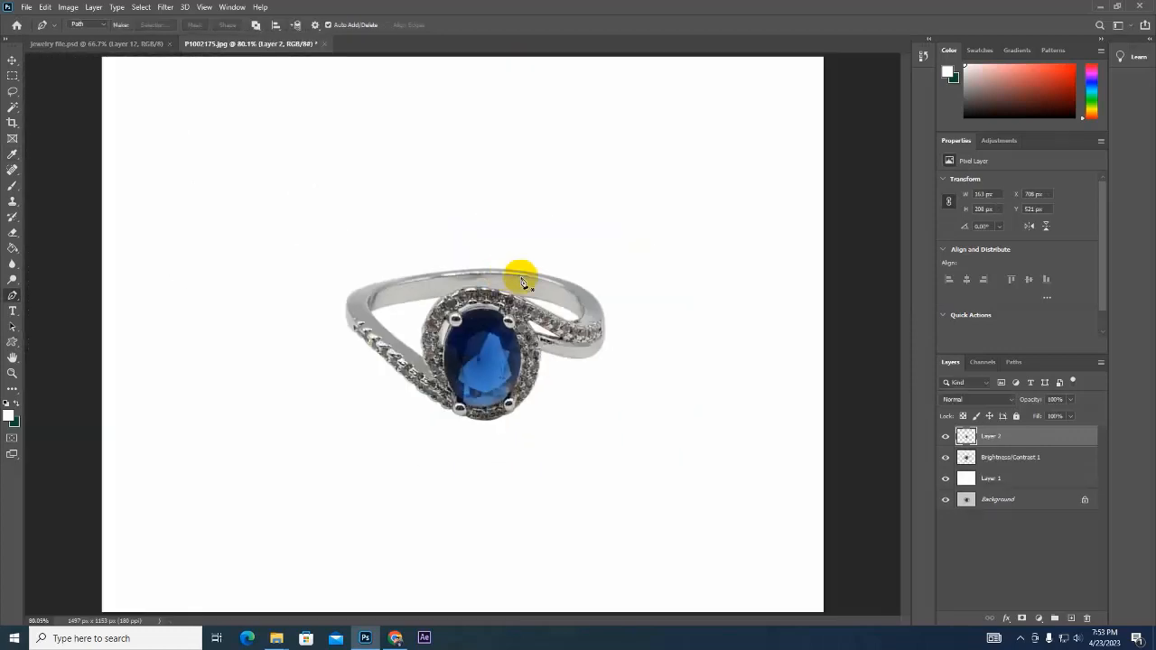
# Step: Open the Camera Raw Filter on the Brightness/Contrast 1 layer and set saturation -100, exposure +0.25 and contrast +21, and raise the whites
pyautogui.click(967, 458)
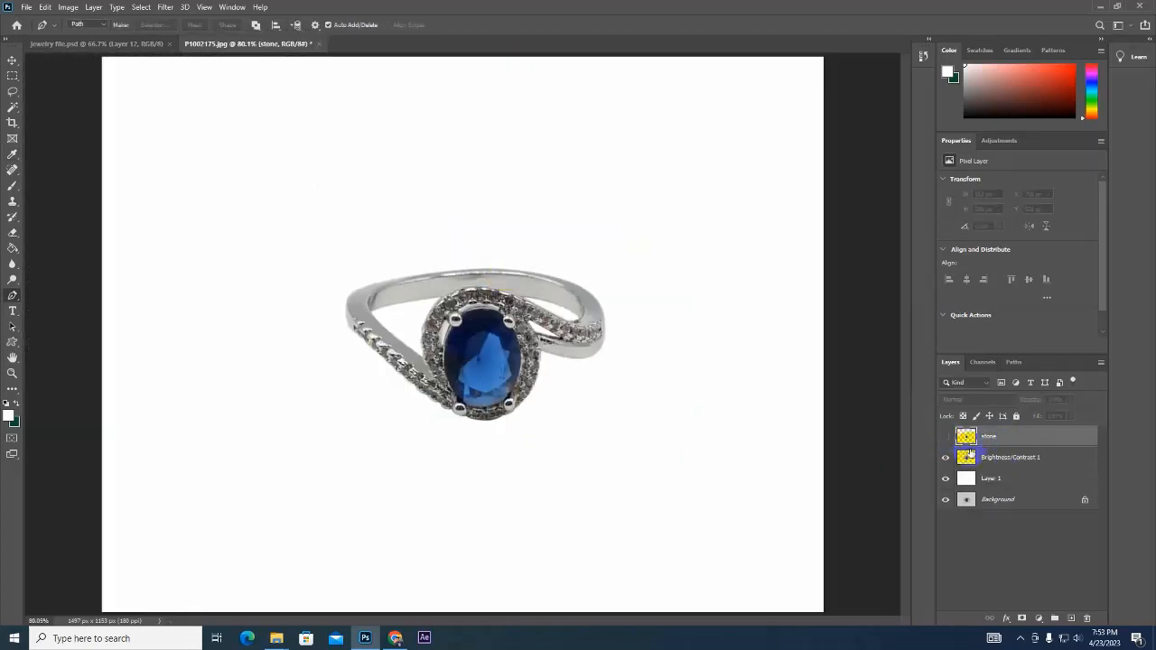
pyautogui.click(165, 6)
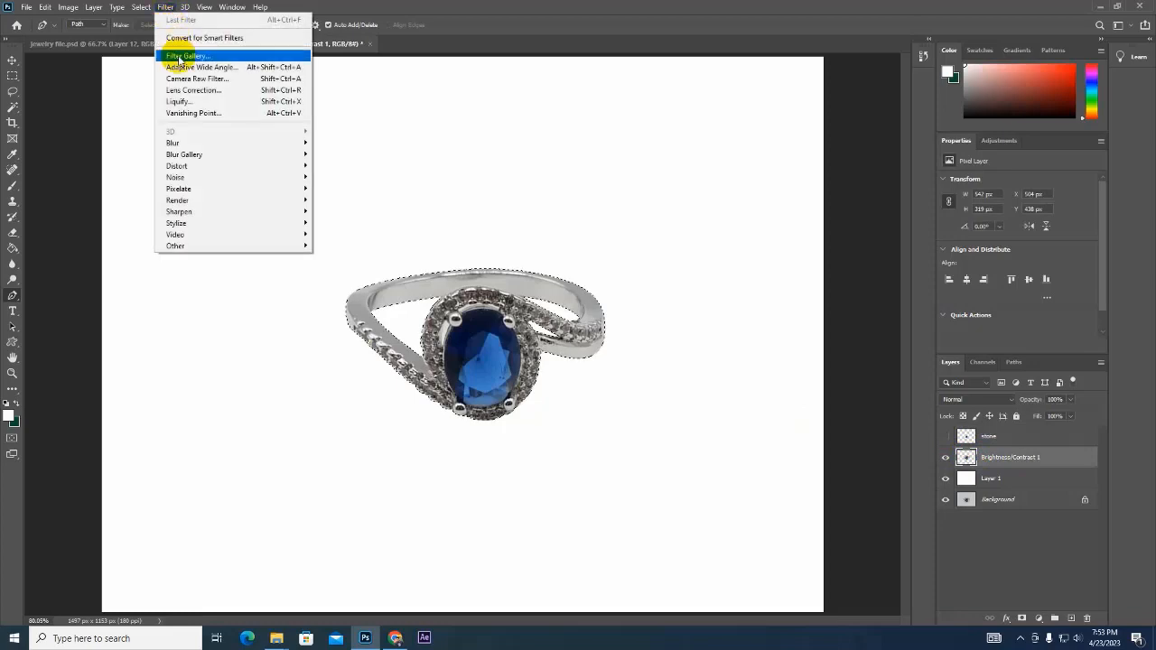
pyautogui.click(192, 79)
pyautogui.moveTo(839, 419); pyautogui.dragTo(766, 408)
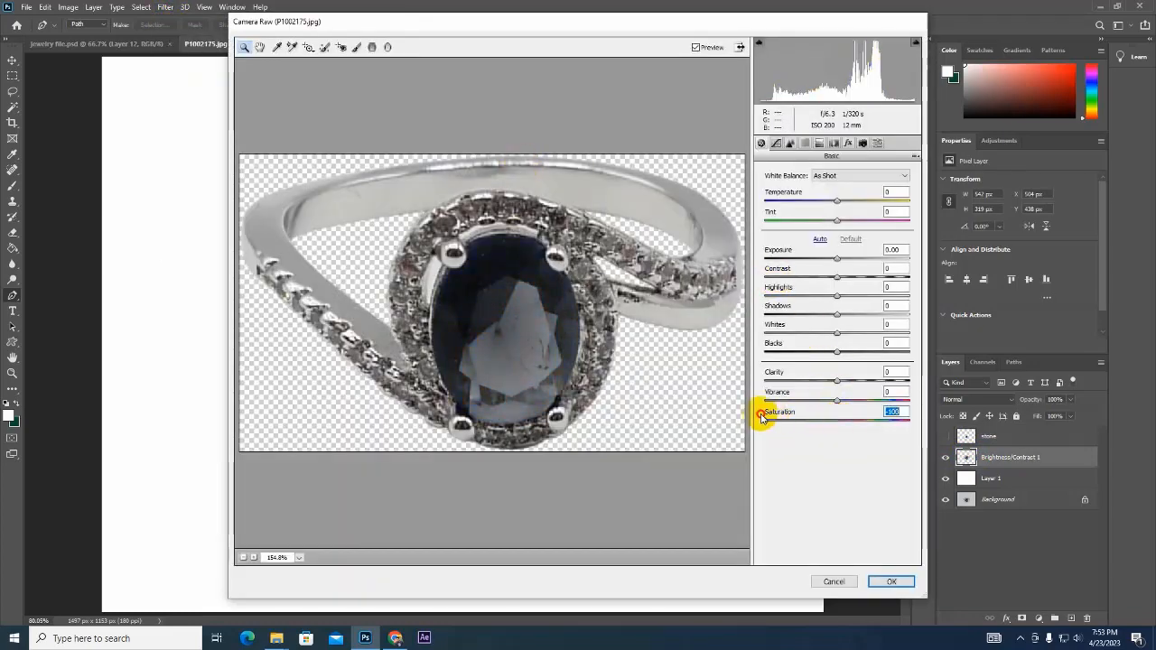
pyautogui.moveTo(837, 259); pyautogui.dragTo(853, 277)
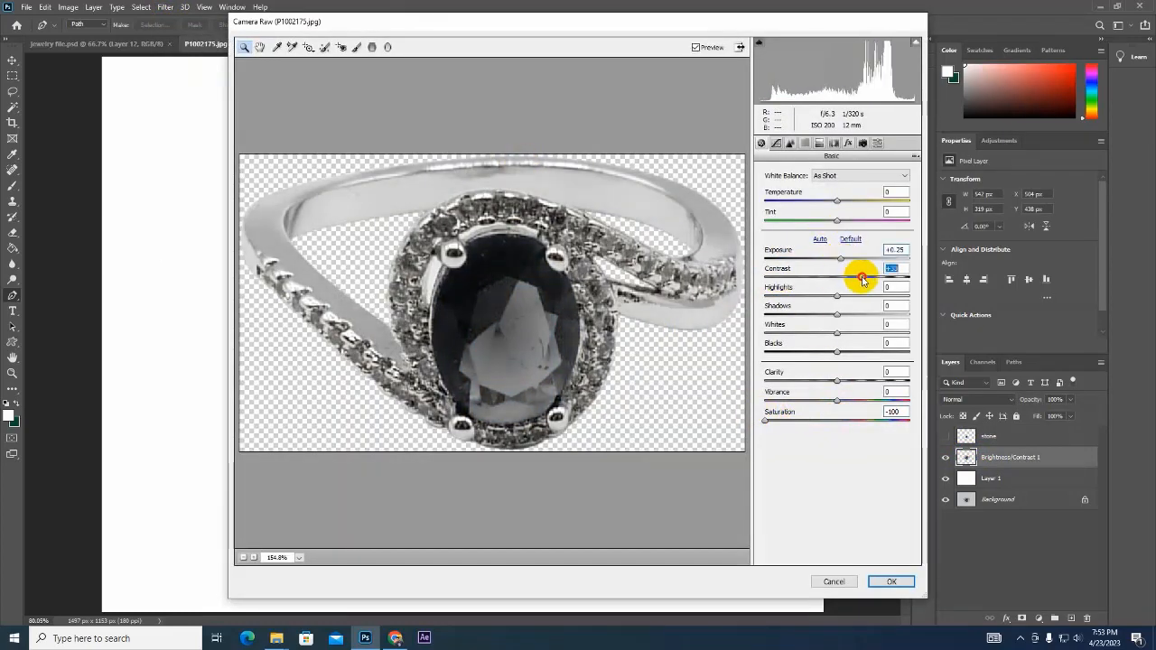
pyautogui.moveTo(837, 332); pyautogui.dragTo(865, 333)
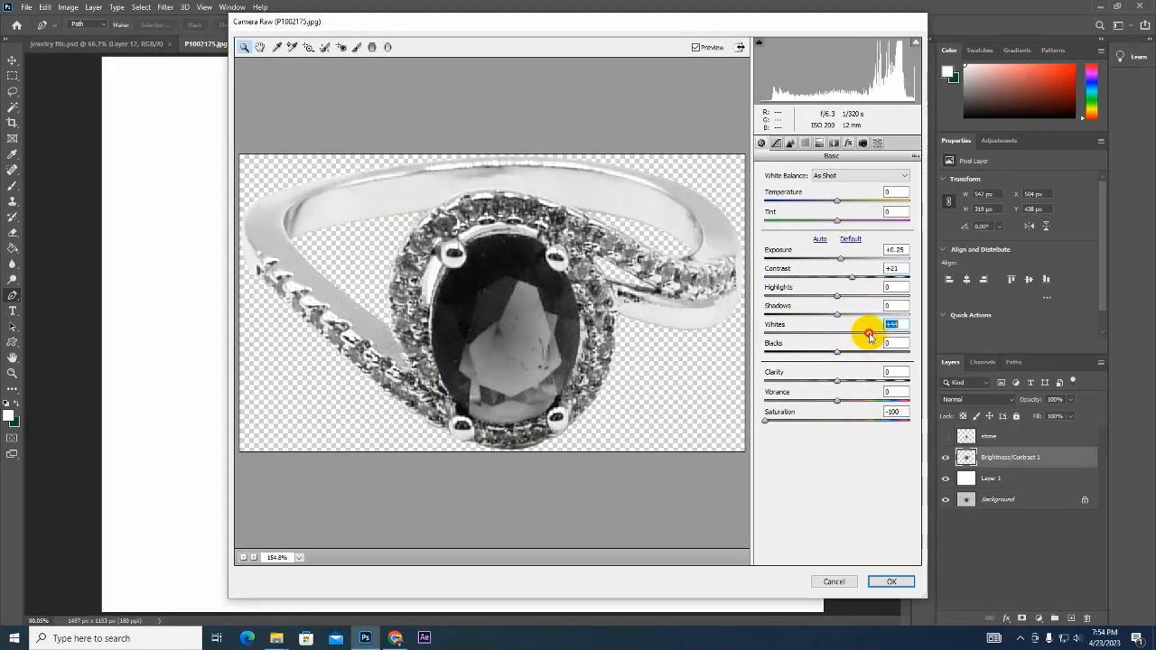
# Step: Set sharpening amount 52, radius 1.3 and masking 2, with luminance noise reduction 36 and luminance detail 43, and apply the filter
pyautogui.click(792, 144)
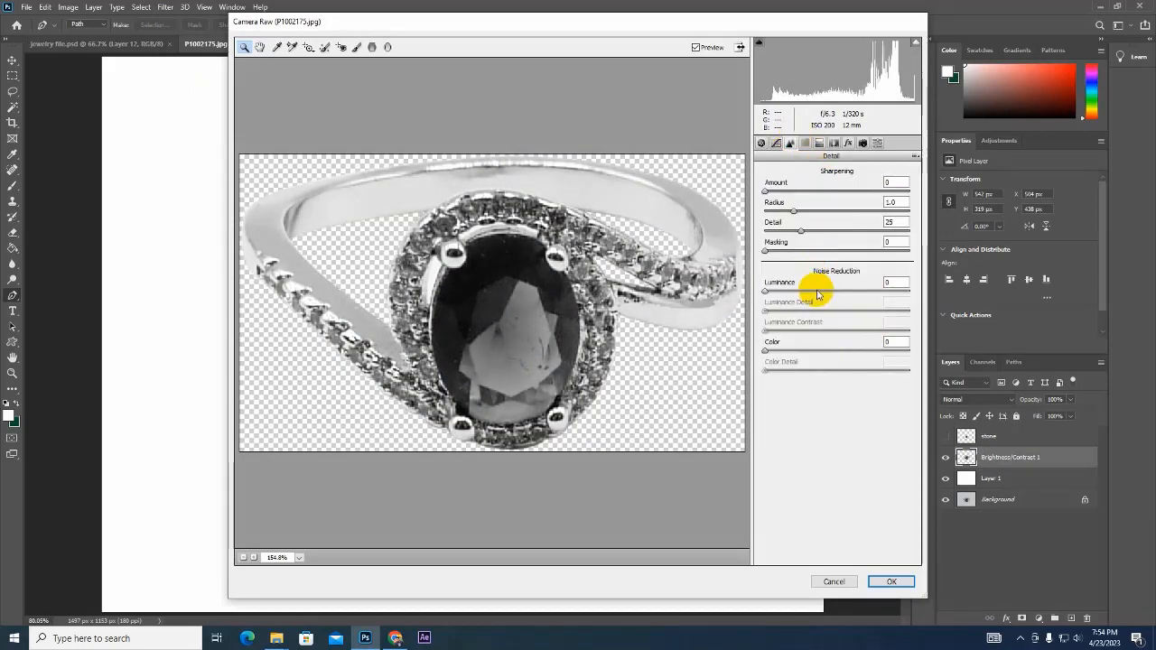
pyautogui.moveTo(811, 290); pyautogui.dragTo(827, 309)
pyautogui.moveTo(768, 190); pyautogui.dragTo(815, 192)
pyautogui.moveTo(764, 250); pyautogui.dragTo(815, 192)
pyautogui.click(564, 300)
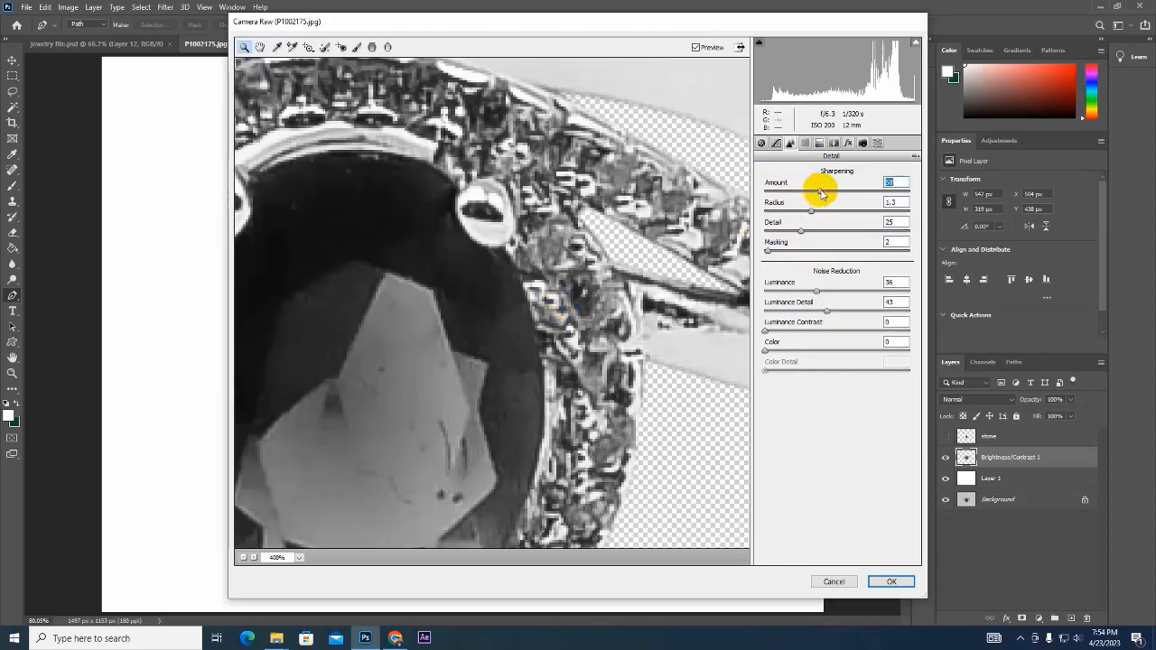
pyautogui.keyDown('alt'); pyautogui.click(546, 304); pyautogui.keyUp('alt')
pyautogui.hotkey('ctrl', '0')
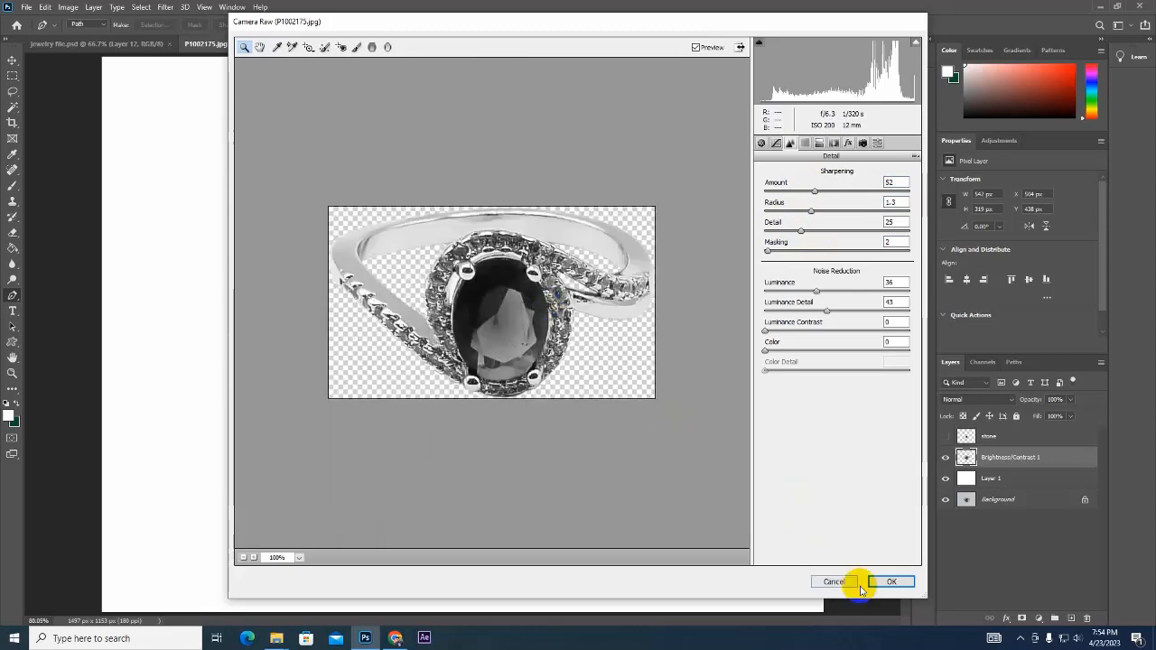
pyautogui.click(881, 582)
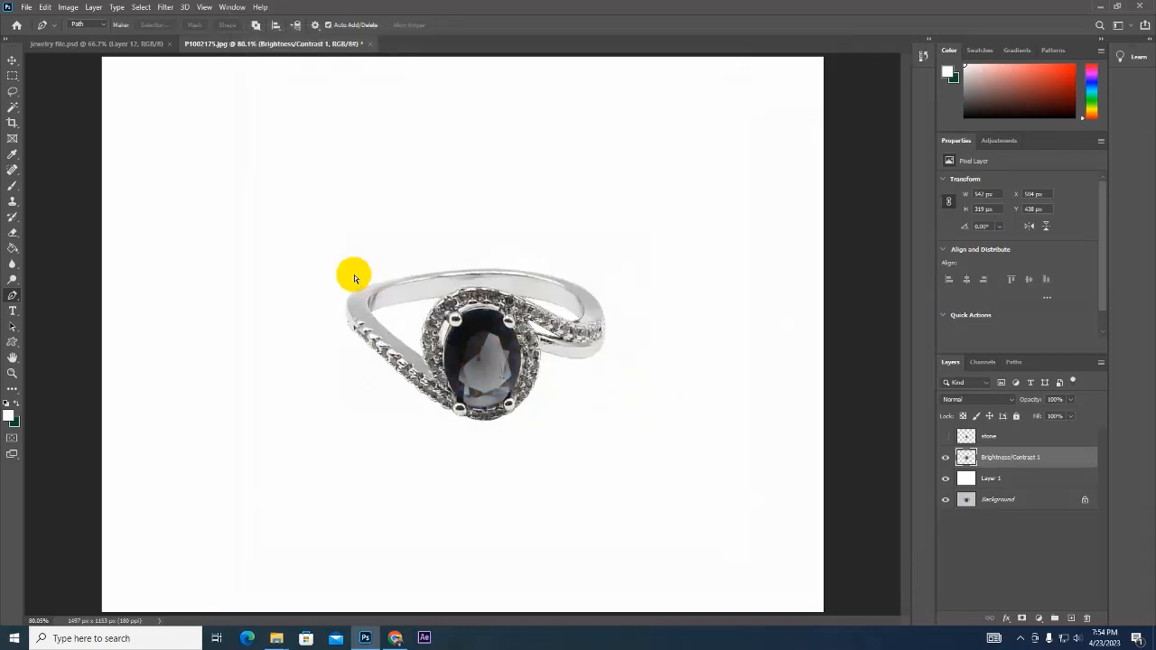
# Step: Start a Pen path at the left end of the band's inner surface and trace its upper edge toward the right
pyautogui.scroll(4, 354, 279)
pyautogui.click(233, 279)
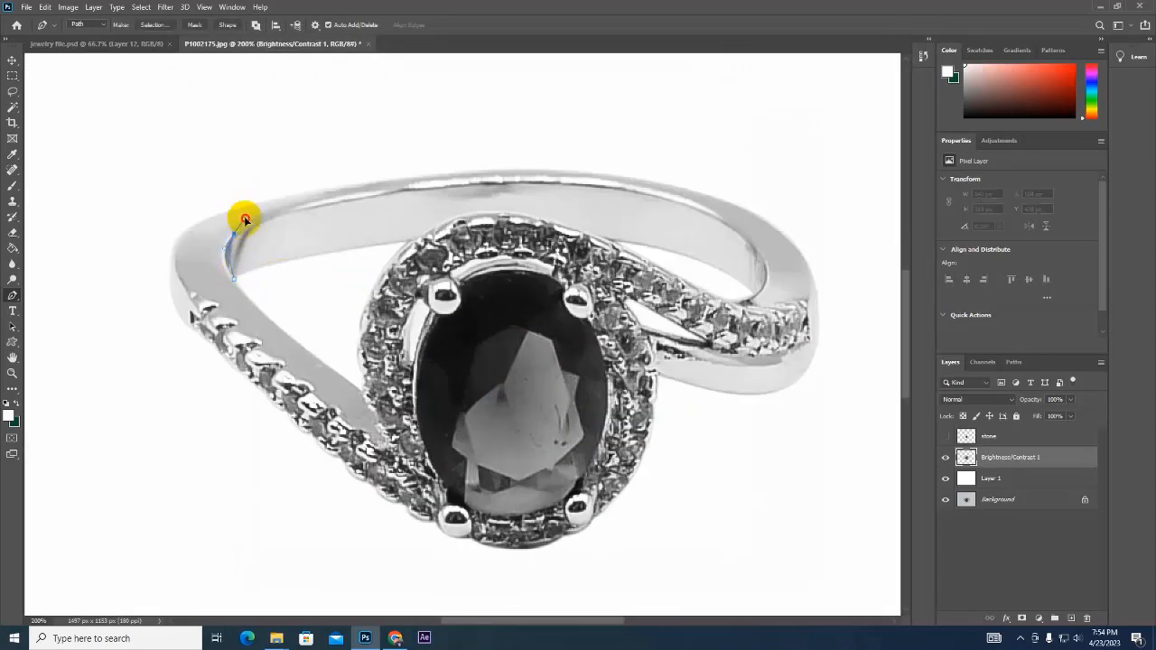
pyautogui.moveTo(252, 210)
pyautogui.mouseDown()
pyautogui.moveTo(370, 194)
pyautogui.moveTo(320, 220)
pyautogui.moveTo(241, 232)
pyautogui.moveTo(274, 216)
pyautogui.mouseUp()
pyautogui.moveTo(455, 184); pyautogui.dragTo(599, 165)
pyautogui.keyDown('alt'); pyautogui.click(455, 185); pyautogui.keyUp('alt')
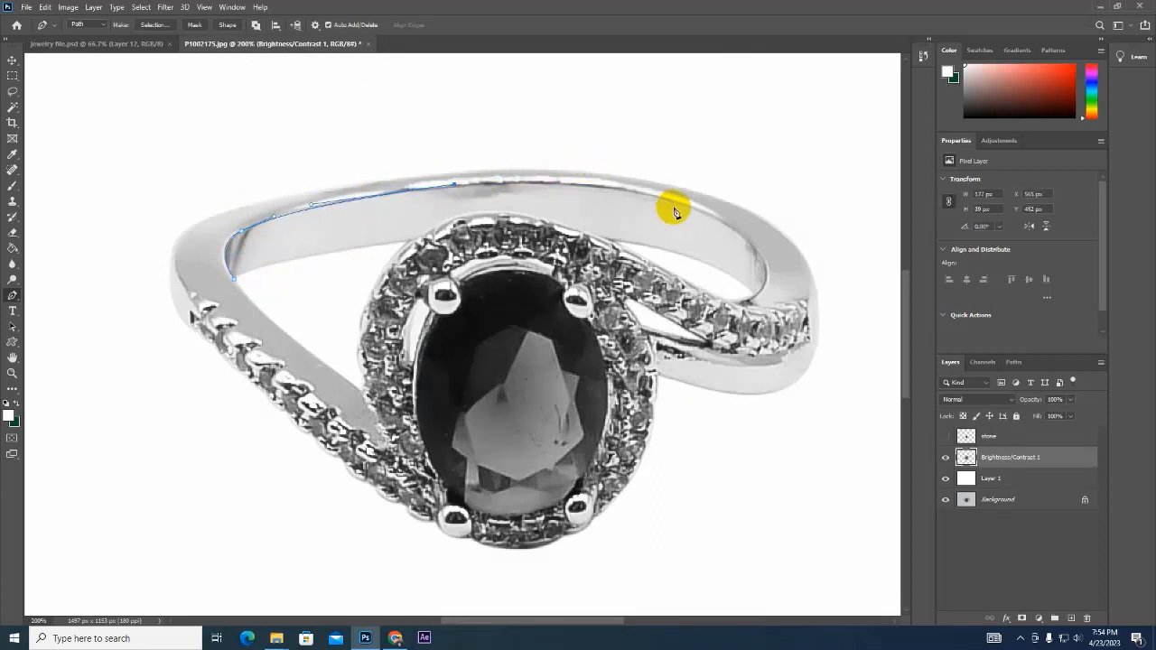
pyautogui.moveTo(677, 201); pyautogui.dragTo(769, 230)
pyautogui.keyDown('alt'); pyautogui.click(676, 199); pyautogui.keyUp('alt')
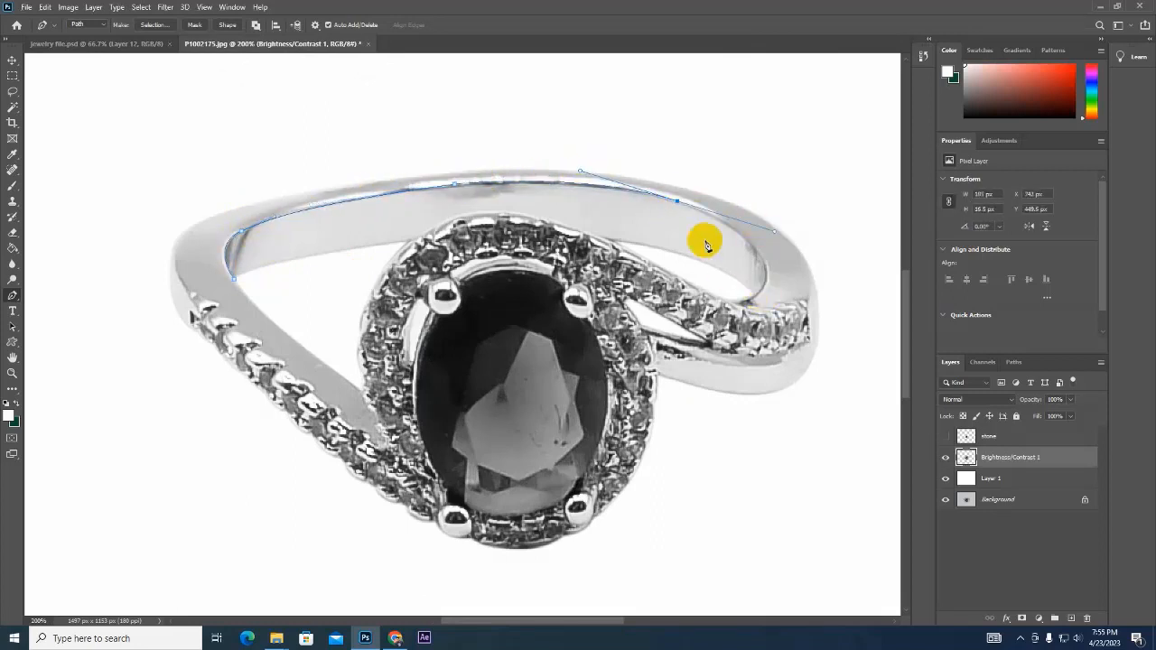
# Step: Trace the inner surface's right end and lower edge along the stone halo, and close the path at its start
pyautogui.moveTo(755, 292); pyautogui.dragTo(702, 330)
pyautogui.keyDown('alt'); pyautogui.click(752, 292); pyautogui.keyUp('alt')
pyautogui.moveTo(611, 241); pyautogui.dragTo(630, 245)
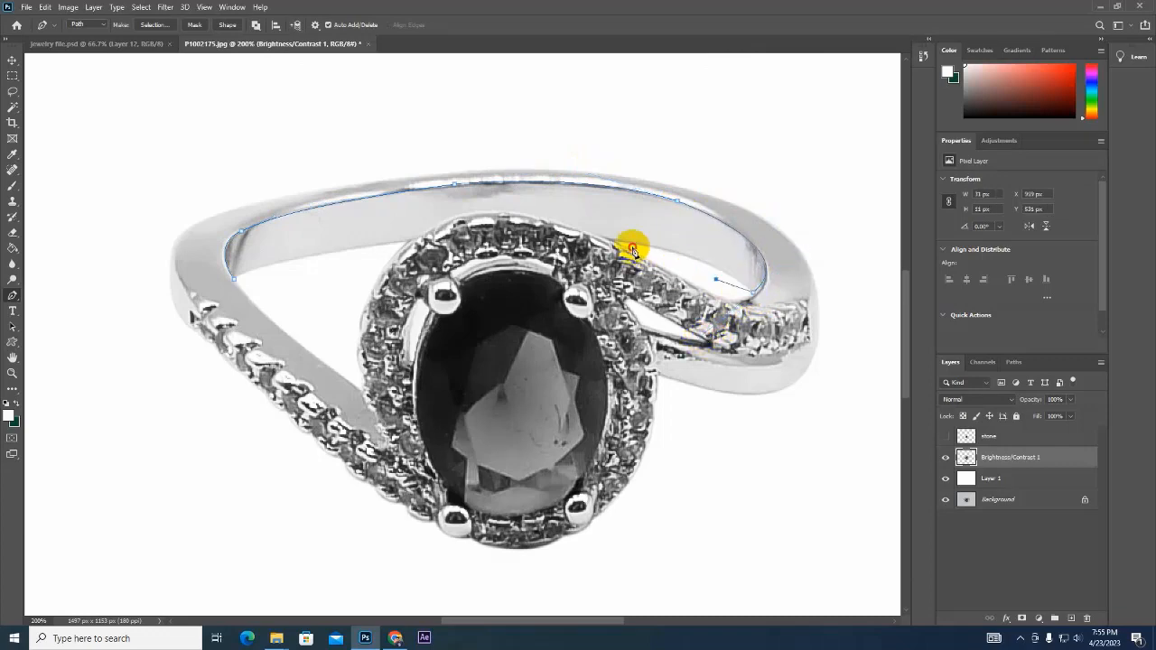
pyautogui.click(473, 213)
pyautogui.moveTo(409, 240)
pyautogui.mouseDown()
pyautogui.moveTo(371, 269)
pyautogui.moveTo(400, 241)
pyautogui.mouseUp()
pyautogui.click(233, 277)
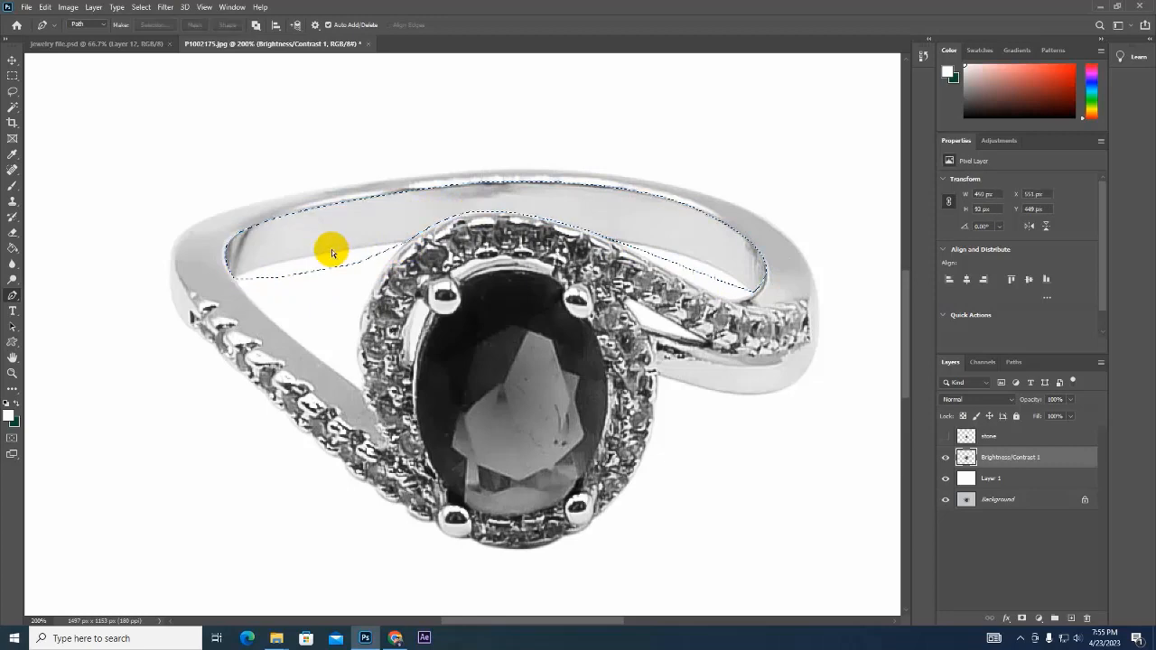
# Step: Copy the traced inner band surface to a new layer, load its outline as a selection and choose the Brush tool
pyautogui.hotkey('ctrl', 'Return')
pyautogui.hotkey('ctrl', 'j')
pyautogui.keyDown('ctrl'); pyautogui.click(968, 458); pyautogui.keyUp('ctrl')
pyautogui.click(11, 186)
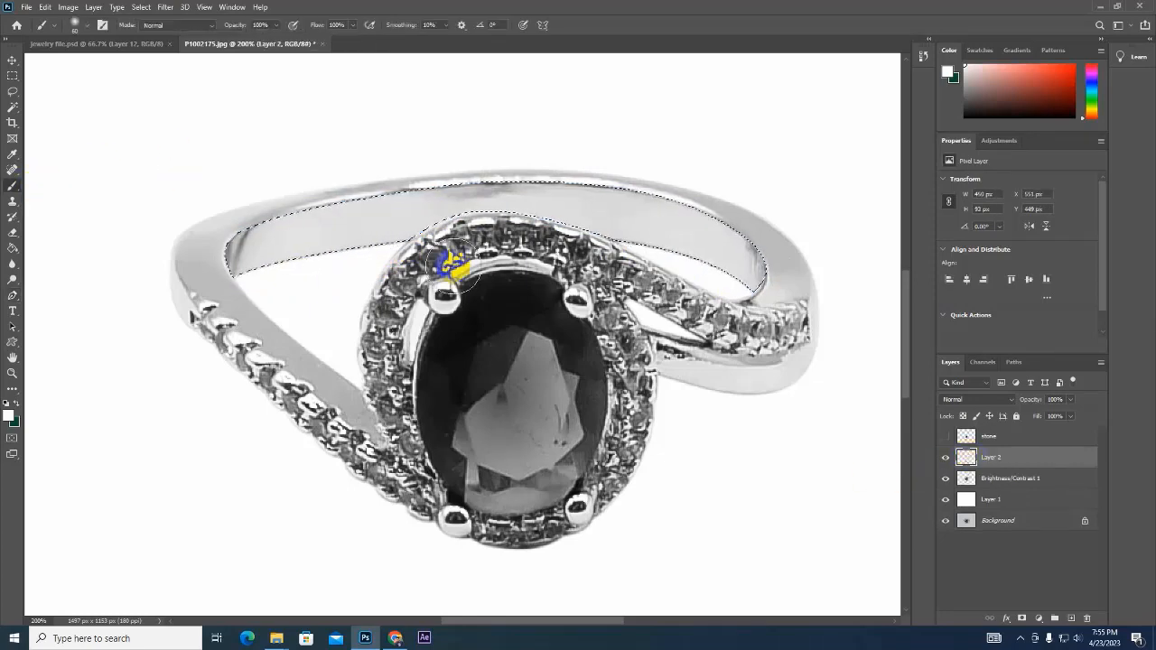
pyautogui.hotkey('ctrl', '-')
pyautogui.rightClick(13, 186)
pyautogui.click(62, 186)
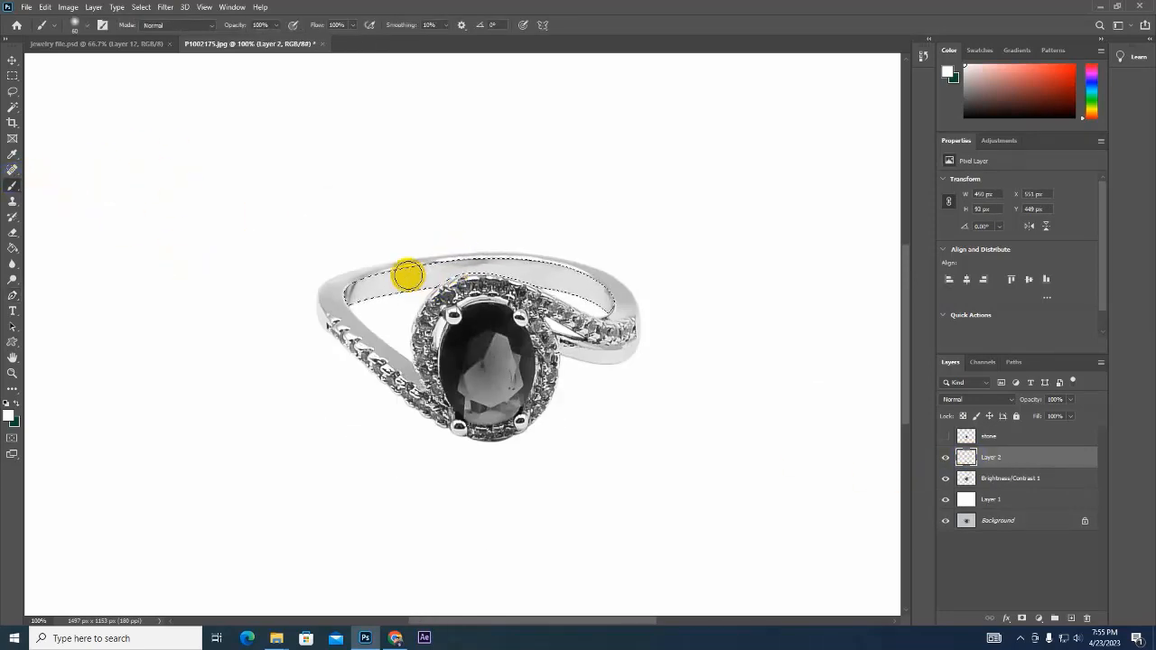
pyautogui.hotkey('ctrl', 'd')
pyautogui.keyDown('ctrl'); pyautogui.click(967, 457); pyautogui.keyUp('ctrl')
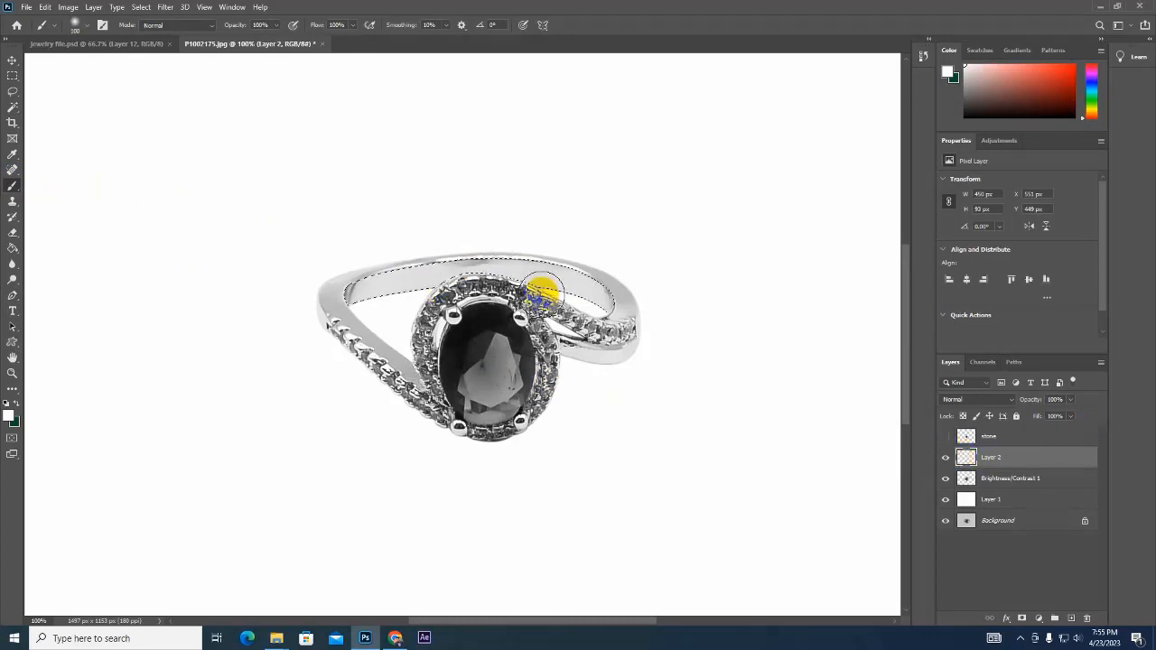
# Step: Select the ring outline on the Brightness/Contrast 1 layer and apply Levels with midtone input 1.69 and white input 245
pyautogui.click(995, 481)
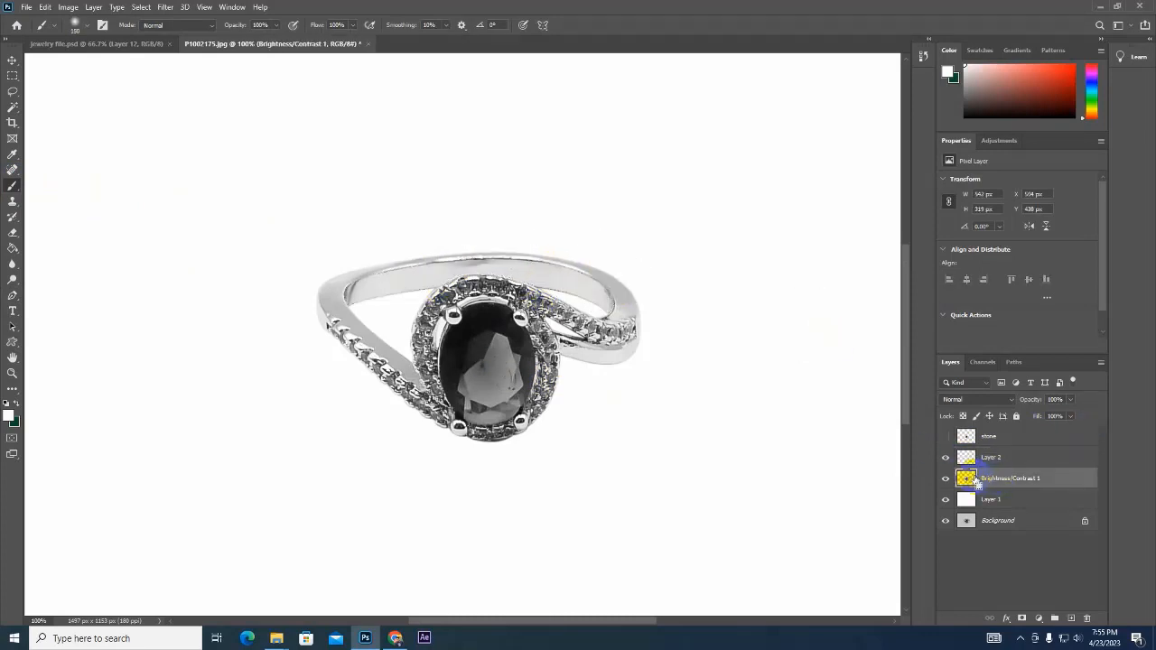
pyautogui.click(157, 8)
pyautogui.moveTo(73, 8)
pyautogui.moveTo(99, 38)
pyautogui.click(210, 50)
pyautogui.moveTo(613, 122); pyautogui.dragTo(777, 121)
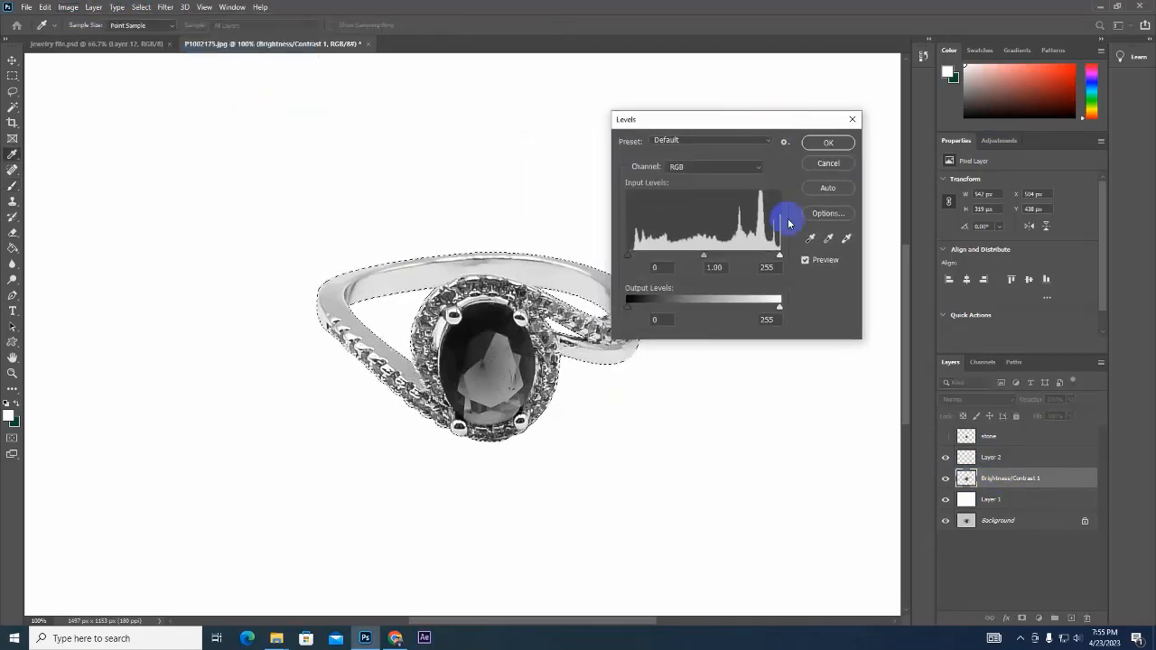
pyautogui.moveTo(781, 307)
pyautogui.mouseDown()
pyautogui.moveTo(766, 306)
pyautogui.moveTo(783, 305)
pyautogui.mouseUp()
pyautogui.moveTo(628, 307); pyautogui.dragTo(599, 301)
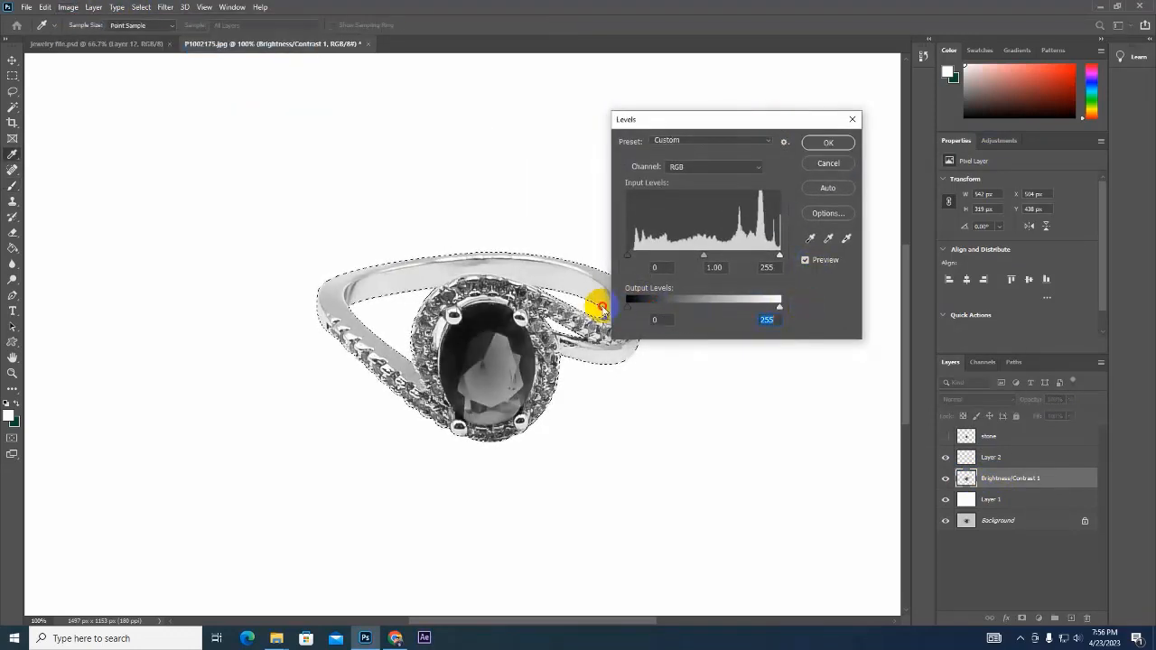
pyautogui.moveTo(703, 257); pyautogui.dragTo(666, 258)
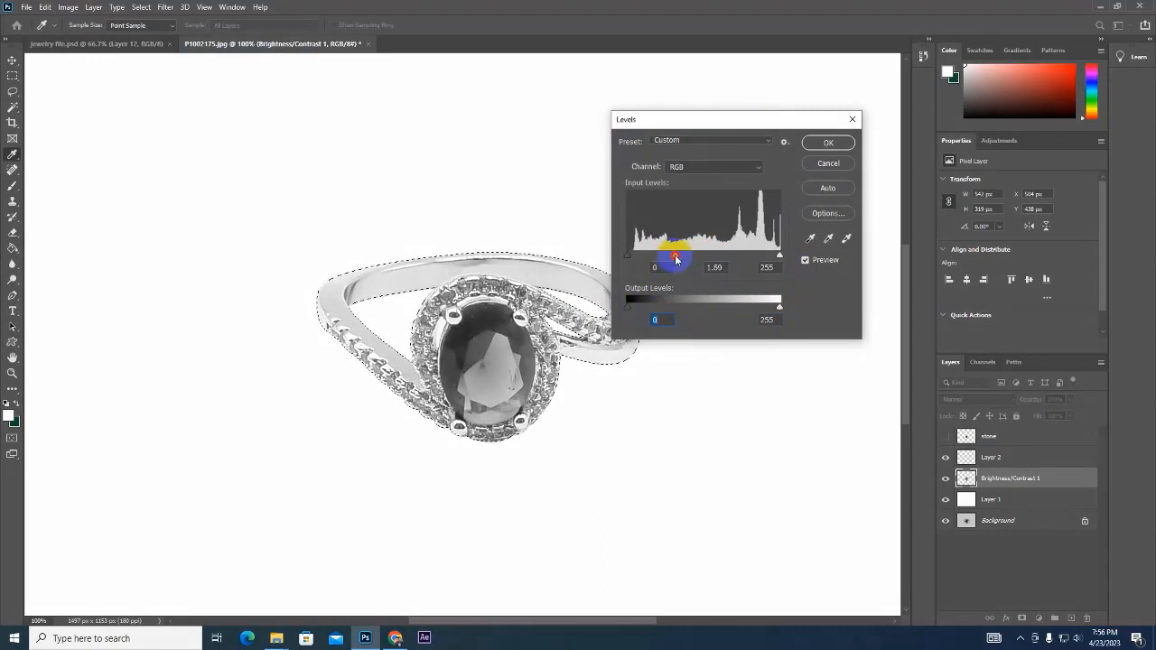
pyautogui.moveTo(773, 114); pyautogui.dragTo(814, 108)
pyautogui.moveTo(820, 248)
pyautogui.mouseDown()
pyautogui.moveTo(792, 250)
pyautogui.moveTo(814, 254)
pyautogui.mouseUp()
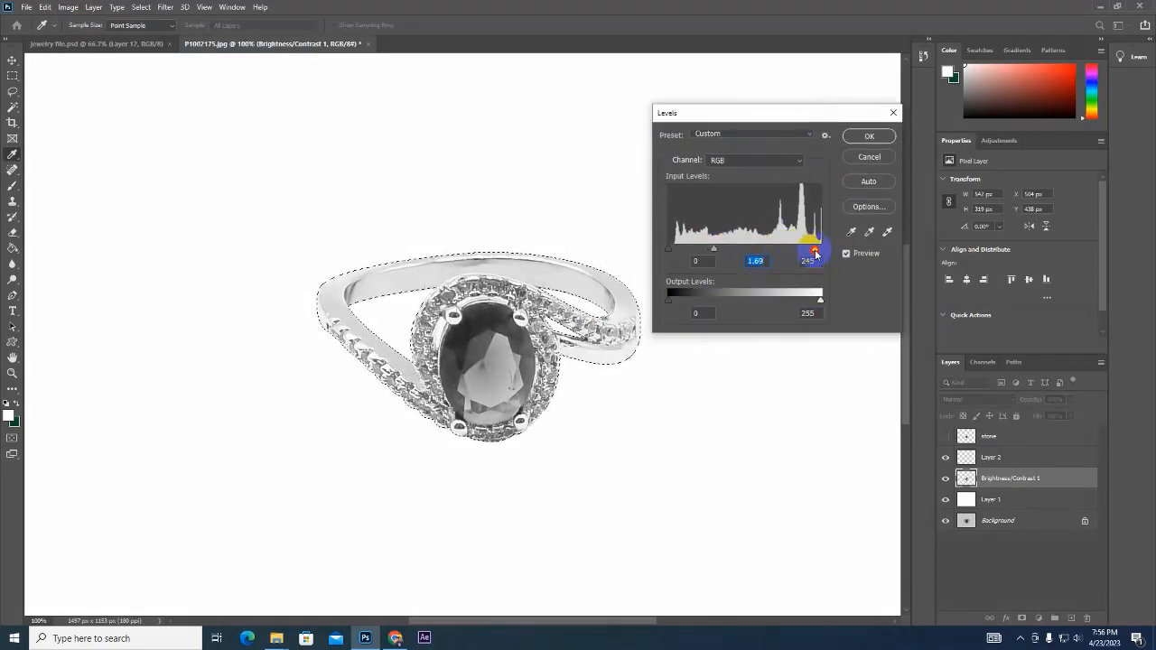
pyautogui.click(890, 141)
# Step: Load Layer 2's outline as a selection and brush a light tone sampled from the ring over the inner band surface
pyautogui.keyDown('ctrl'); pyautogui.click(976, 461); pyautogui.keyUp('ctrl')
pyautogui.click(970, 460)
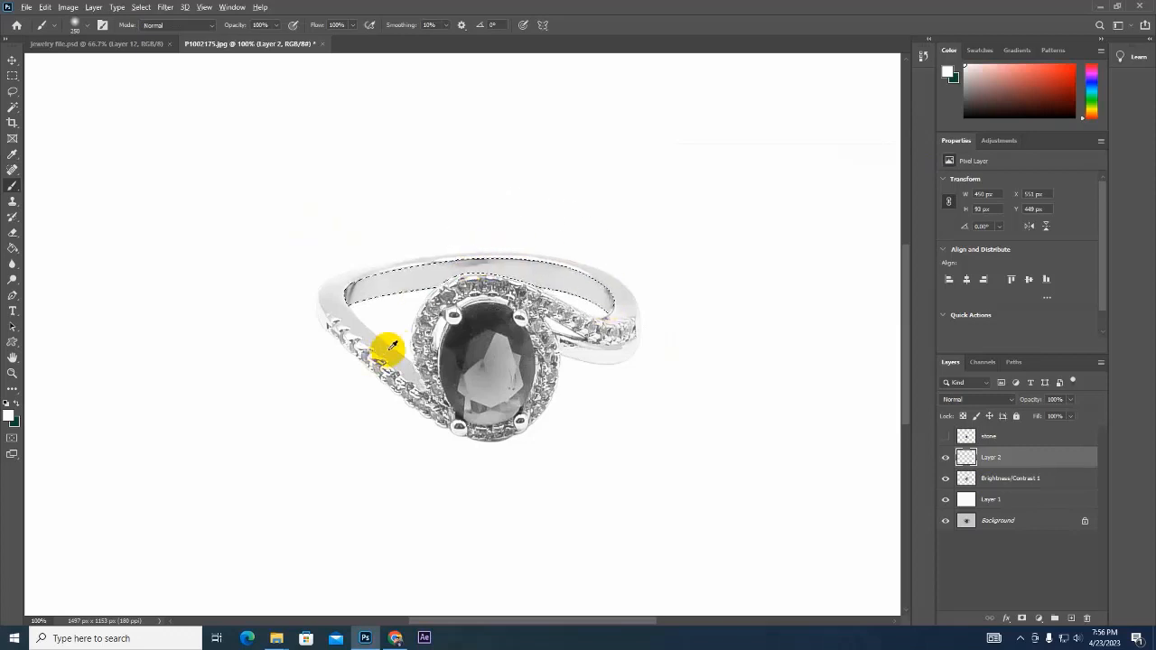
pyautogui.keyDown('alt'); pyautogui.click(628, 360); pyautogui.keyUp('alt')
pyautogui.moveTo(607, 318); pyautogui.dragTo(516, 292)
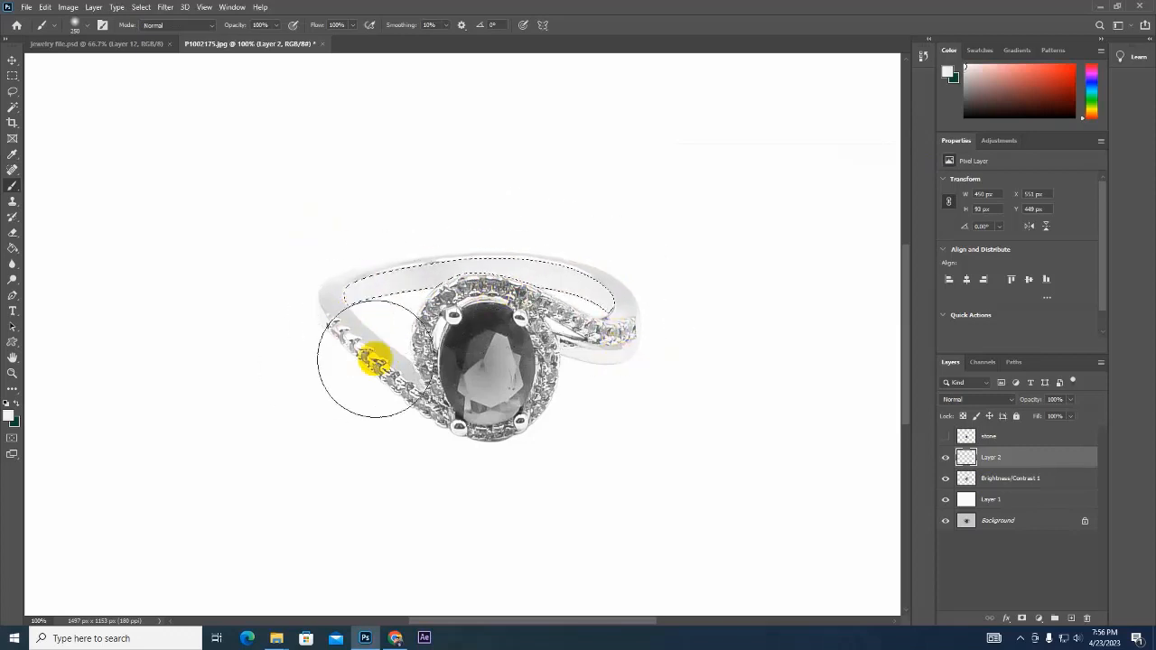
# Step: Brush soft dark grey shading onto both ends and the middle of the inner band surface on Layer 2
pyautogui.click(638, 309)
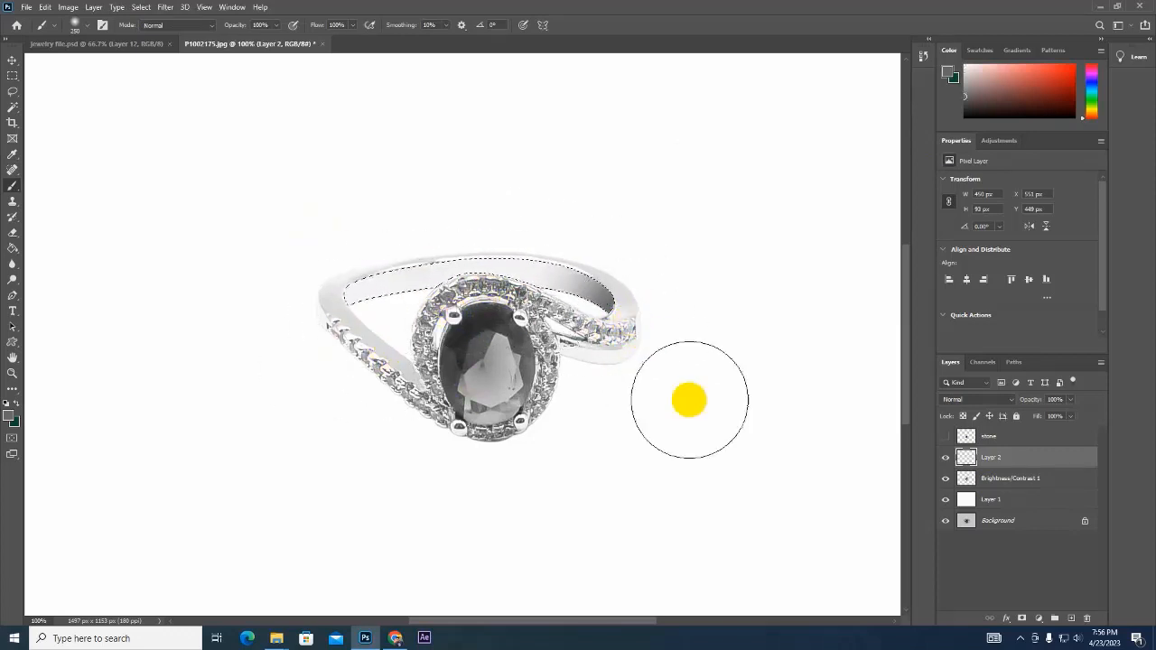
pyautogui.click(313, 320)
pyautogui.keyDown('alt'); pyautogui.click(493, 176); pyautogui.keyUp('alt')
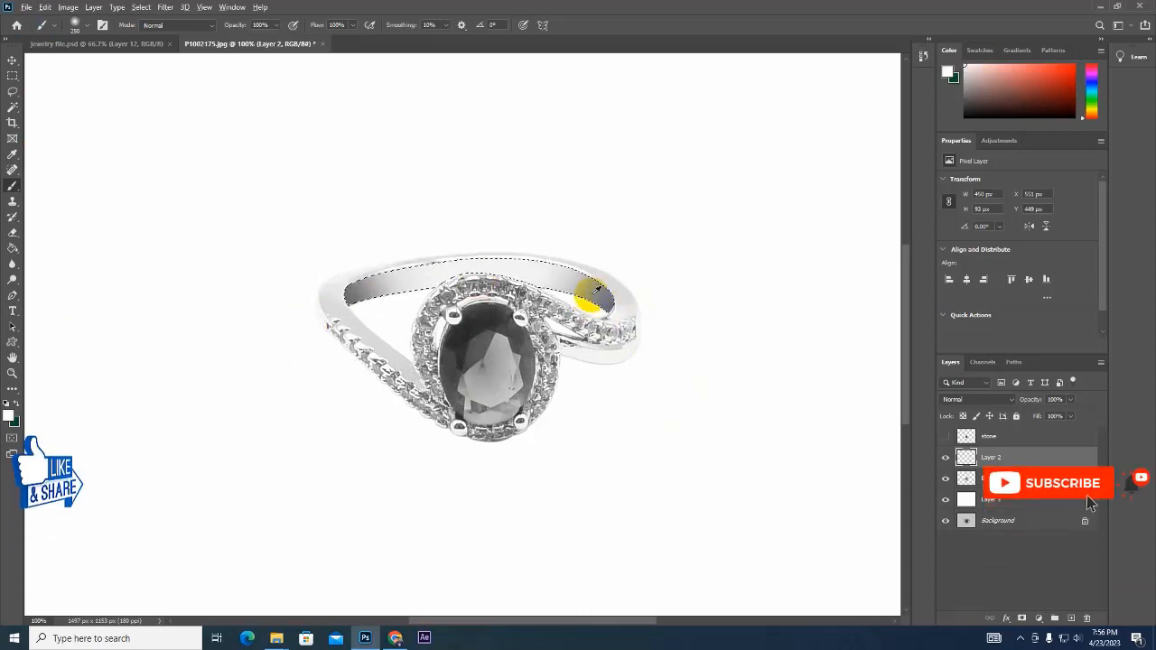
pyautogui.keyDown('alt'); pyautogui.click(593, 296); pyautogui.keyUp('alt')
pyautogui.keyDown('alt'); pyautogui.click(453, 312); pyautogui.keyUp('alt')
pyautogui.click(466, 274)
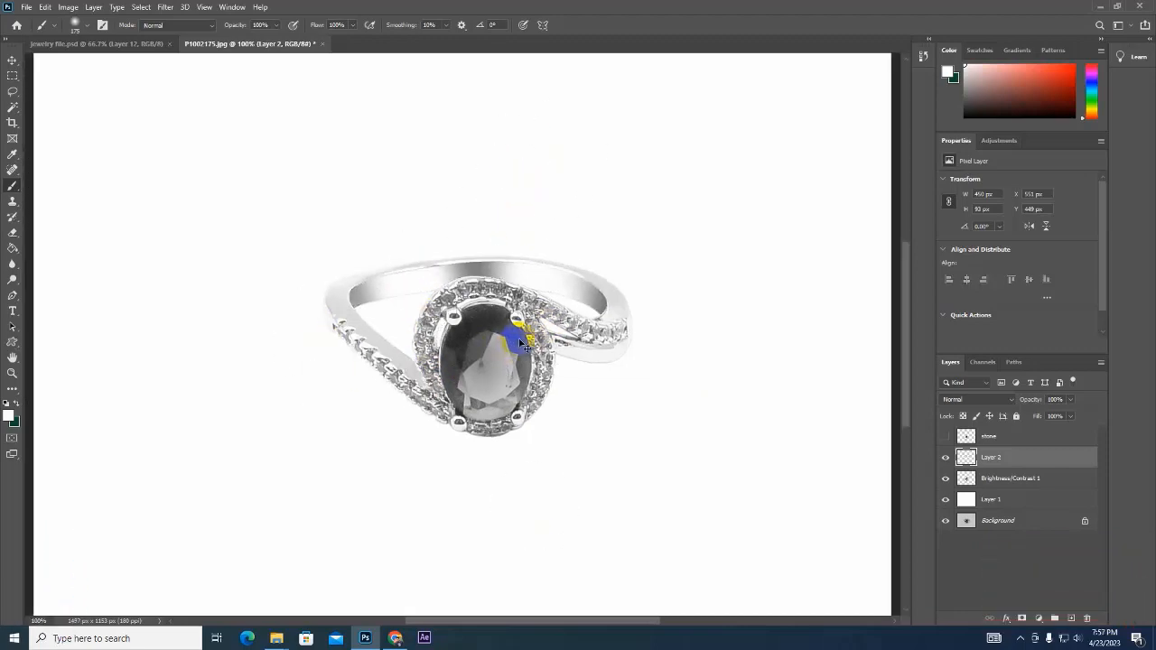
# Step: On the Brightness/Contrast 1 layer, start a Pen path at the left arm's lower tip and trace up along its small stones
pyautogui.hotkey('ctrl', '-')
pyautogui.hotkey('ctrl', '-')
pyautogui.hotkey('ctrl', '+')
pyautogui.hotkey('ctrl', '+')
pyautogui.hotkey('ctrl', '+')
pyautogui.click(968, 480)
pyautogui.keyDown('ctrl'); pyautogui.click(968, 480); pyautogui.keyUp('ctrl')
pyautogui.hotkey('ctrl', 'd')
pyautogui.click(13, 295)
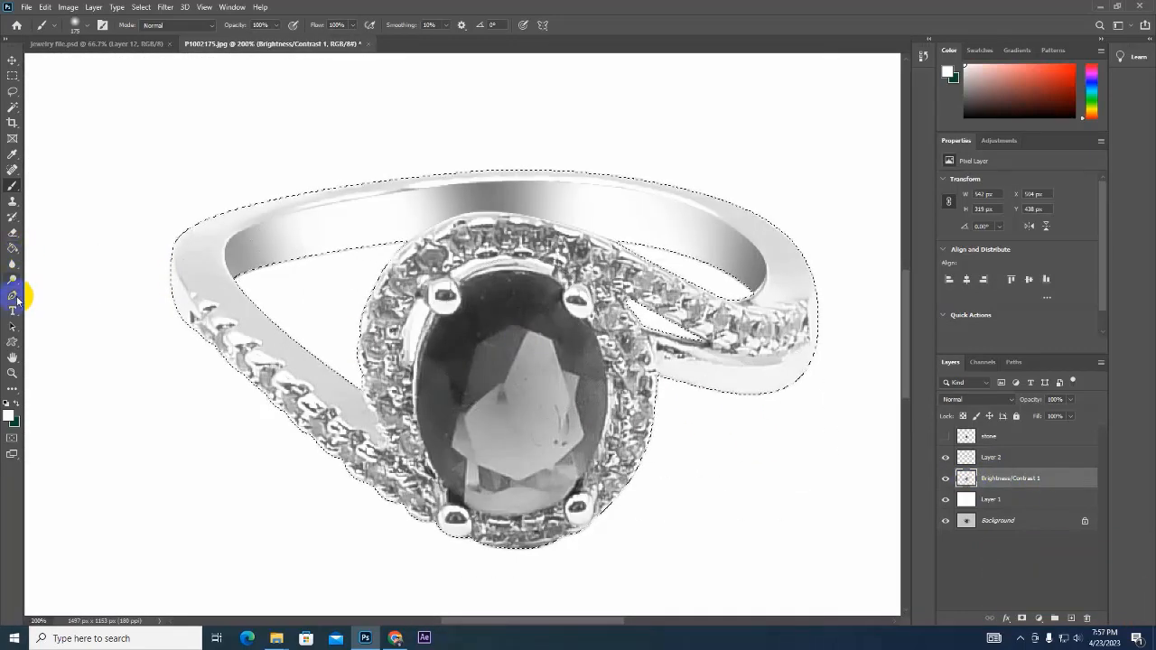
pyautogui.click(370, 440)
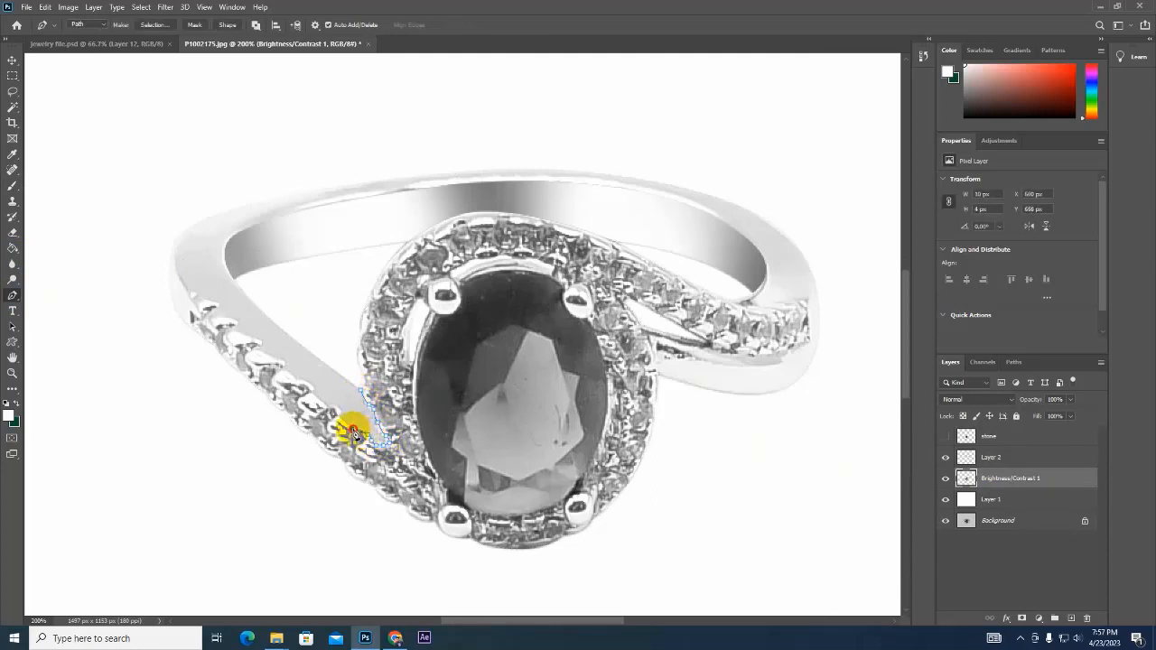
pyautogui.click(331, 411)
pyautogui.click(295, 384)
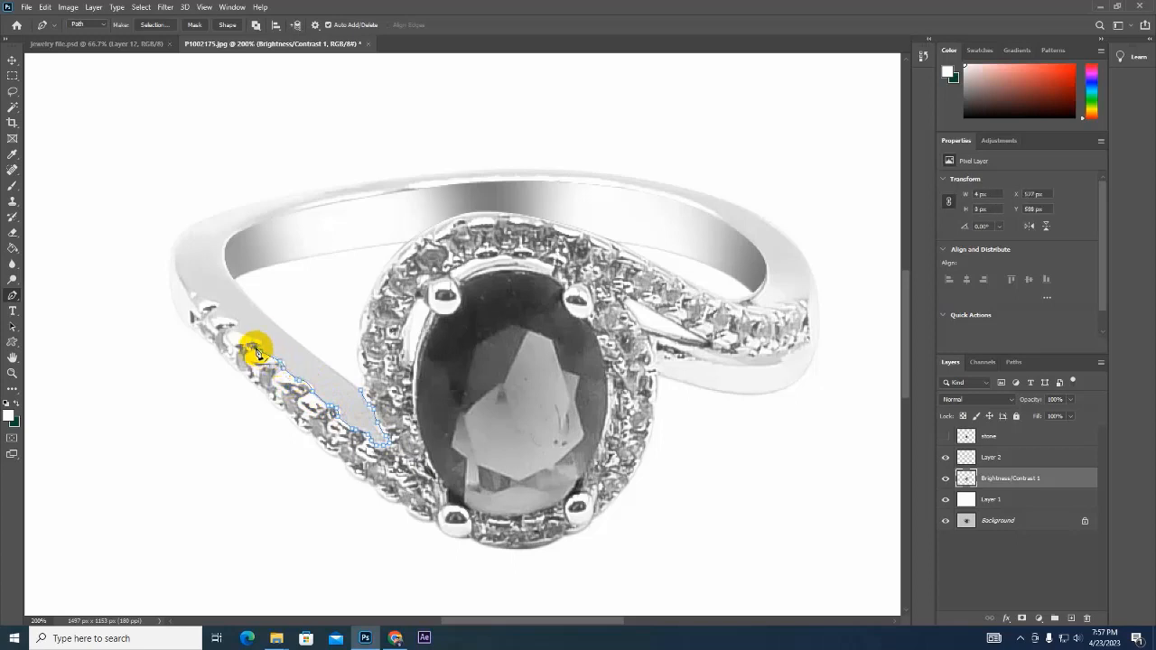
pyautogui.click(212, 308)
# Step: Continue the path around the ring's outer left curve and loosely above the band to its upper right
pyautogui.moveTo(174, 256); pyautogui.dragTo(237, 211)
pyautogui.click(368, 156)
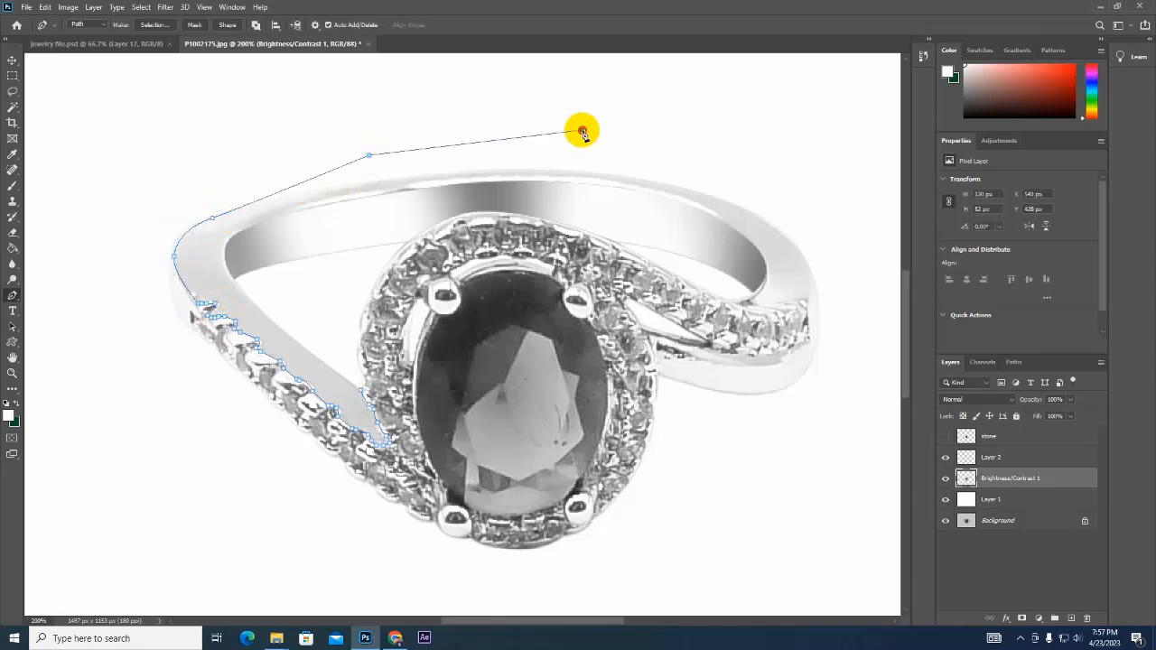
pyautogui.click(582, 130)
pyautogui.click(708, 128)
pyautogui.click(751, 182)
pyautogui.click(752, 214)
# Step: Trace the band's outer right curve and follow the top of the right-hand stones to the band's inner edge
pyautogui.moveTo(811, 286); pyautogui.dragTo(758, 306)
pyautogui.keyDown('alt'); pyautogui.click(811, 285); pyautogui.keyUp('alt')
pyautogui.click(804, 299)
pyautogui.click(788, 304)
pyautogui.click(775, 303)
pyautogui.click(751, 306)
pyautogui.click(708, 240)
pyautogui.click(511, 188)
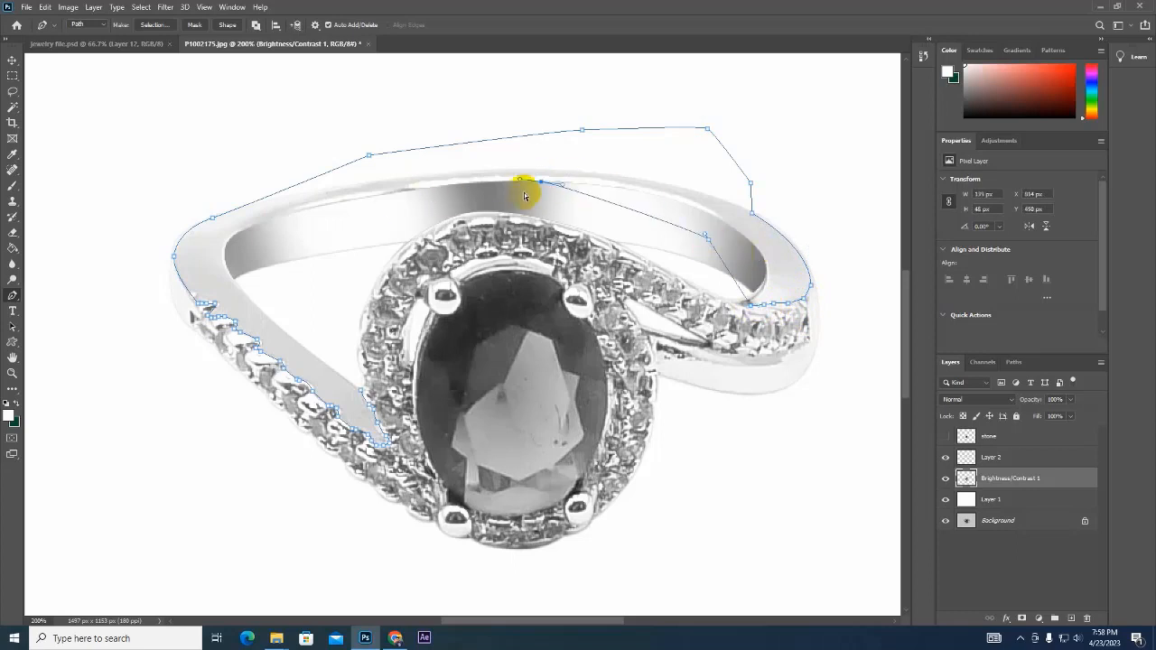
pyautogui.click(315, 216)
pyautogui.click(255, 248)
pyautogui.moveTo(238, 267); pyautogui.dragTo(290, 315)
pyautogui.click(365, 389)
pyautogui.hotkey('ctrl', 'Return')
pyautogui.hotkey('ctrl', 'j')
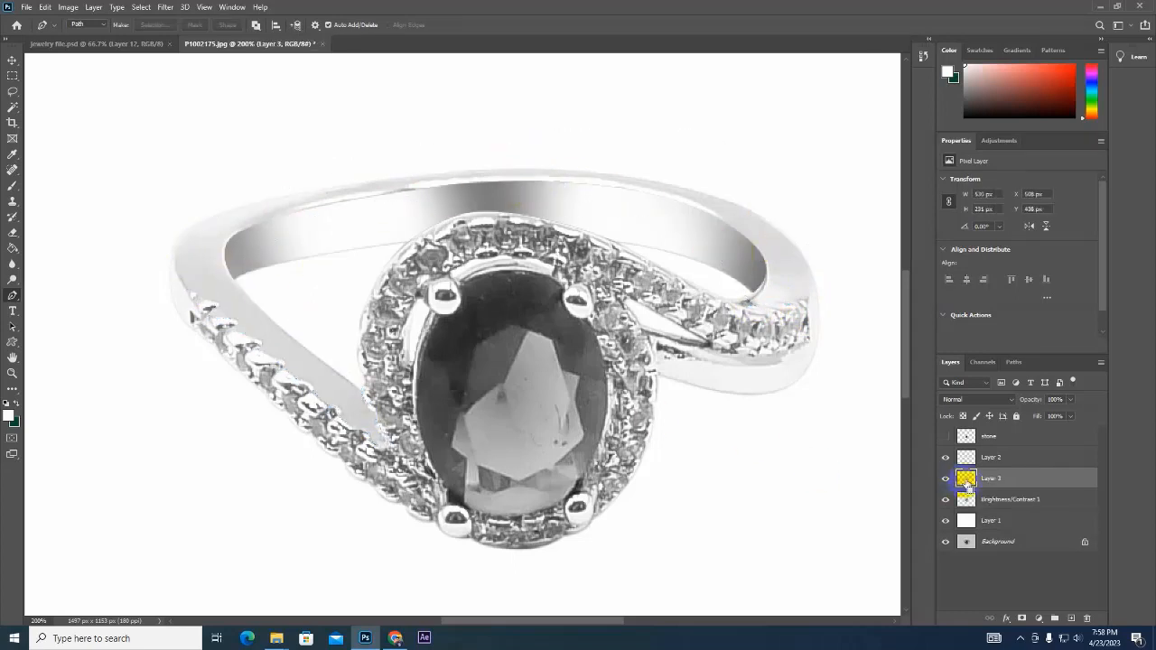
pyautogui.keyDown('ctrl'); pyautogui.click(965, 479); pyautogui.keyUp('ctrl')
pyautogui.hotkey('ctrl', 'z')
pyautogui.hotkey('ctrl', 'z')
pyautogui.hotkey('ctrl', 'z')
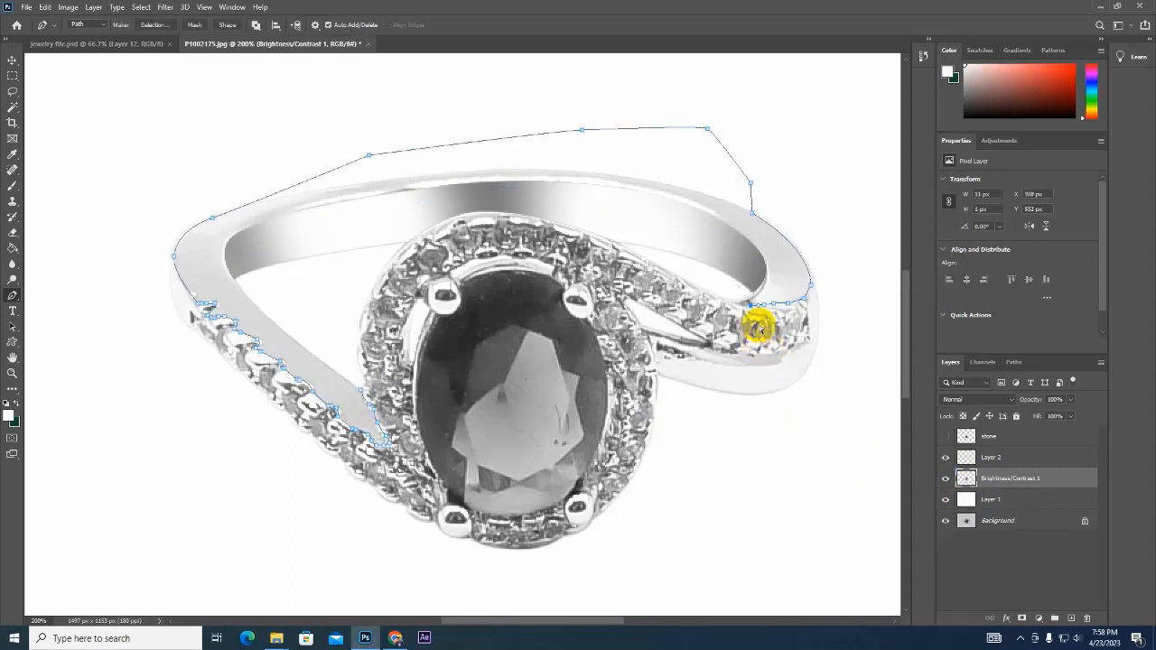
# Step: Close the path along the band's inner edge down to the left arm's tip, and copy the enclosed metal to a new layer
pyautogui.click(765, 260)
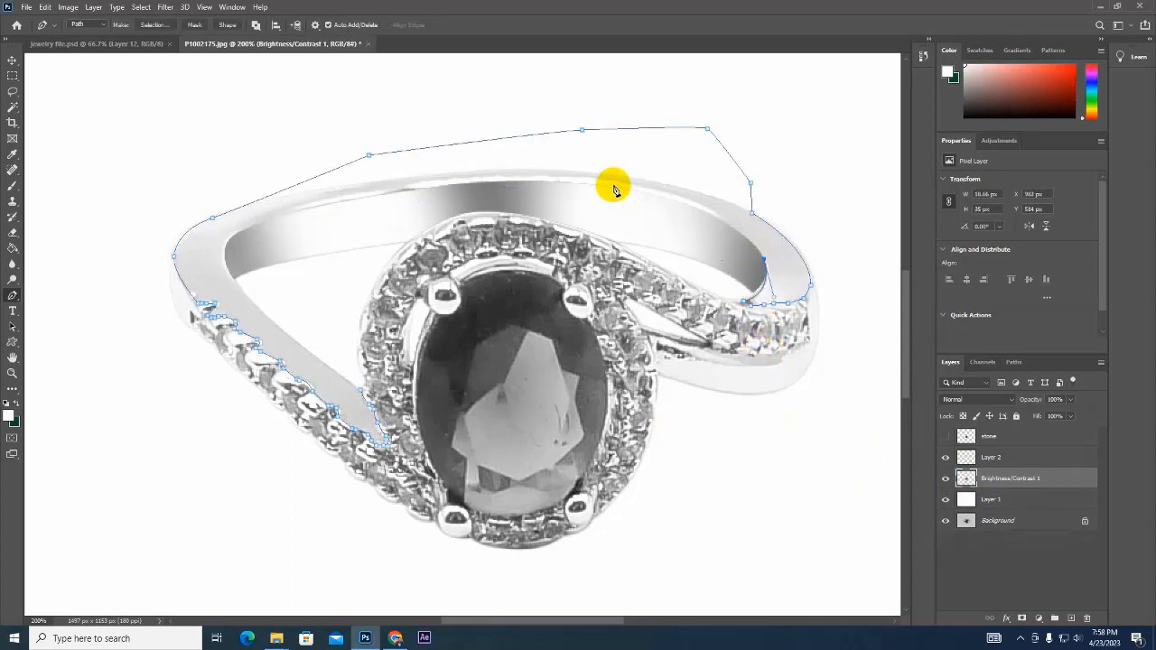
pyautogui.moveTo(614, 187); pyautogui.dragTo(491, 169)
pyautogui.moveTo(382, 191); pyautogui.dragTo(272, 210)
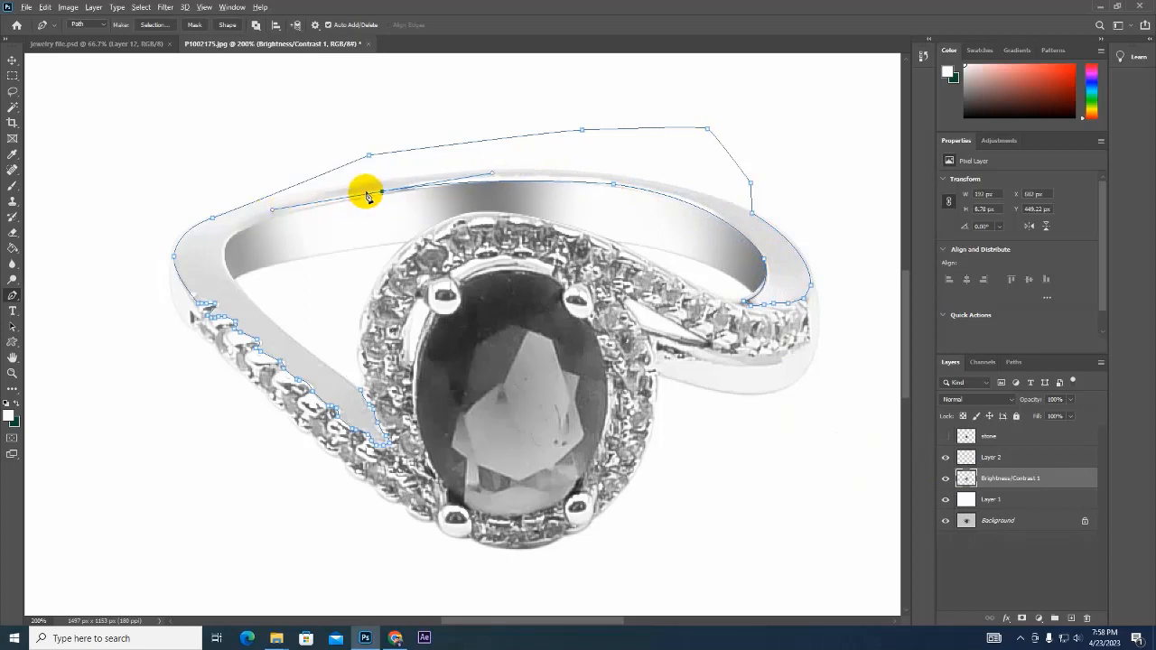
pyautogui.moveTo(223, 251); pyautogui.dragTo(217, 292)
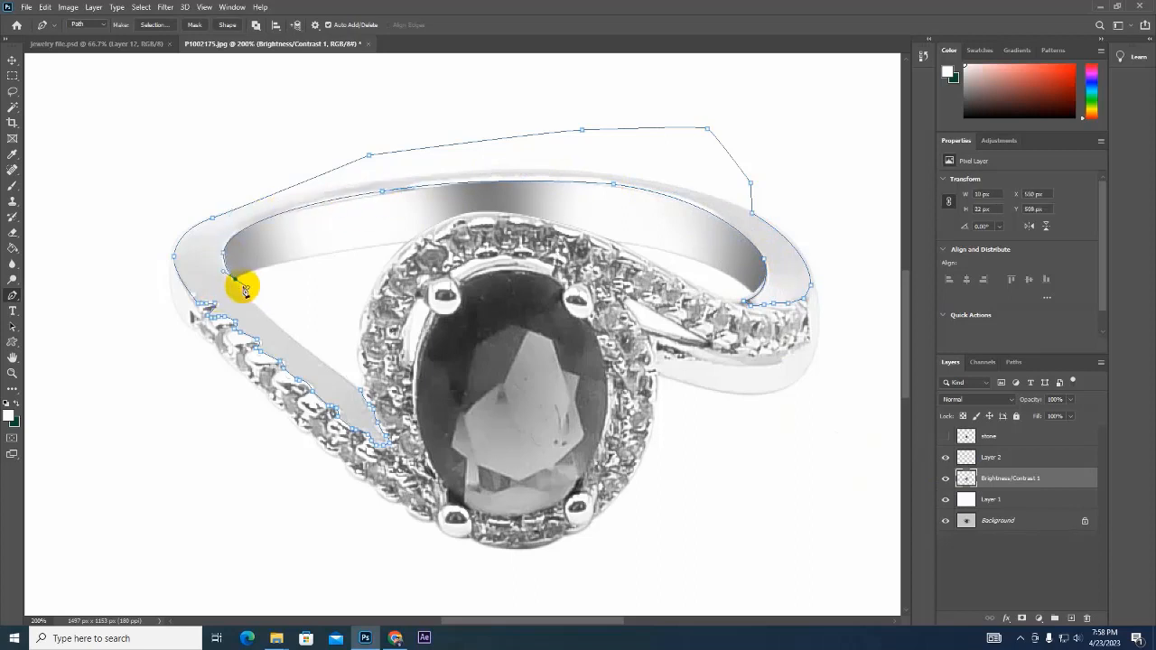
pyautogui.click(359, 388)
pyautogui.hotkey('ctrl', 'Return')
pyautogui.hotkey('ctrl', 'j')
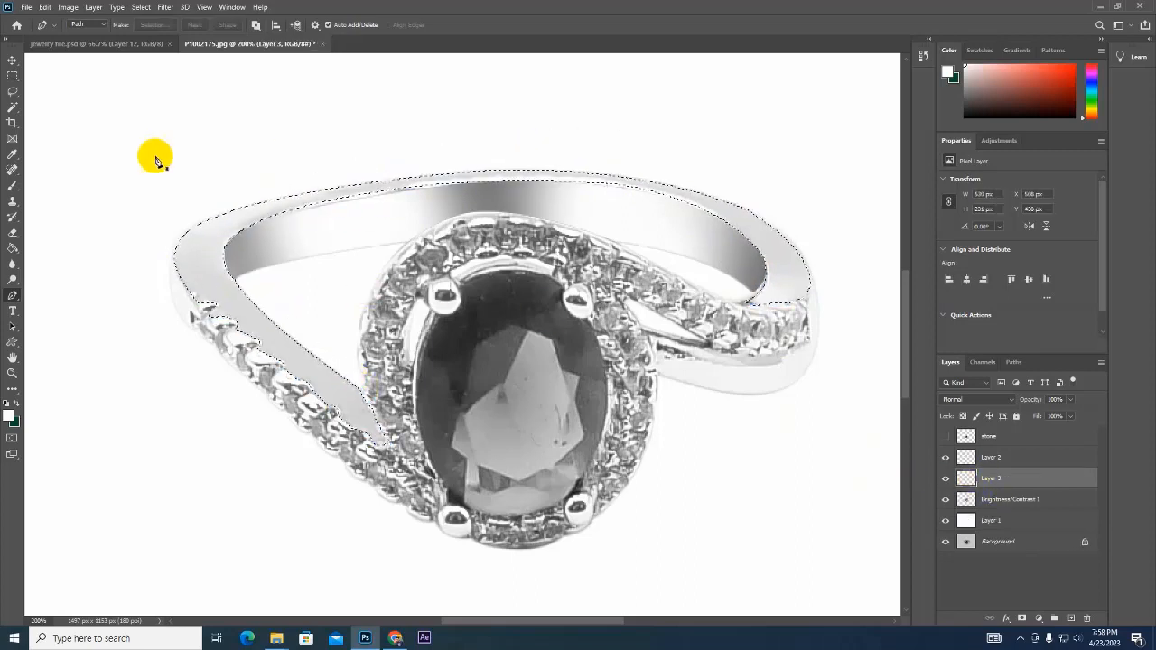
# Step: Paint soft grey shading and white highlights along the selected outer band and left arm on Layer 3 with a 175 px brush
pyautogui.press('b')
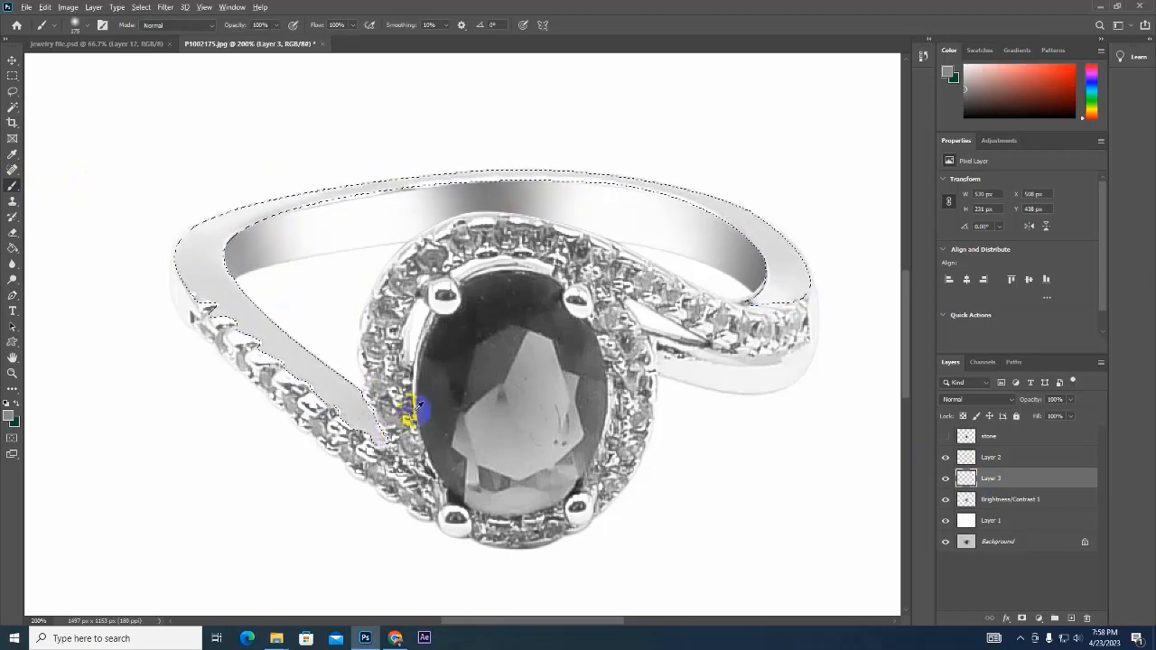
pyautogui.moveTo(412, 411); pyautogui.dragTo(162, 253)
pyautogui.moveTo(181, 318); pyautogui.dragTo(333, 448)
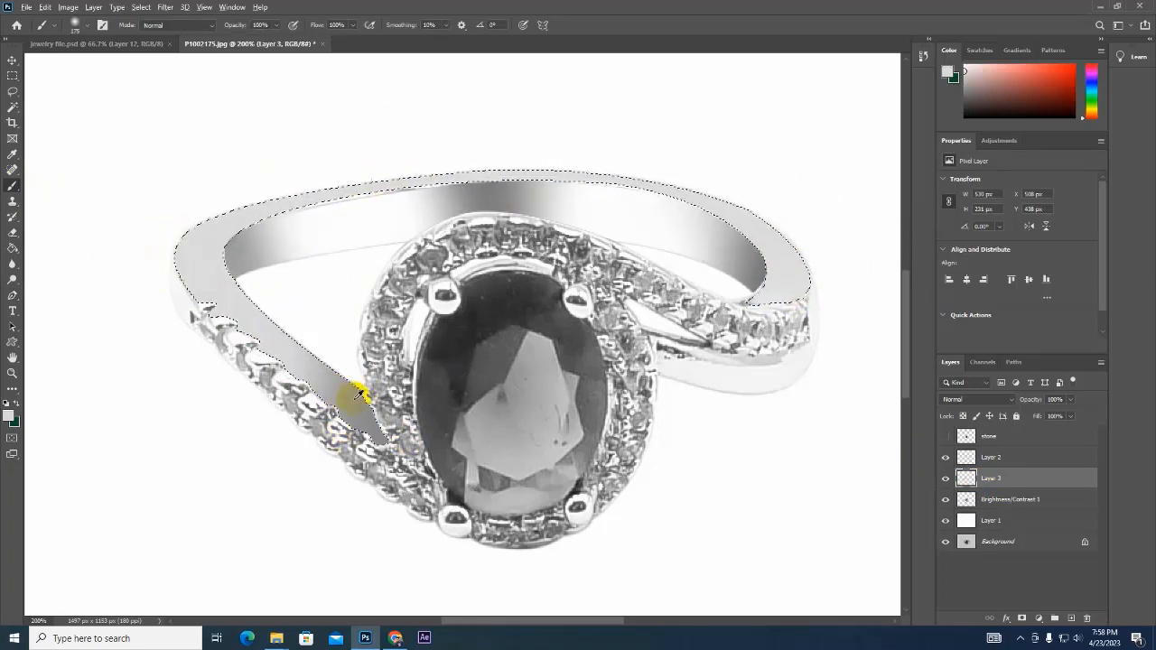
pyautogui.keyDown('alt'); pyautogui.click(359, 395); pyautogui.keyUp('alt')
pyautogui.moveTo(237, 171); pyautogui.dragTo(793, 201)
pyautogui.keyDown('alt'); pyautogui.click(819, 160); pyautogui.keyUp('alt')
pyautogui.moveTo(506, 138)
pyautogui.mouseDown()
pyautogui.moveTo(136, 229)
pyautogui.moveTo(145, 221)
pyautogui.mouseUp()
pyautogui.moveTo(827, 212)
pyautogui.mouseDown()
pyautogui.moveTo(816, 136)
pyautogui.moveTo(821, 149)
pyautogui.mouseUp()
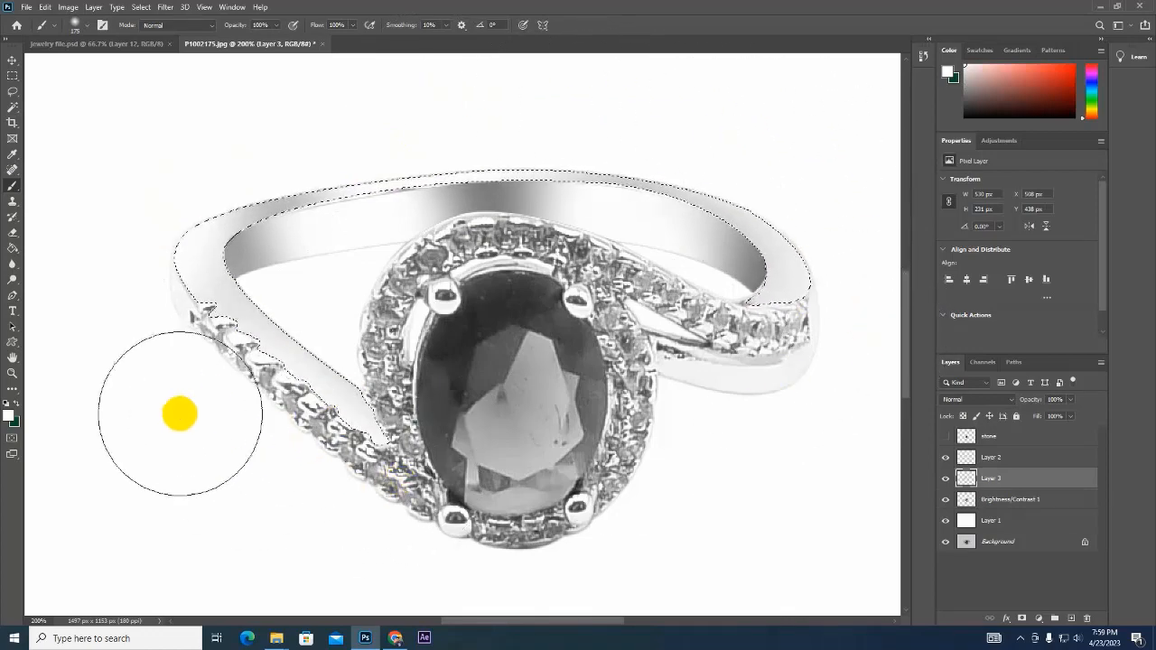
pyautogui.hotkey('ctrl', '-')
pyautogui.hotkey('ctrl', '-')
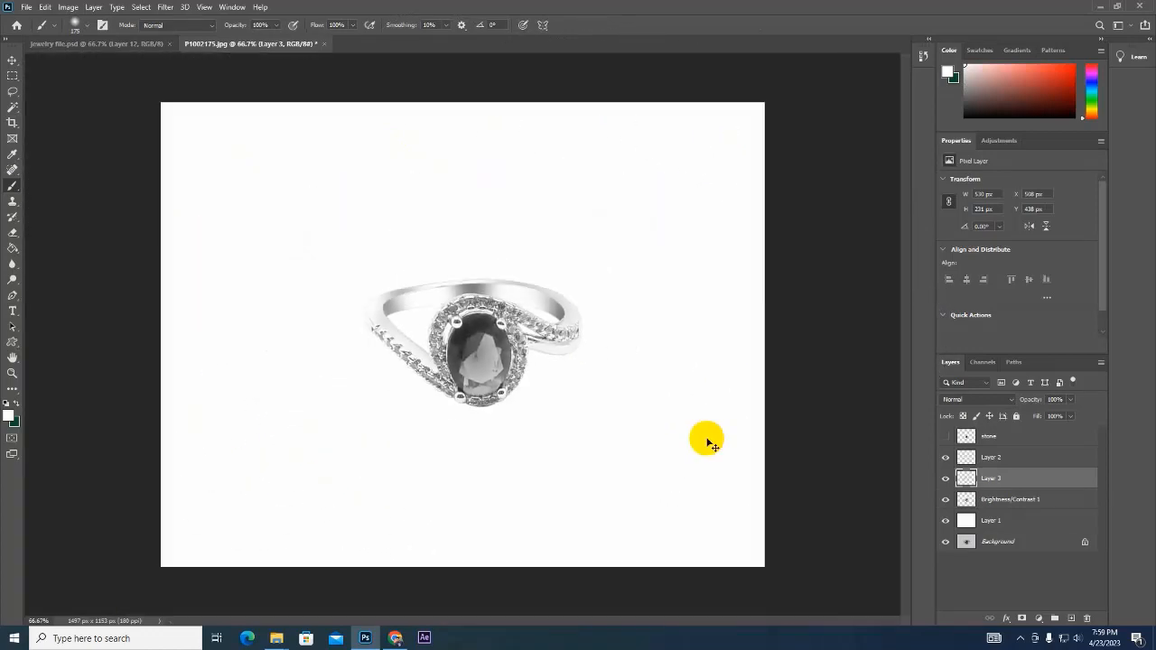
# Step: On the Brightness/Contrast 1 layer, smooth the plain band section below the right-hand stones with the Smudge tool and Mixer Brush
pyautogui.hotkey('ctrl', '+')
pyautogui.hotkey('ctrl', '-')
pyautogui.hotkey('ctrl', '+')
pyautogui.click(1010, 502)
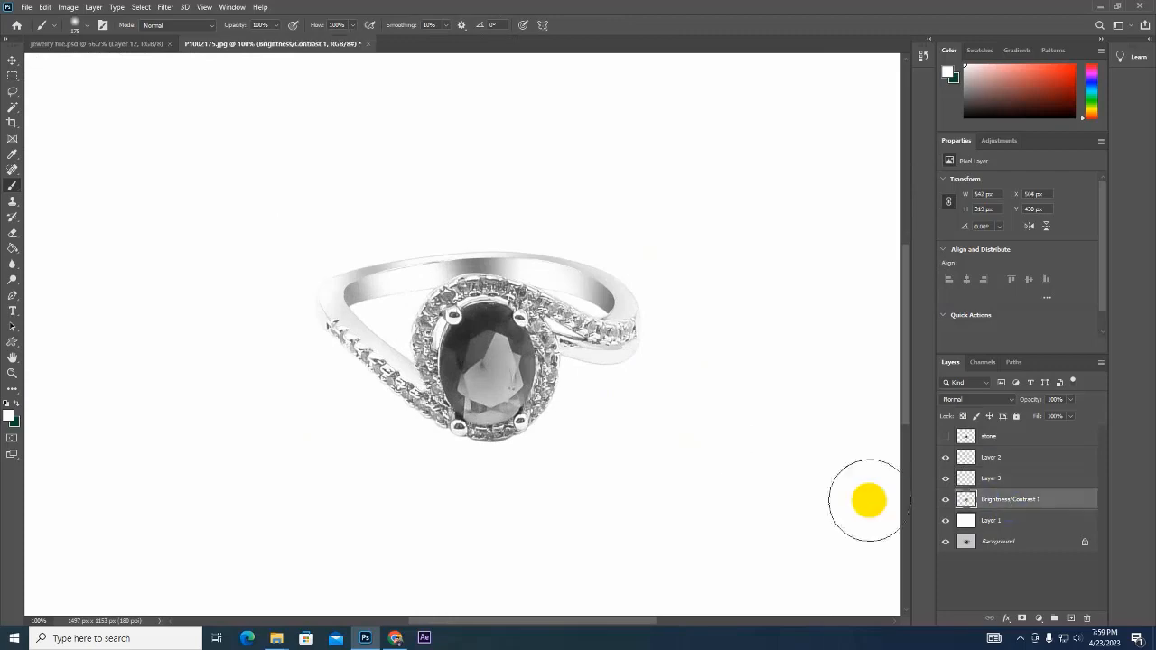
pyautogui.hotkey('ctrl', '+')
pyautogui.press('p')
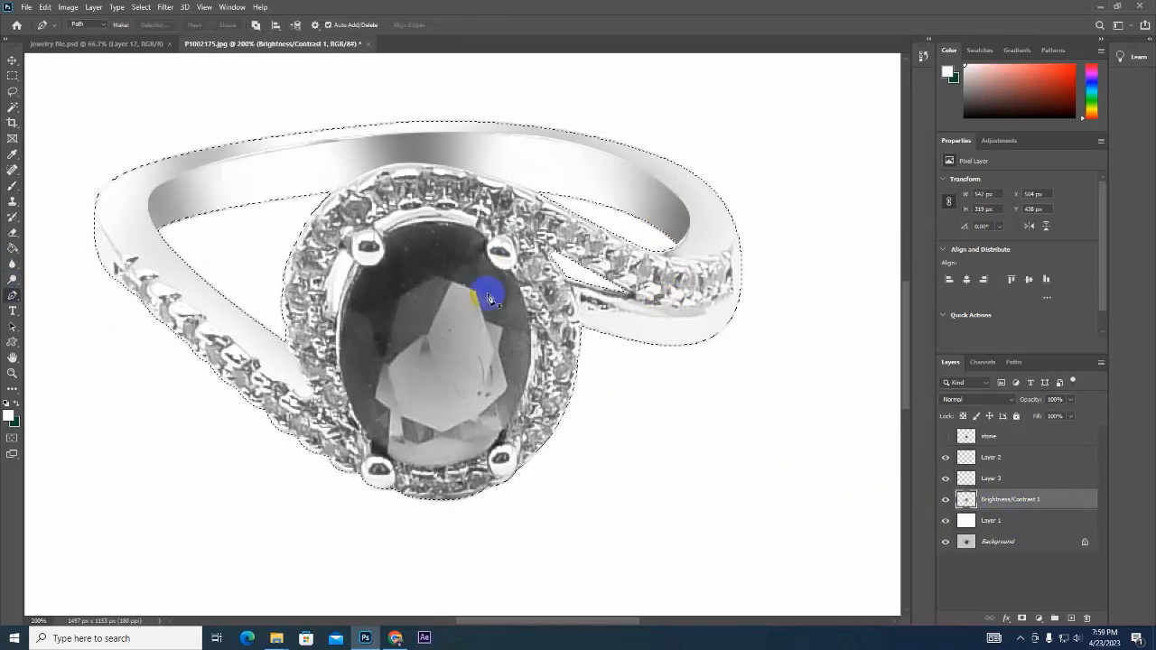
pyautogui.rightClick(12, 251)
pyautogui.click(73, 220)
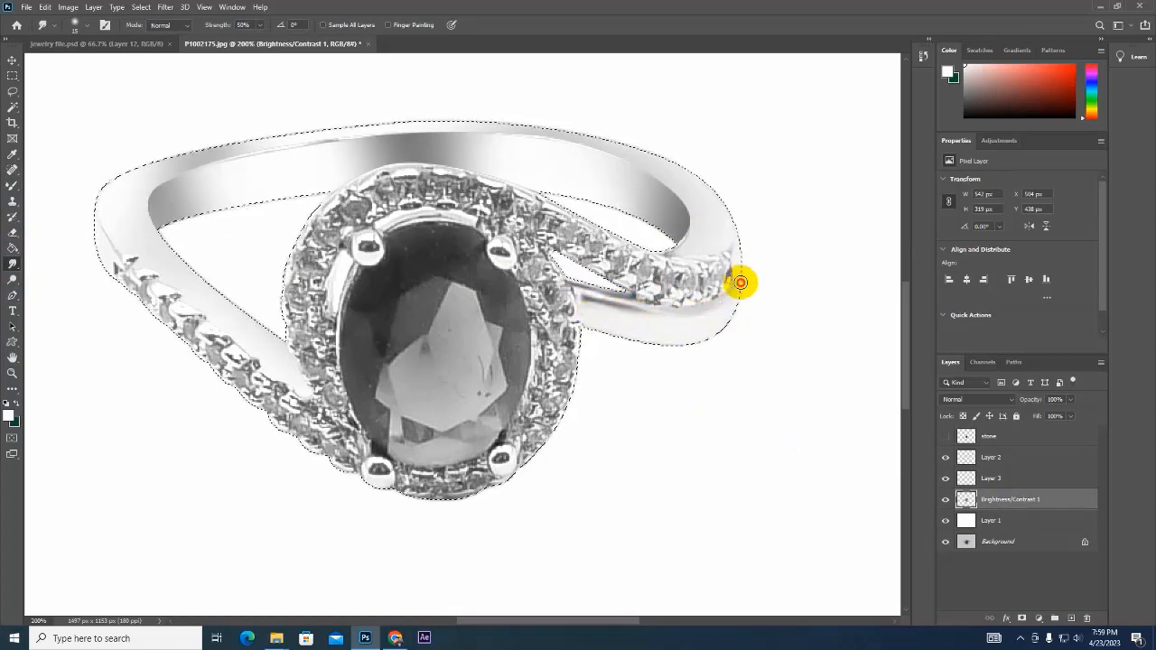
pyautogui.click(12, 185)
pyautogui.moveTo(611, 335)
pyautogui.mouseDown()
pyautogui.moveTo(697, 336)
pyautogui.moveTo(742, 318)
pyautogui.mouseUp()
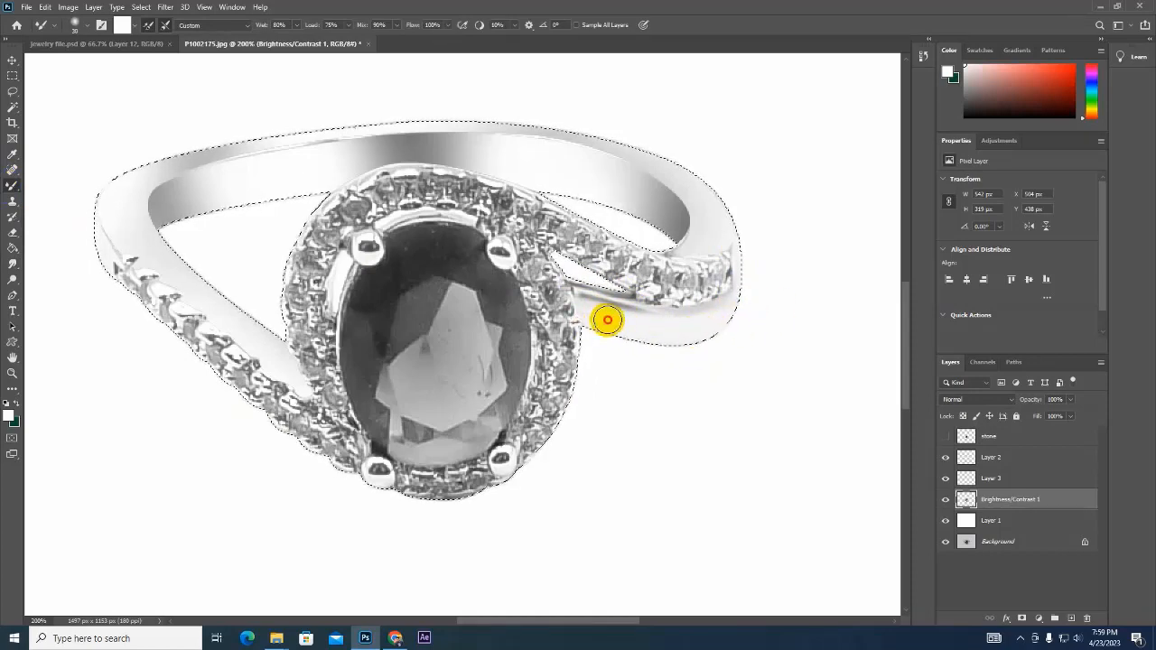
pyautogui.hotkey('ctrl', 'd')
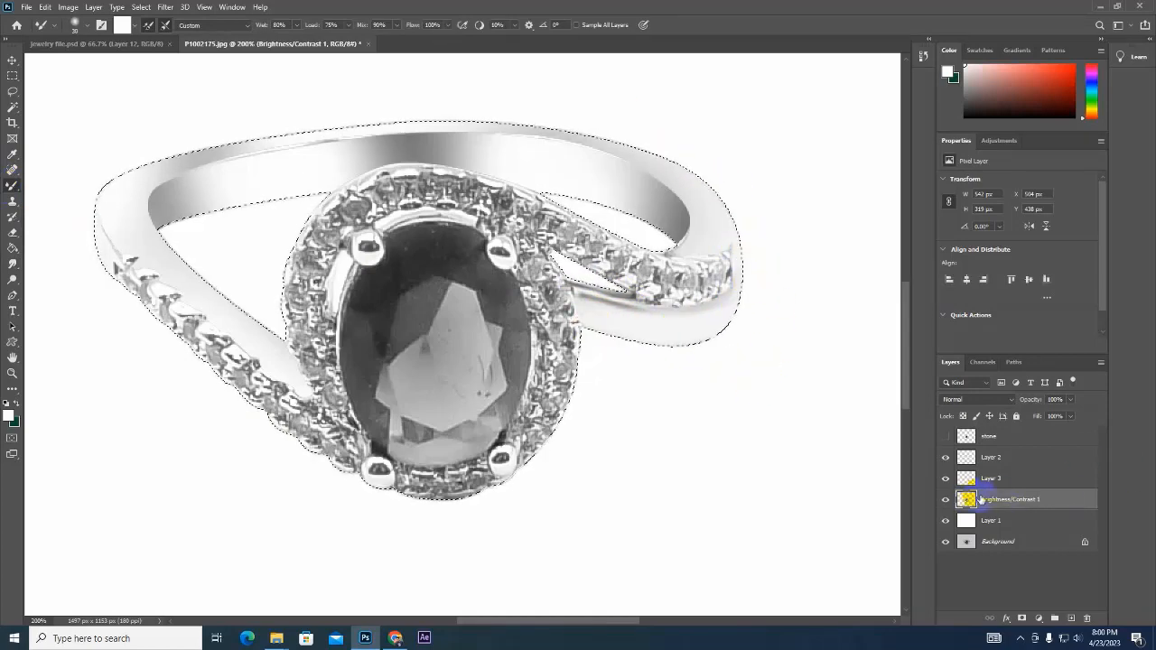
# Step: Merge Brightness/Contrast 1, Layer 3 and Layer 2 into one layer, and blend the band's outer edge with the Mixer Brush
pyautogui.keyDown('ctrl'); pyautogui.click(985, 480); pyautogui.keyUp('ctrl')
pyautogui.keyDown('ctrl'); pyautogui.click(986, 460); pyautogui.keyUp('ctrl')
pyautogui.hotkey('ctrl', 'e')
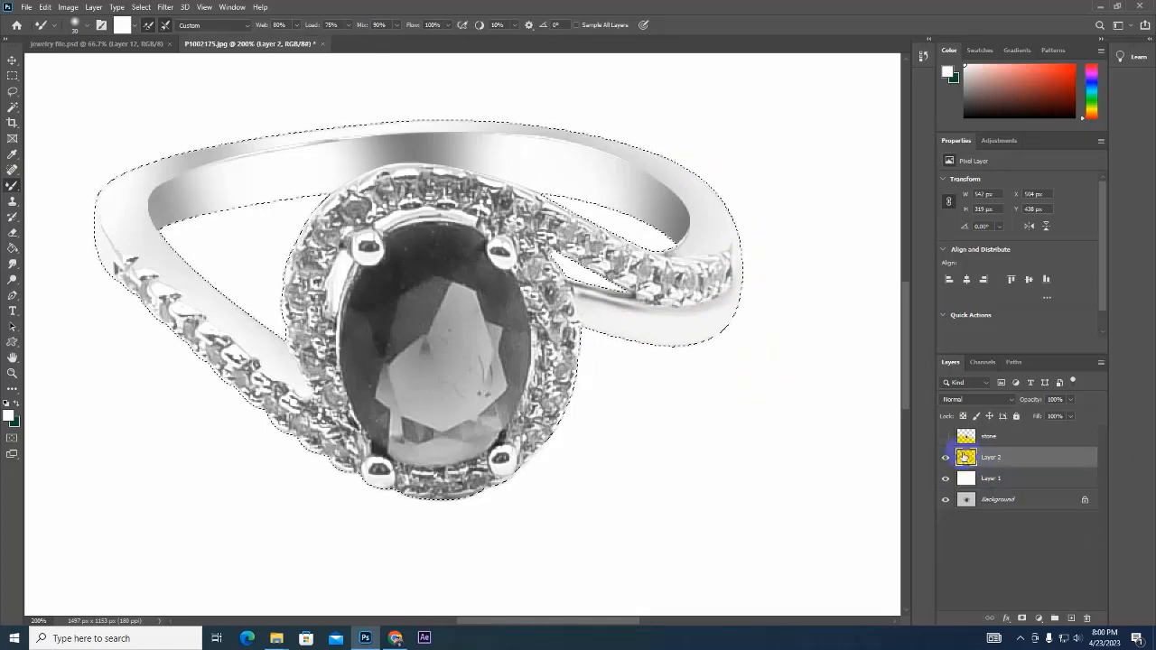
pyautogui.moveTo(730, 249)
pyautogui.mouseDown()
pyautogui.moveTo(714, 193)
pyautogui.moveTo(601, 129)
pyautogui.moveTo(693, 188)
pyautogui.moveTo(565, 124)
pyautogui.mouseUp()
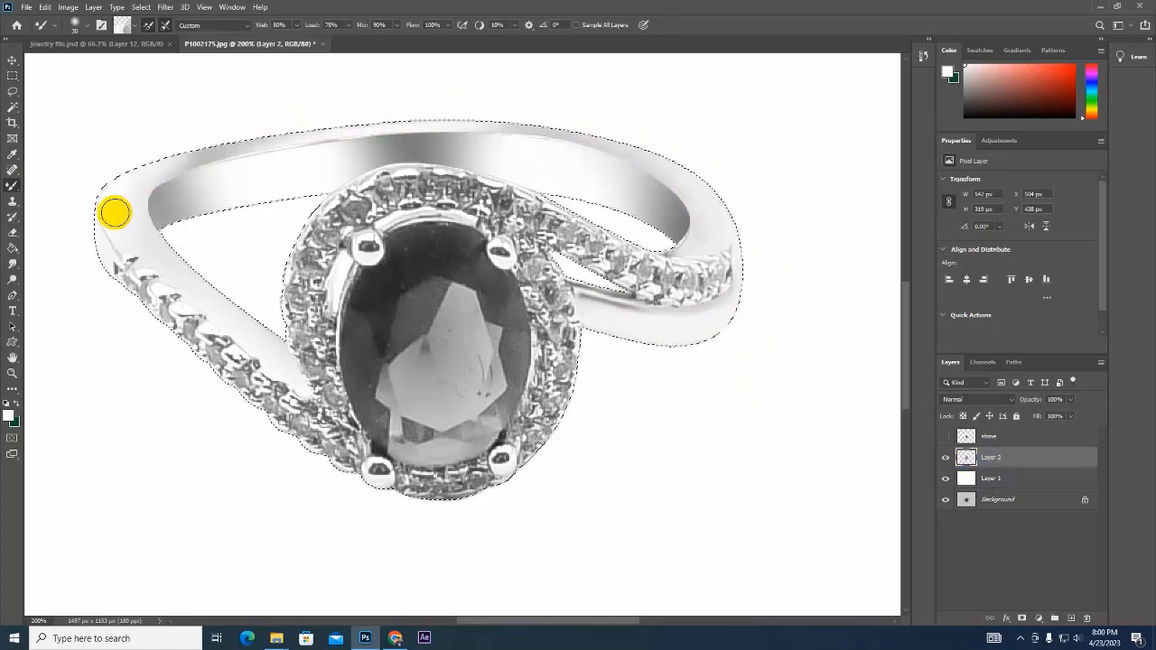
pyautogui.hotkey('ctrl', '-')
pyautogui.hotkey('ctrl', '-')
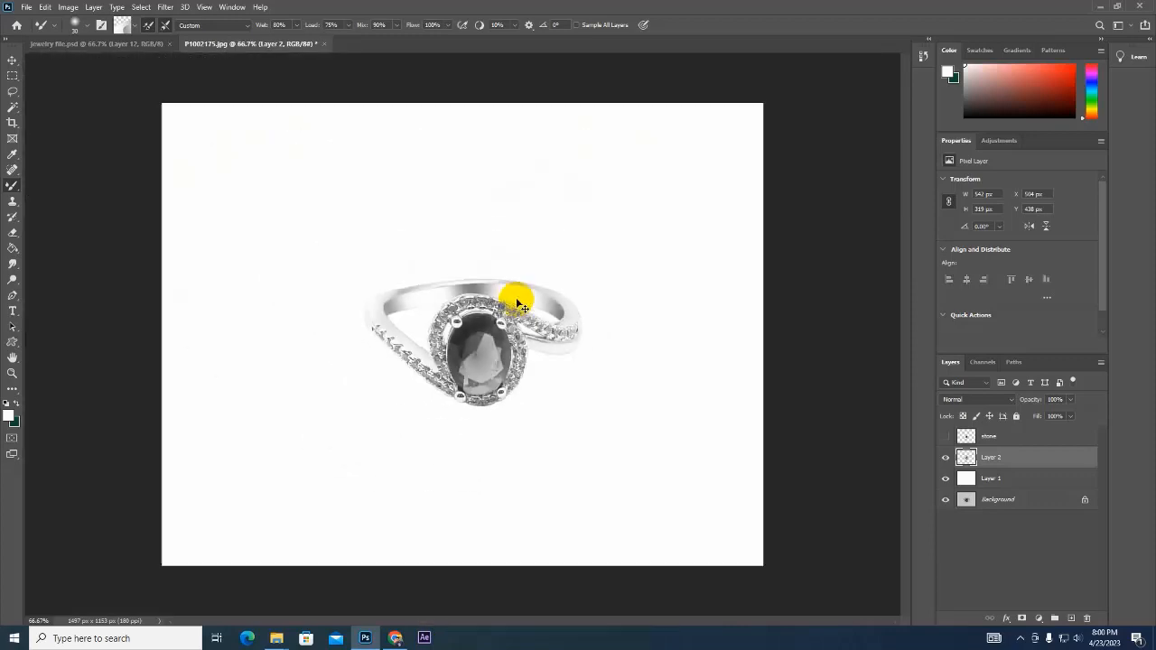
# Step: Show the blue stone layer again and load the outline of the merged metal on Layer 2 as a selection
pyautogui.hotkey('ctrl', '+')
pyautogui.click(1001, 437)
pyautogui.click(945, 437)
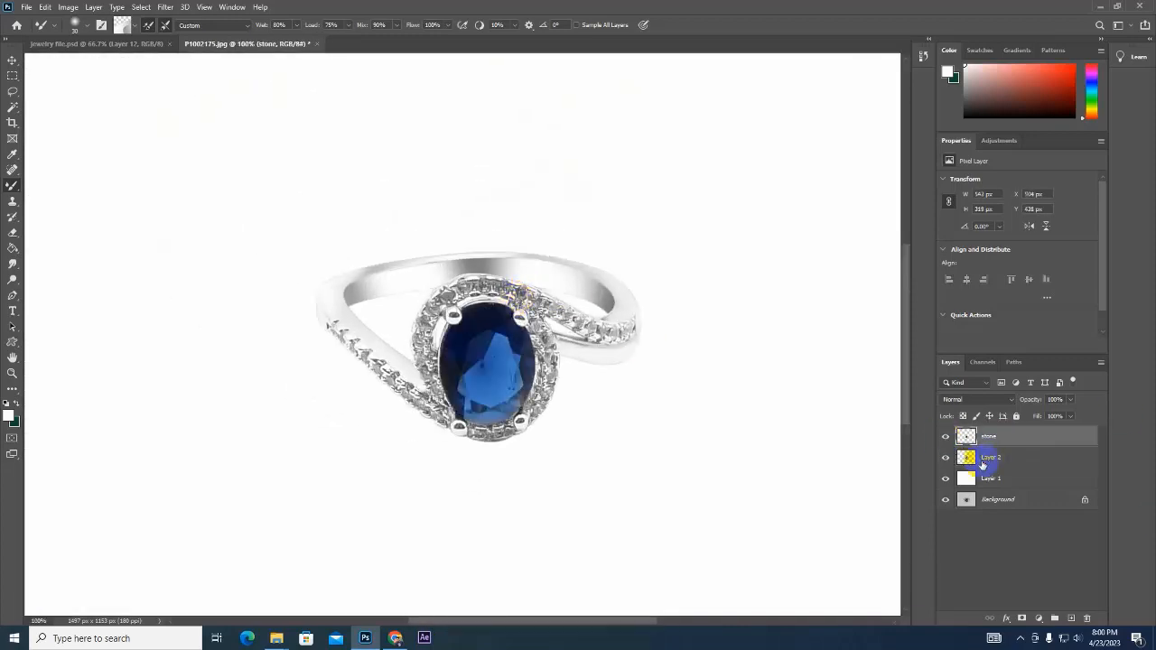
pyautogui.click(967, 457)
pyautogui.keyDown('ctrl'); pyautogui.click(967, 457); pyautogui.keyUp('ctrl')
# Step: Apply Levels to the selected metal with black input 11 and white input 253, slightly darkening the midtones, and deselect
pyautogui.click(68, 6)
pyautogui.moveTo(118, 38)
pyautogui.click(204, 49)
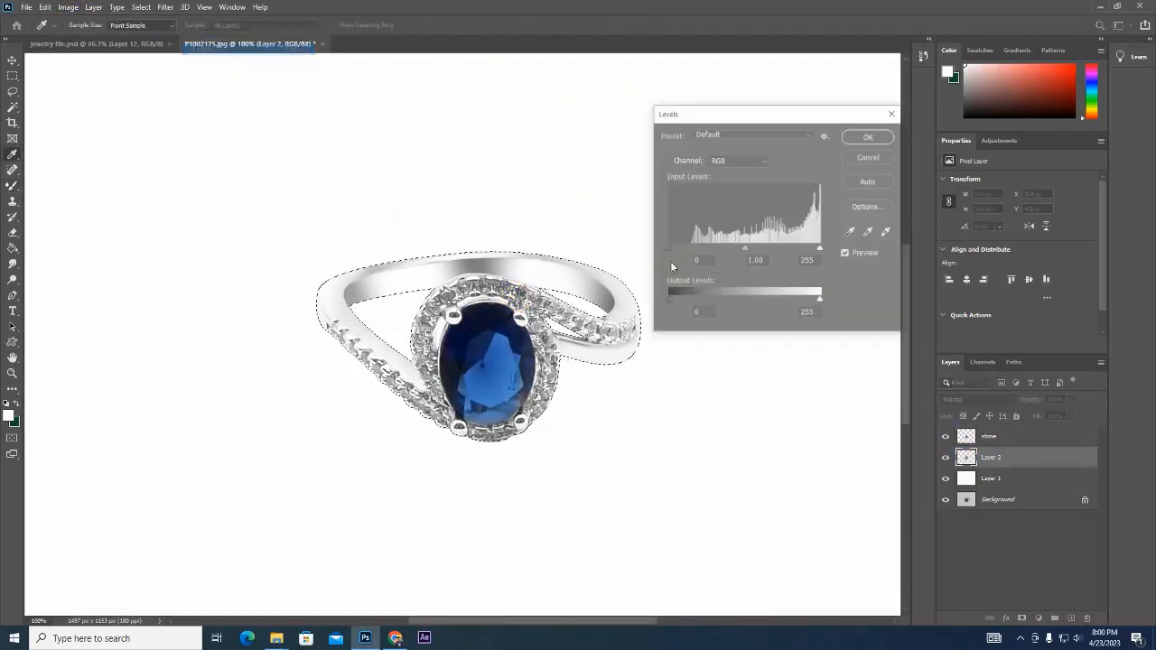
pyautogui.moveTo(745, 250); pyautogui.dragTo(821, 252)
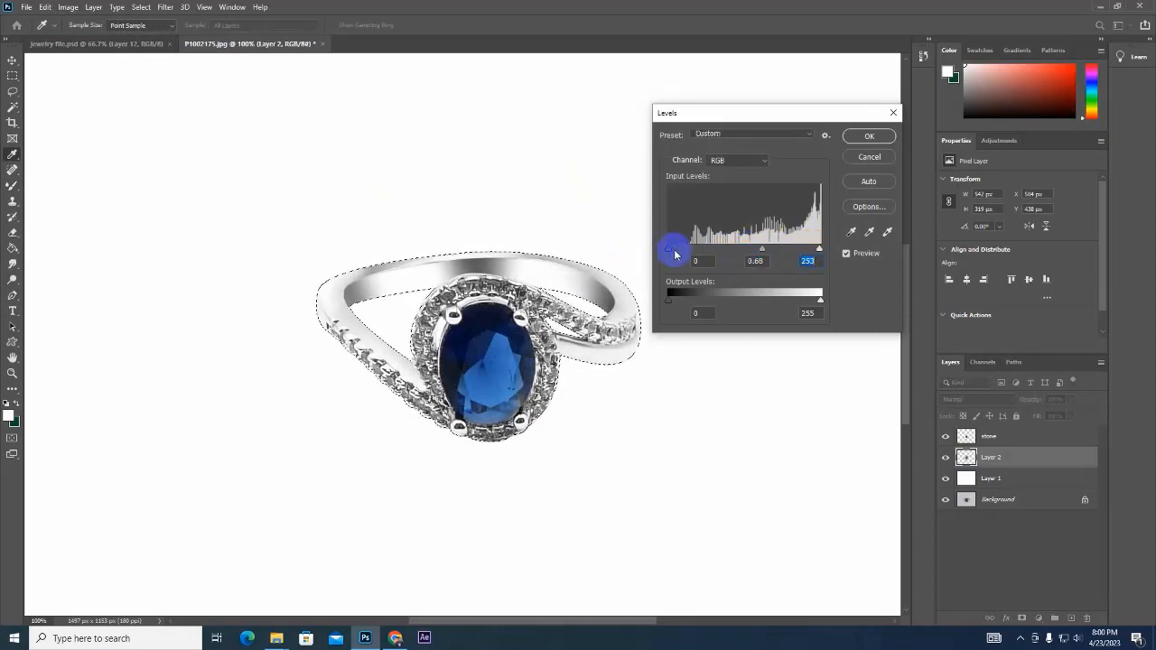
pyautogui.moveTo(669, 251); pyautogui.dragTo(676, 252)
pyautogui.moveTo(764, 251); pyautogui.dragTo(751, 252)
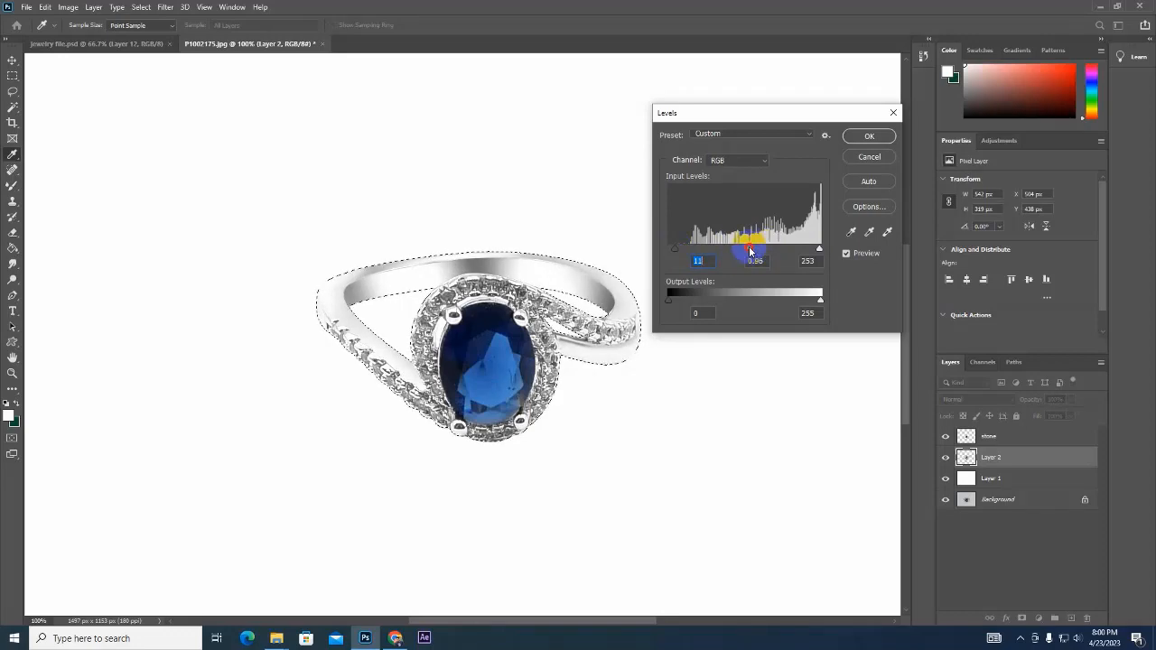
pyautogui.click(869, 138)
pyautogui.hotkey('ctrl', 'd')
pyautogui.hotkey('ctrl', '-')
pyautogui.hotkey('ctrl', '-')
pyautogui.hotkey('ctrl', '+')
pyautogui.hotkey('ctrl', '+')
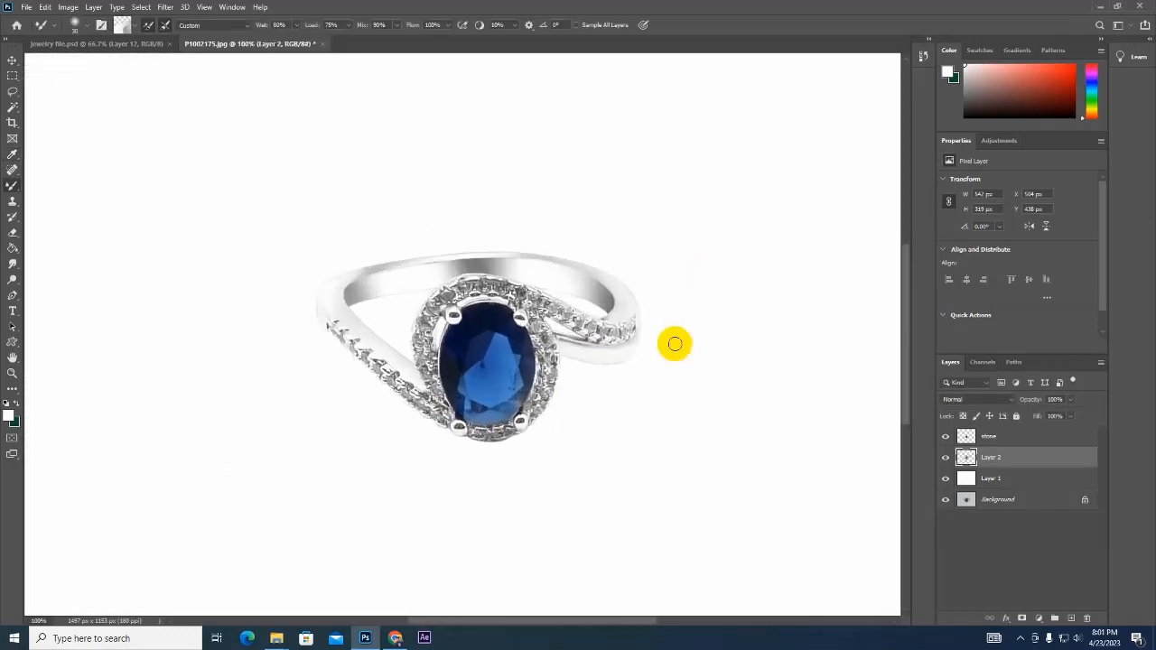
# Step: Reselect the metal on Layer 2 and smooth the four prongs around the stone with the Smudge tool, using 50% and 59% strength
pyautogui.hotkey('ctrl', 'shift', 'd')
pyautogui.hotkey('ctrl', '+')
pyautogui.moveTo(14, 269); pyautogui.dragTo(45, 294)
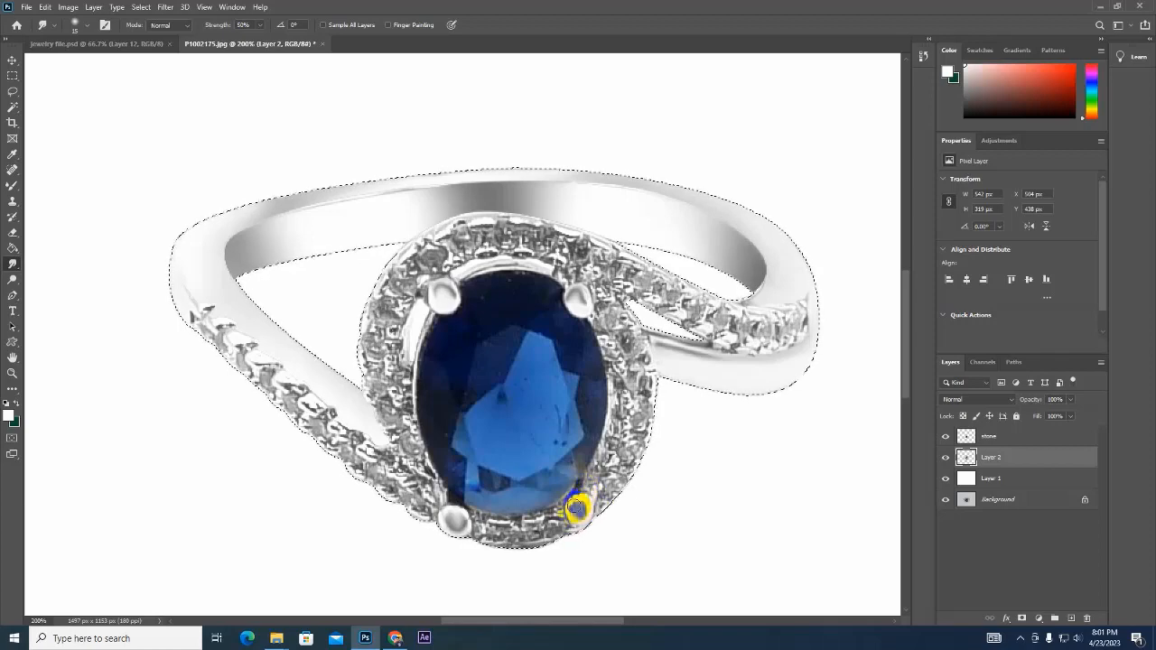
pyautogui.click(17, 260)
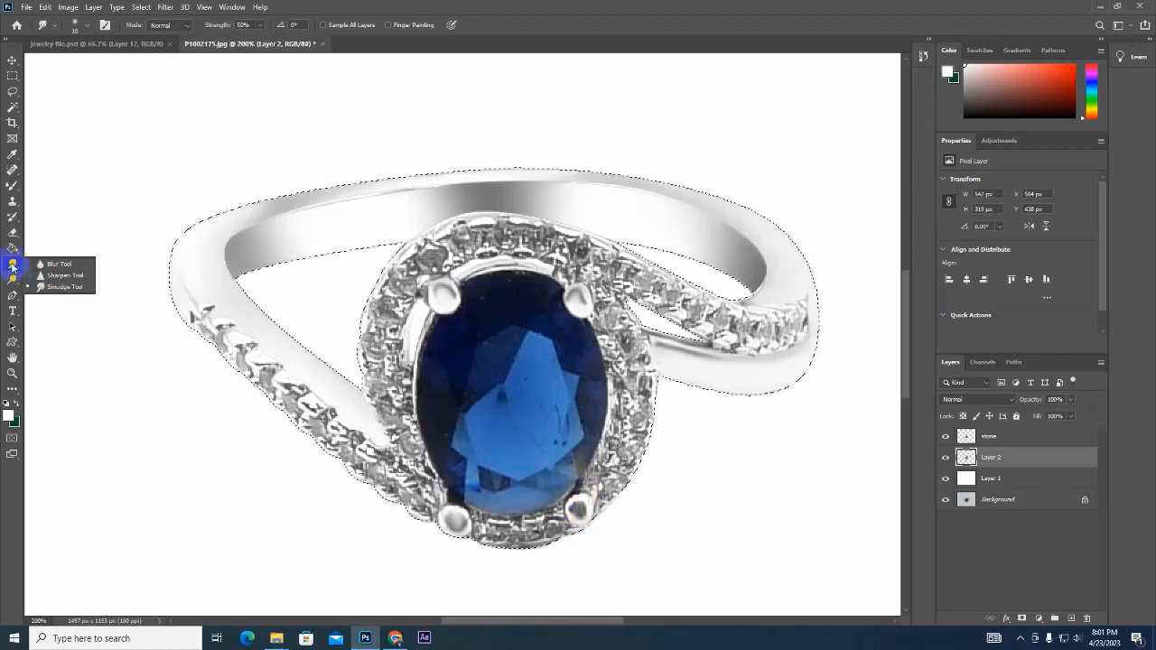
pyautogui.click(34, 284)
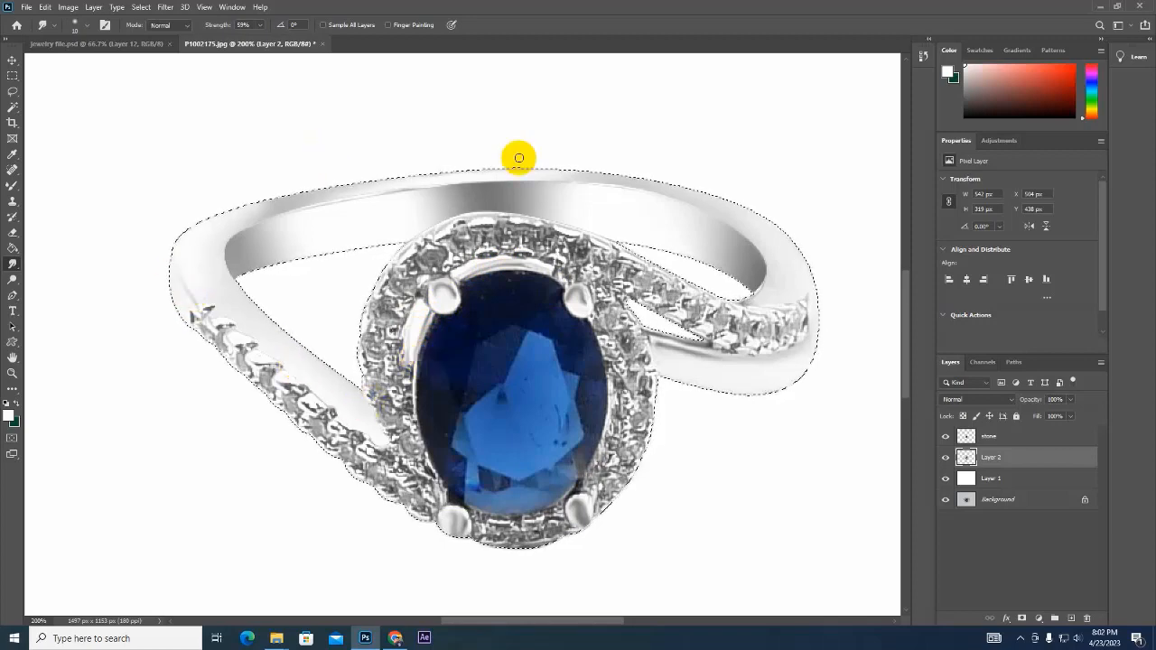
pyautogui.keyDown('ctrl'); pyautogui.click(961, 457); pyautogui.keyUp('ctrl')
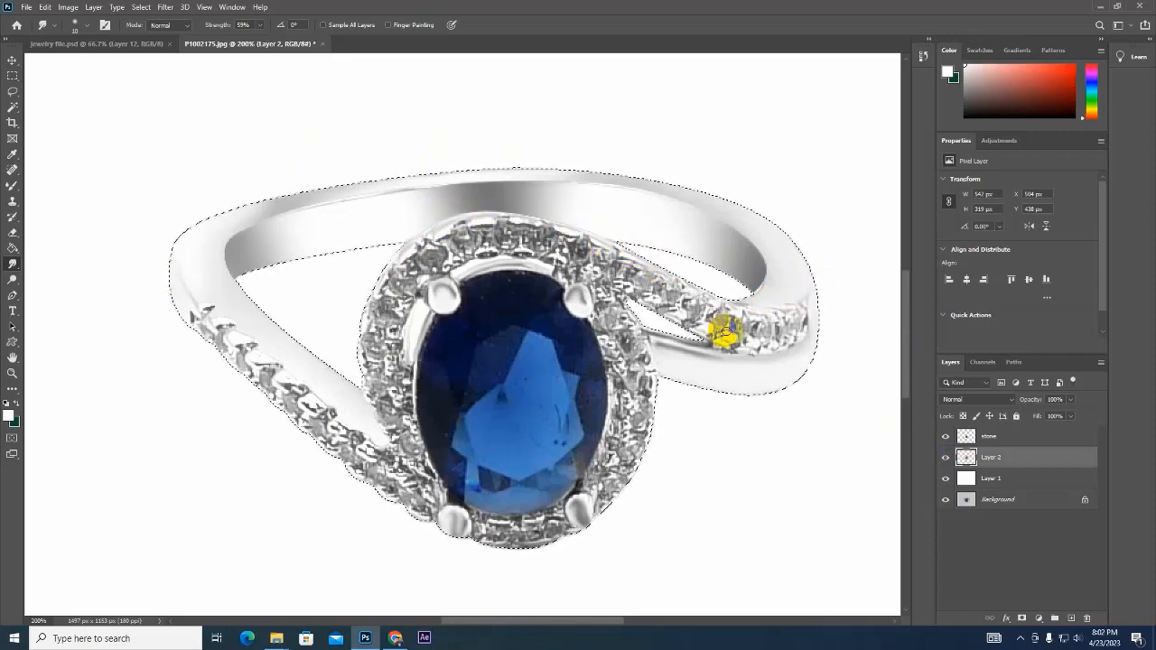
# Step: Adjust the blue stone's colour with a Hue/Saturation adjustment masked to its outline, and merge the adjustment with the stone layer
pyautogui.hotkey('ctrl', 'd')
pyautogui.click(967, 437)
pyautogui.keyDown('ctrl'); pyautogui.click(968, 437); pyautogui.keyUp('ctrl')
pyautogui.click(1004, 142)
pyautogui.click(950, 191)
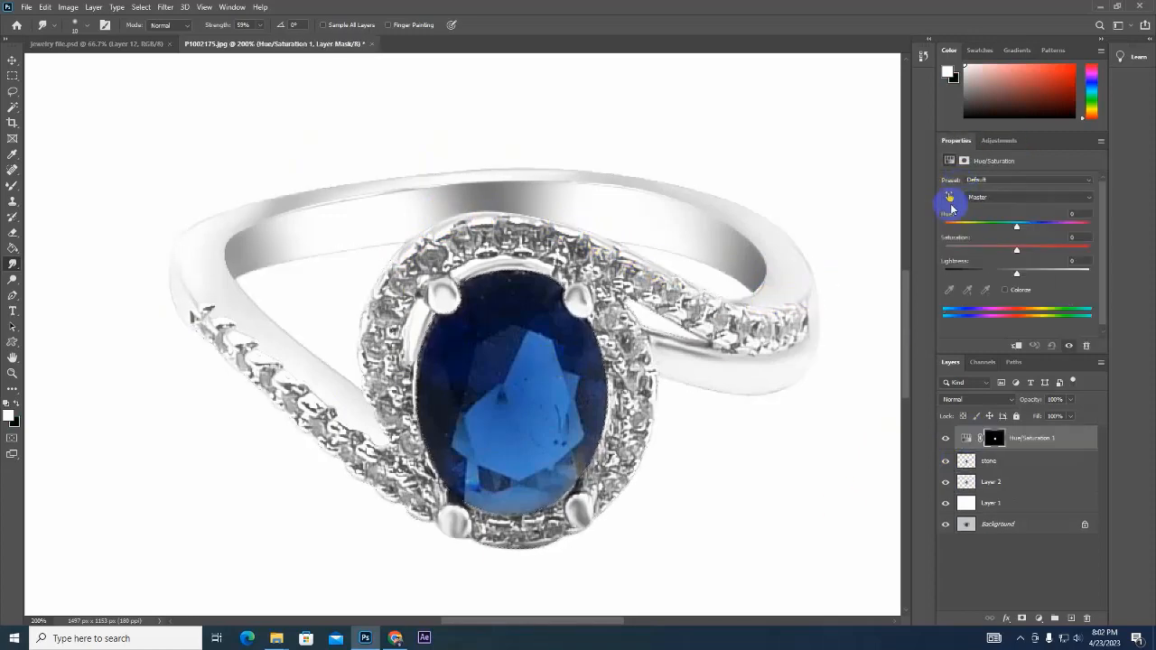
pyautogui.click(951, 198)
pyautogui.click(509, 365)
pyautogui.click(945, 438)
pyautogui.click(945, 439)
pyautogui.keyDown('shift'); pyautogui.click(985, 465); pyautogui.keyUp('shift')
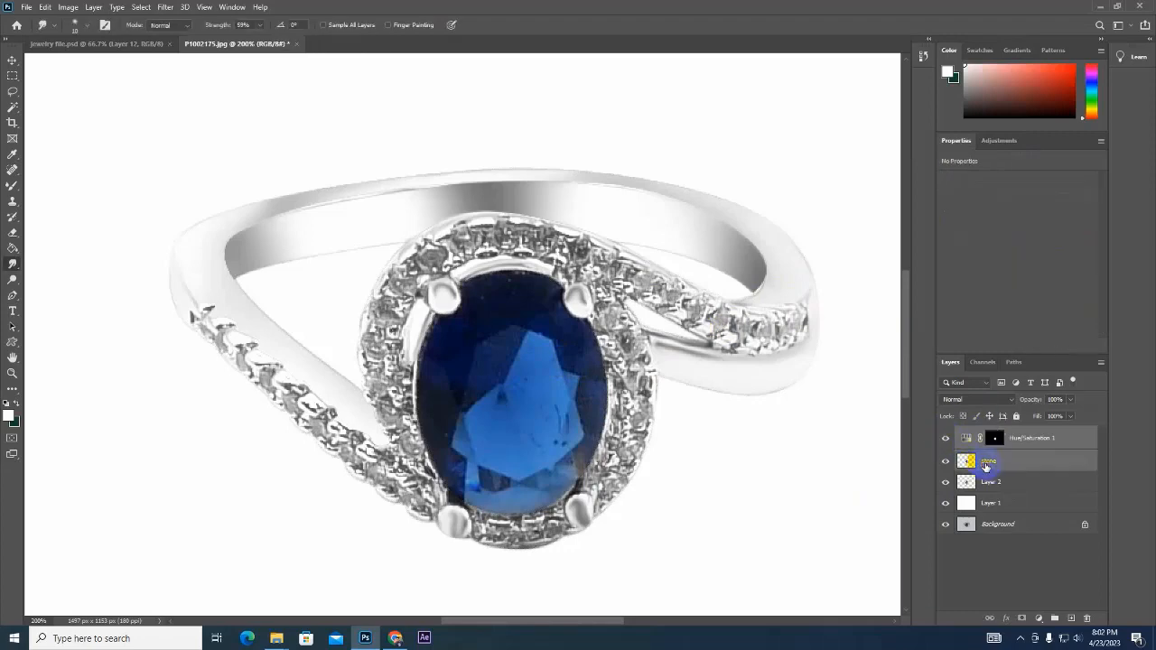
pyautogui.hotkey('ctrl', 'e')
# Step: Select the stone's outline and sharpen it with Unsharp Mask at amount 122%, radius 1.1 pixels and threshold 11
pyautogui.keyDown('ctrl'); pyautogui.click(966, 438); pyautogui.keyUp('ctrl')
pyautogui.click(166, 7)
pyautogui.click(344, 260)
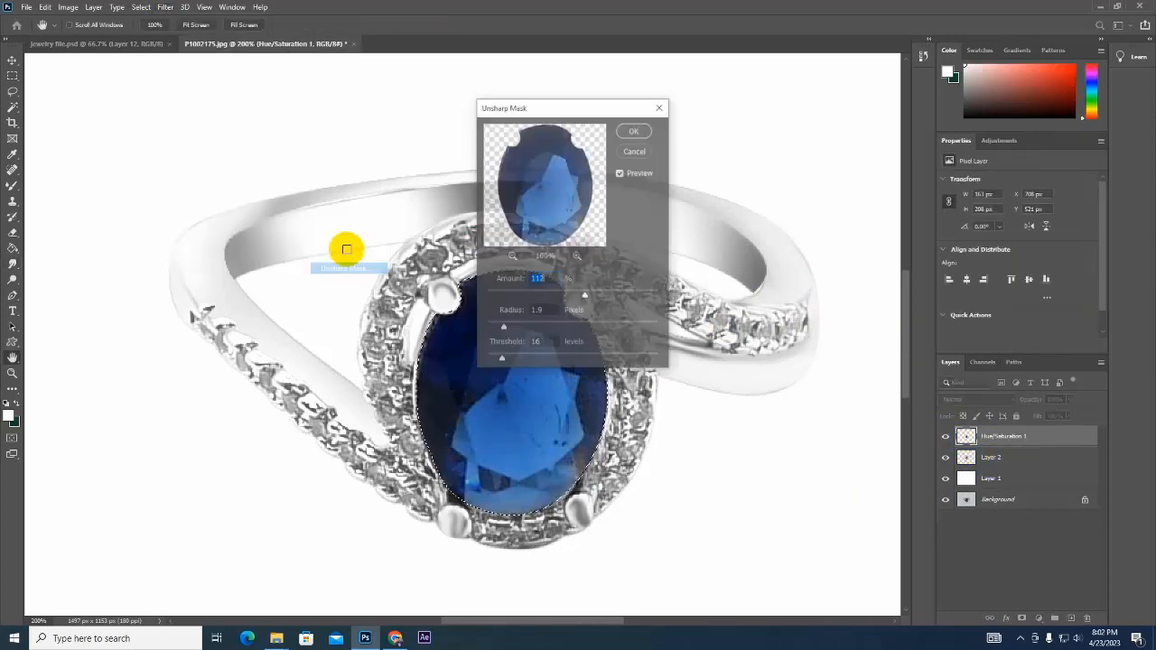
pyautogui.doubleClick(578, 258)
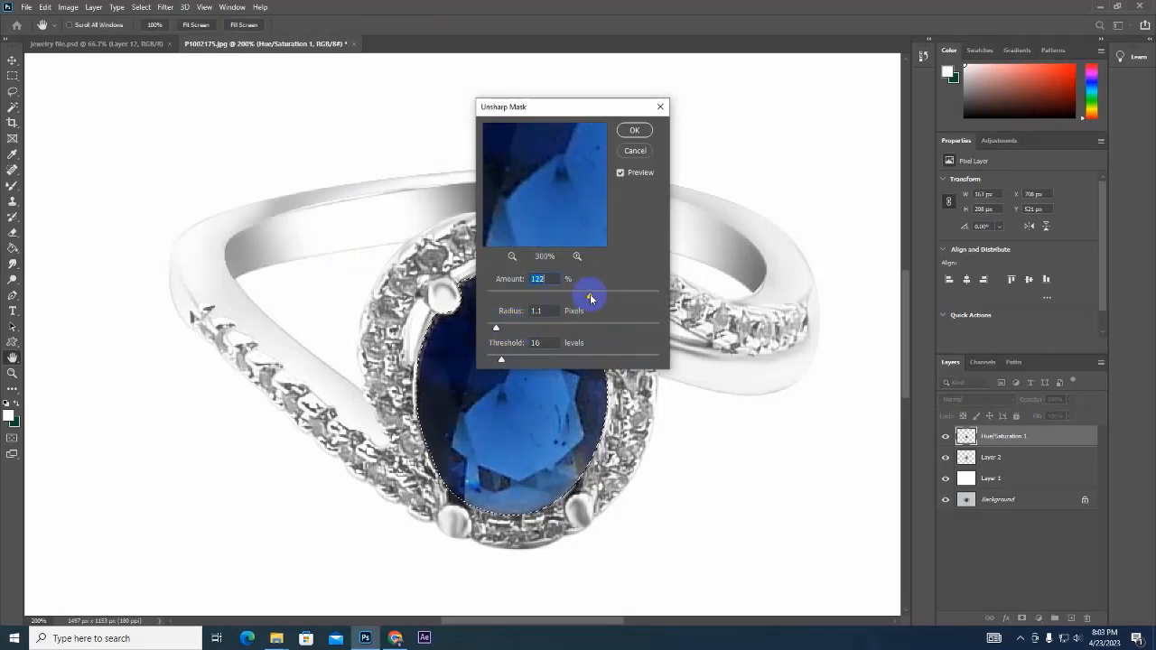
pyautogui.tripleClick(513, 257)
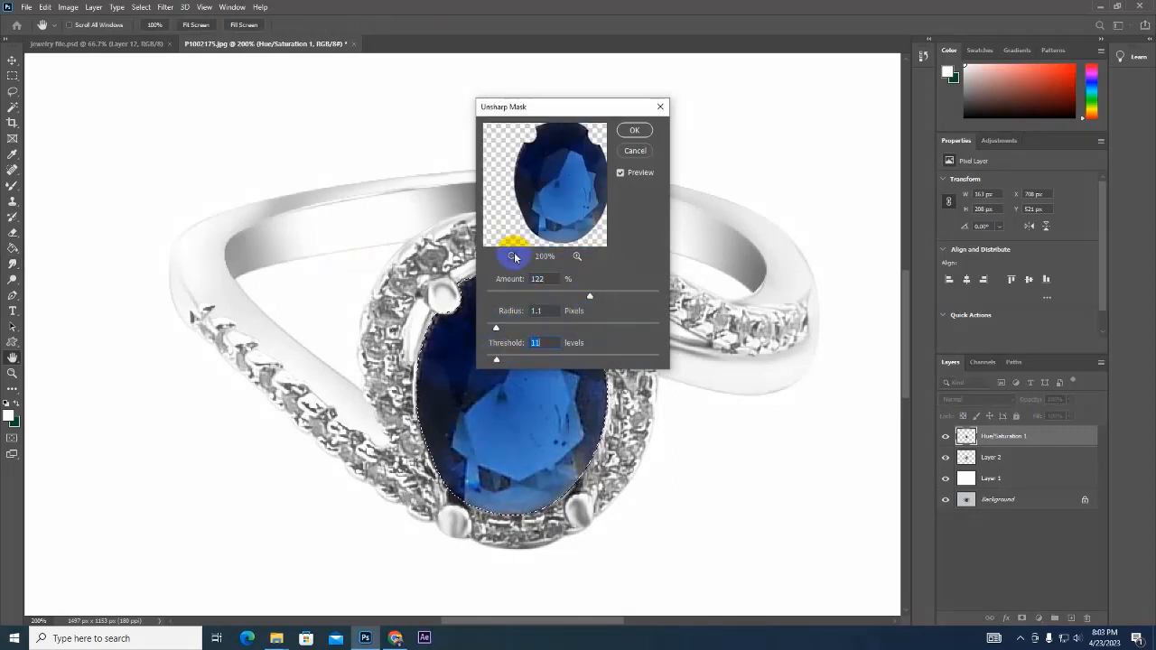
pyautogui.click(635, 130)
# Step: Heal the specks inside the blue stone with the Spot Healing Brush, and blend its dark upper area with a soft 10 px Mixer Brush
pyautogui.click(12, 169)
pyautogui.click(73, 170)
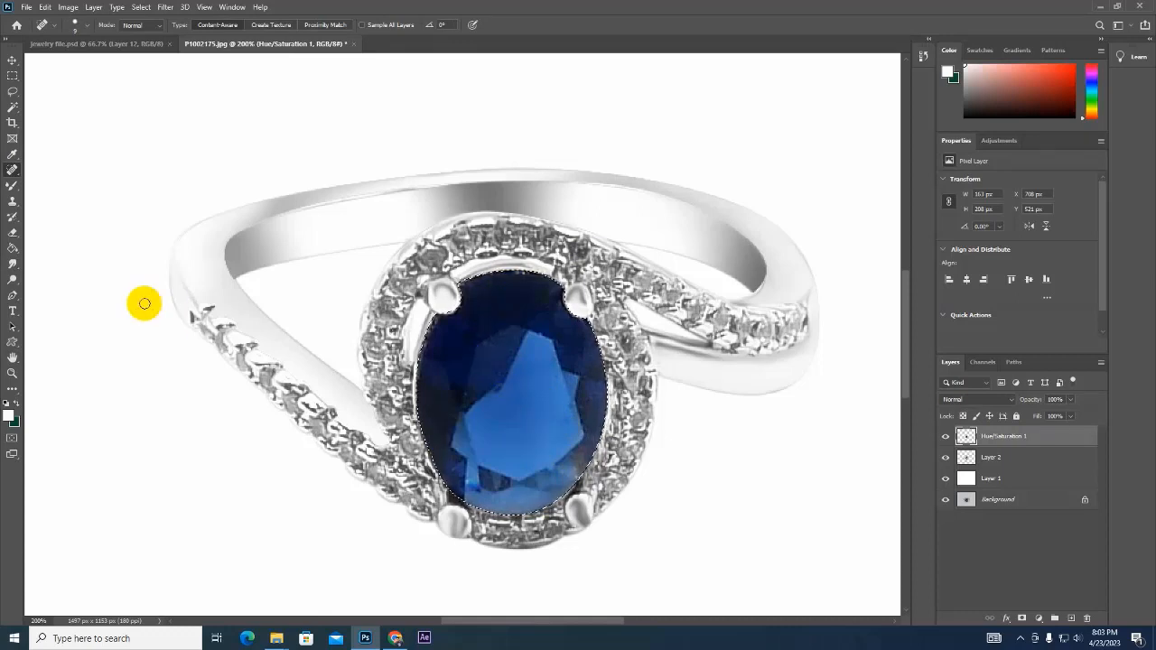
pyautogui.rightClick(12, 186)
pyautogui.click(54, 222)
pyautogui.rightClick(520, 339)
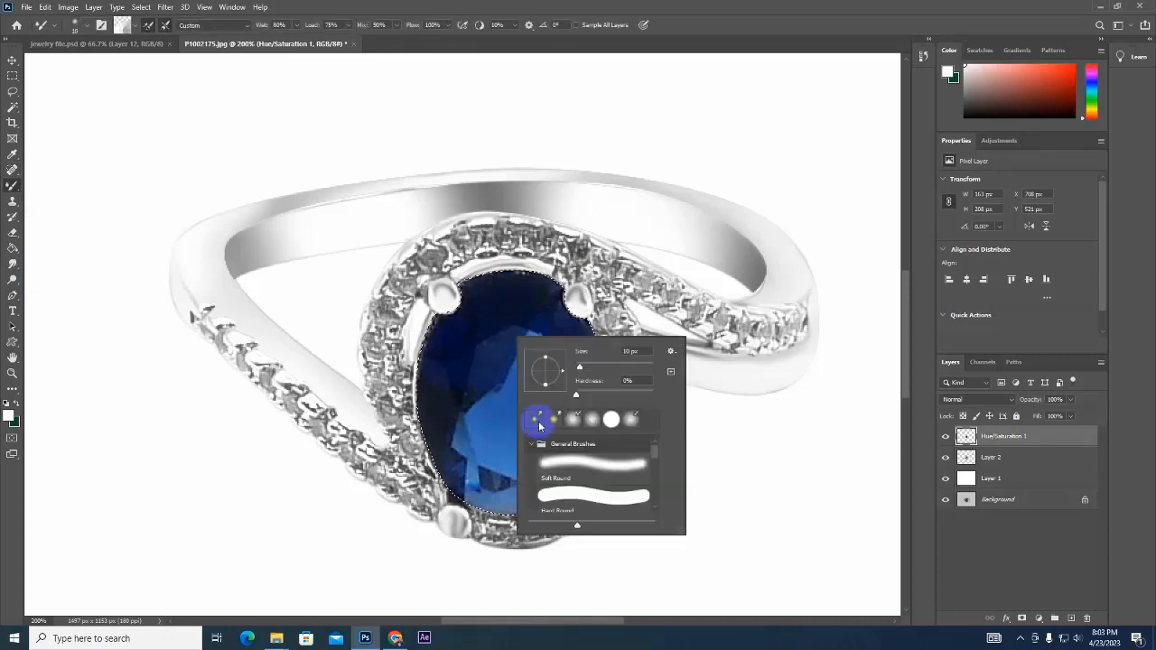
pyautogui.keyDown('alt'); pyautogui.click(493, 365); pyautogui.keyUp('alt')
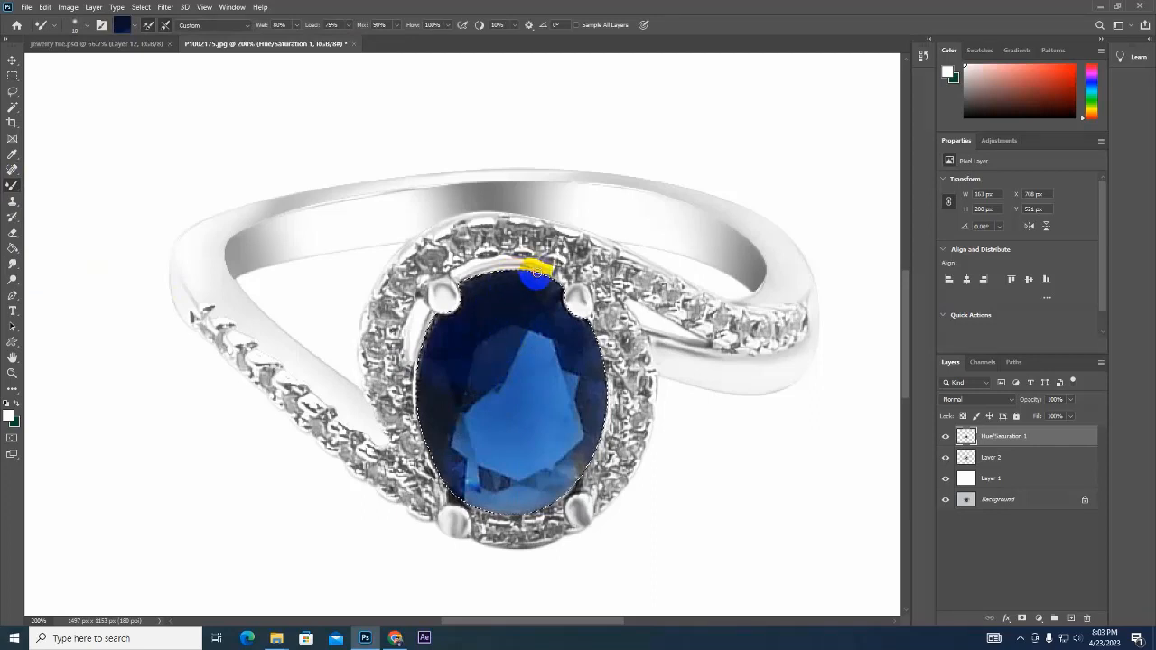
pyautogui.press(']')
pyautogui.press(']')
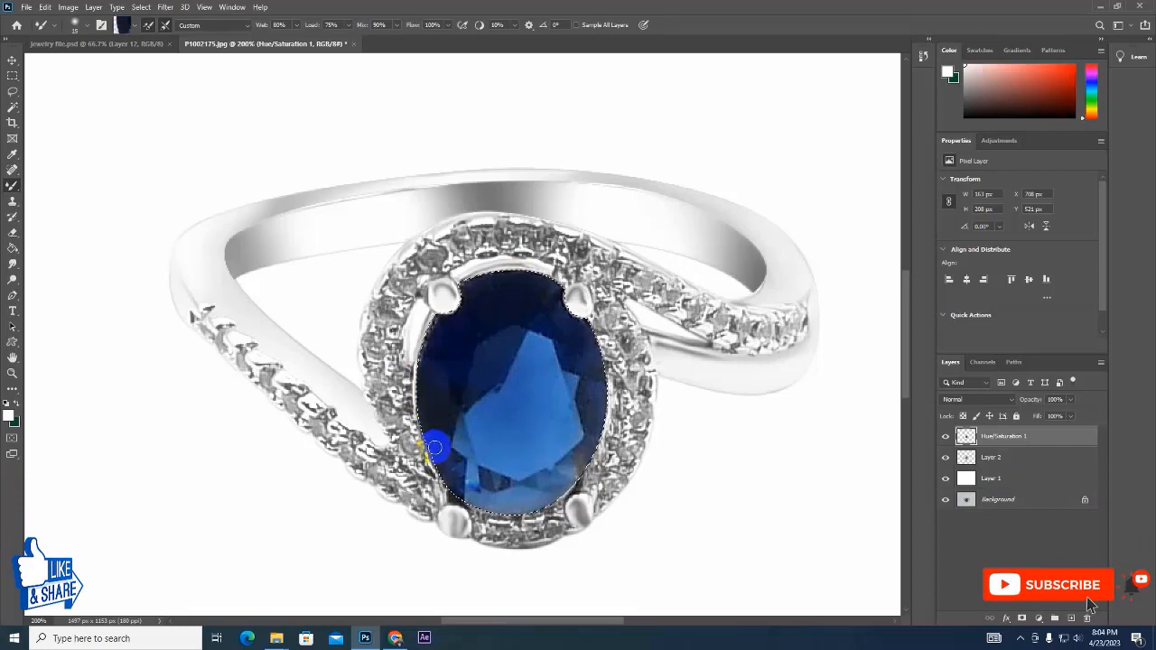
# Step: Blend the stone's lower-left edge, central facets and right side with a 15 px Mixer Brush
pyautogui.moveTo(445, 455); pyautogui.dragTo(493, 488)
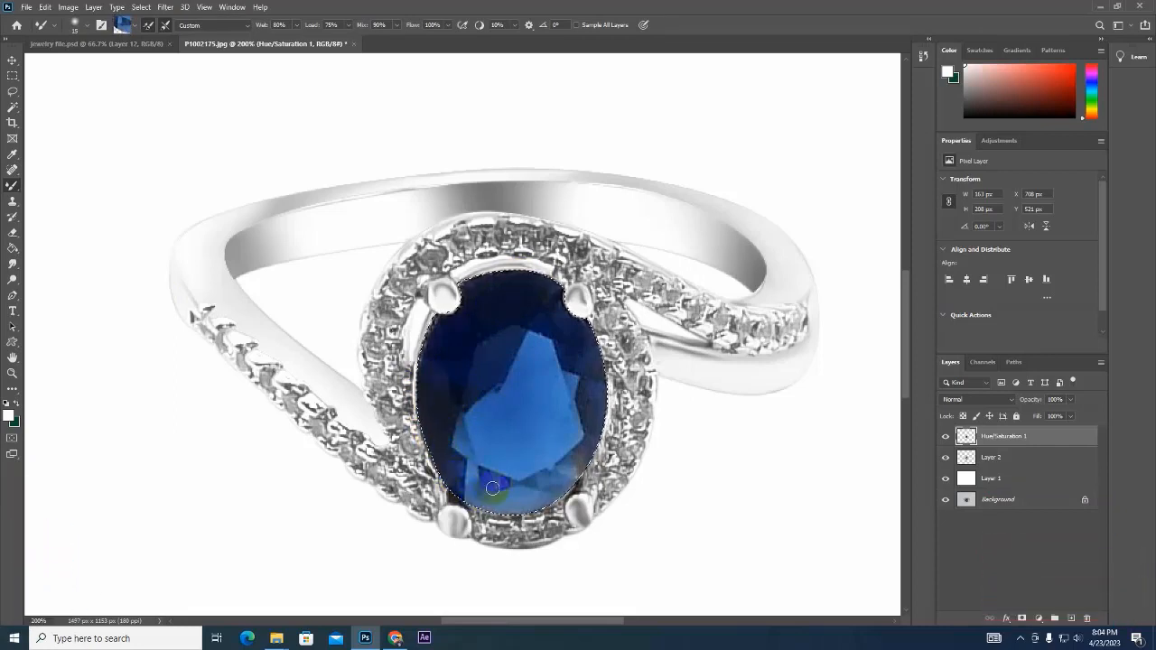
pyautogui.moveTo(479, 336)
pyautogui.mouseDown()
pyautogui.moveTo(493, 370)
pyautogui.moveTo(516, 339)
pyautogui.moveTo(477, 397)
pyautogui.moveTo(497, 393)
pyautogui.moveTo(497, 408)
pyautogui.moveTo(560, 417)
pyautogui.mouseUp()
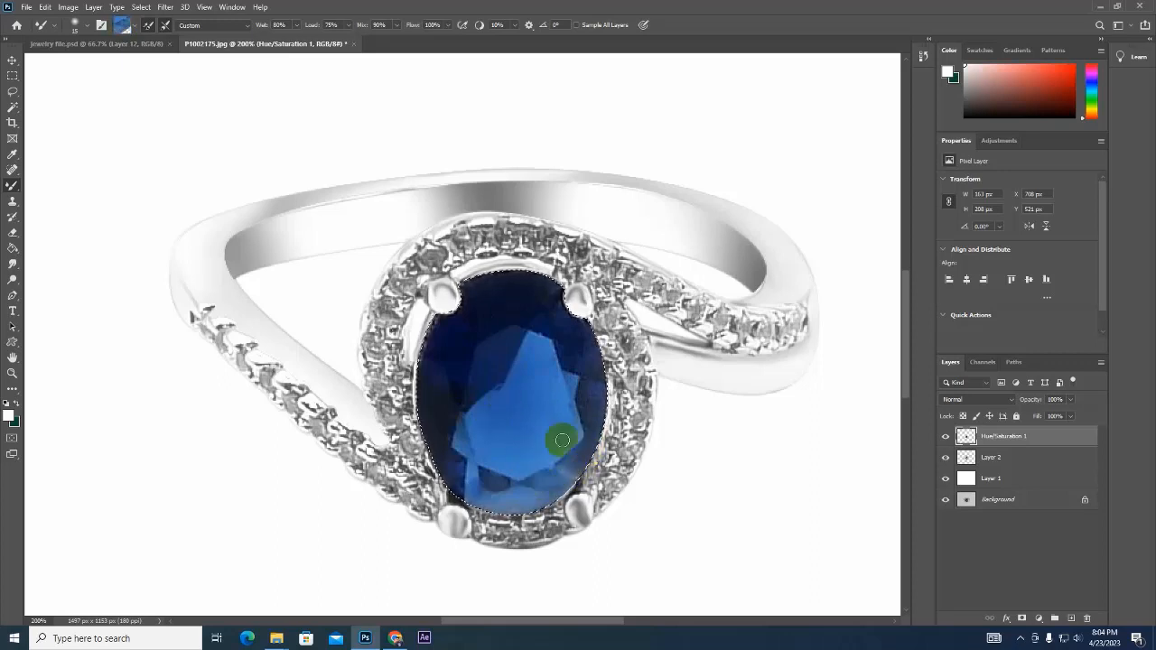
pyautogui.moveTo(586, 406)
pyautogui.mouseDown()
pyautogui.moveTo(589, 354)
pyautogui.moveTo(508, 297)
pyautogui.mouseUp()
pyautogui.hotkey('ctrl', '-')
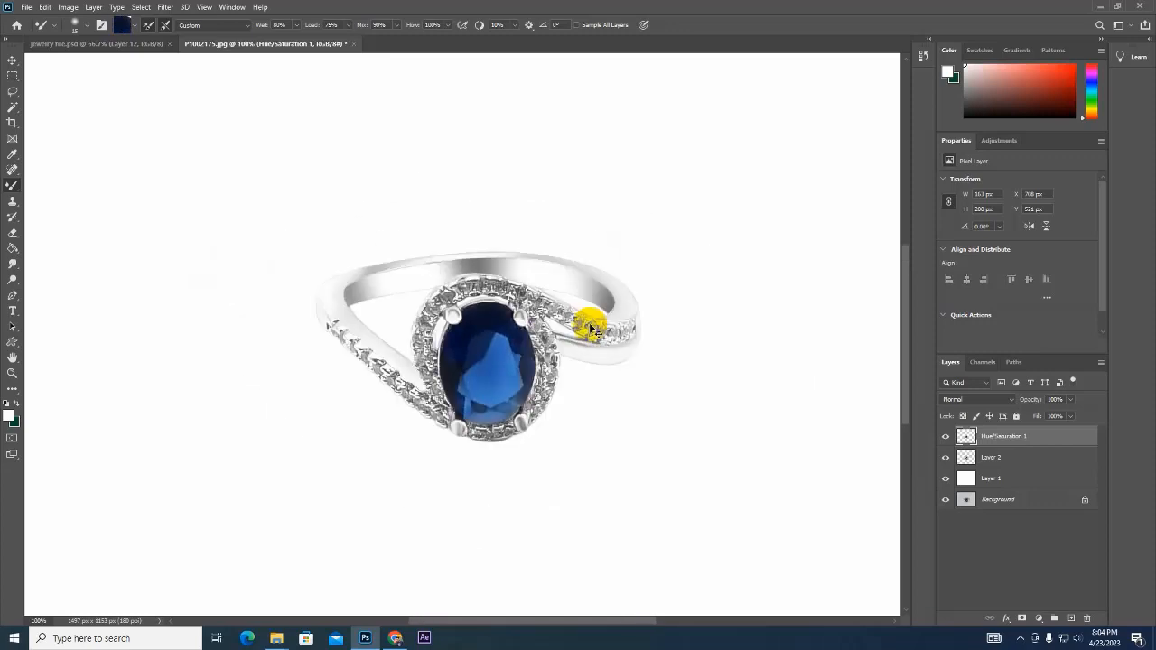
pyautogui.hotkey('ctrl', '-')
pyautogui.hotkey('ctrl', '+')
# Step: Copy the round diamond from jewelry file.psd into the P1002175.jpg ring document as a new layer
pyautogui.click(140, 43)
pyautogui.click(16, 62)
pyautogui.rightClick(575, 446)
pyautogui.click(588, 454)
pyautogui.moveTo(585, 452); pyautogui.dragTo(560, 547)
pyautogui.hotkey('ctrl', '+')
pyautogui.hotkey('ctrl', '+')
# Step: Scale the pasted diamond down to about 34 × 31 px and place it on the halo above the blue stone's upper-left prong
pyautogui.hotkey('ctrl', 't')
pyautogui.moveTo(483, 552); pyautogui.dragTo(493, 309)
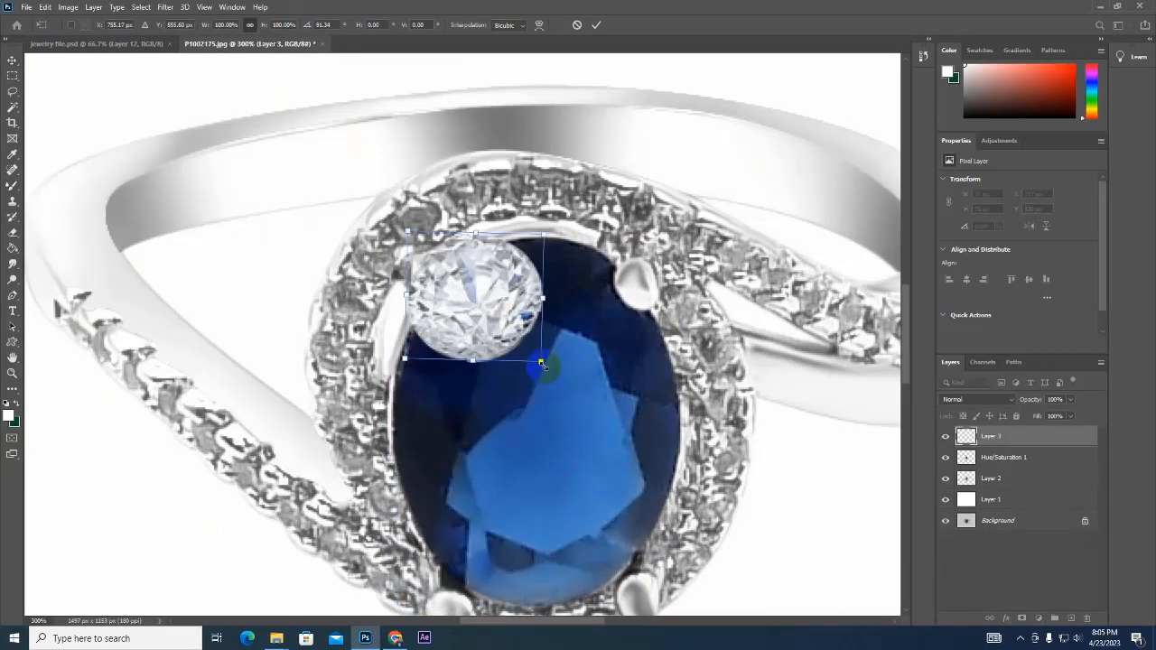
pyautogui.moveTo(542, 363); pyautogui.dragTo(493, 345)
pyautogui.moveTo(481, 298); pyautogui.dragTo(430, 228)
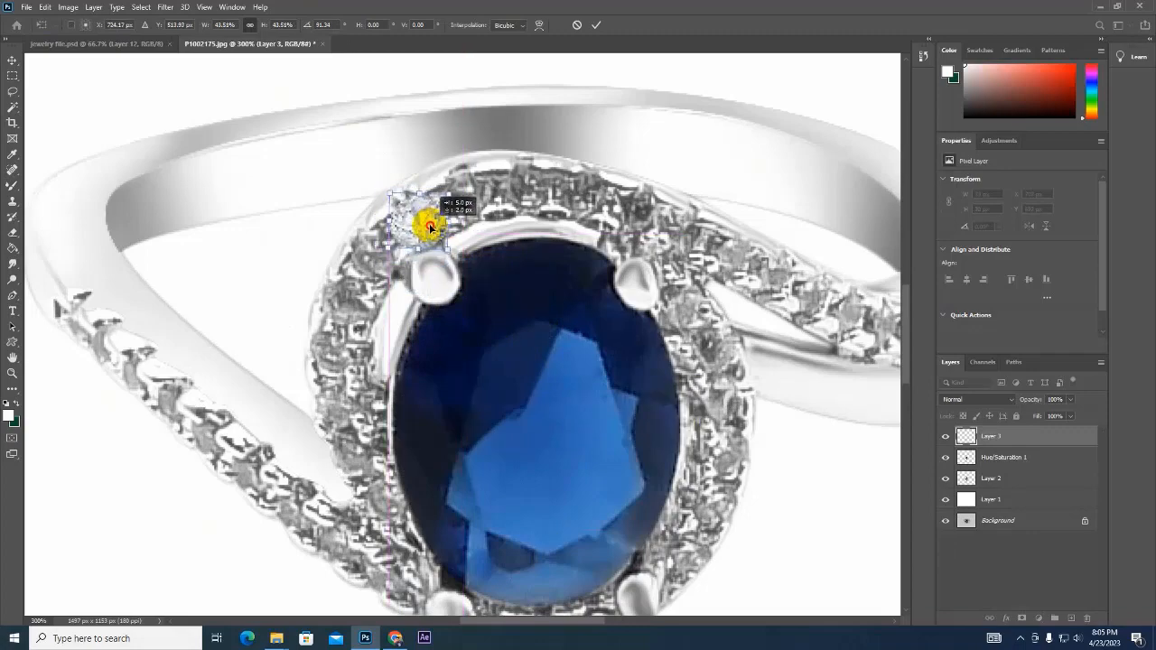
pyautogui.press('Return')
pyautogui.hotkey('ctrl', '-')
pyautogui.hotkey('ctrl', '-')
pyautogui.hotkey('ctrl', '-')
pyautogui.hotkey('ctrl', '+')
pyautogui.hotkey('ctrl', '+')
pyautogui.hotkey('ctrl', '+')
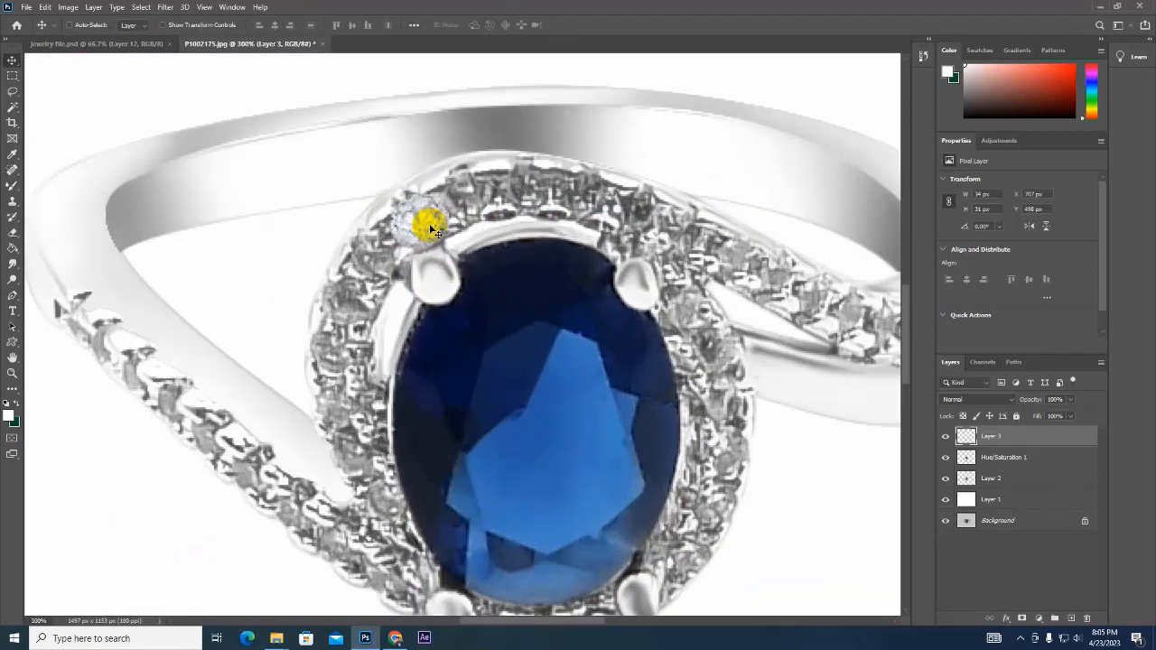
# Step: Add a Hue/Saturation adjustment for the small diamond with saturation +33
pyautogui.click(999, 140)
pyautogui.click(965, 186)
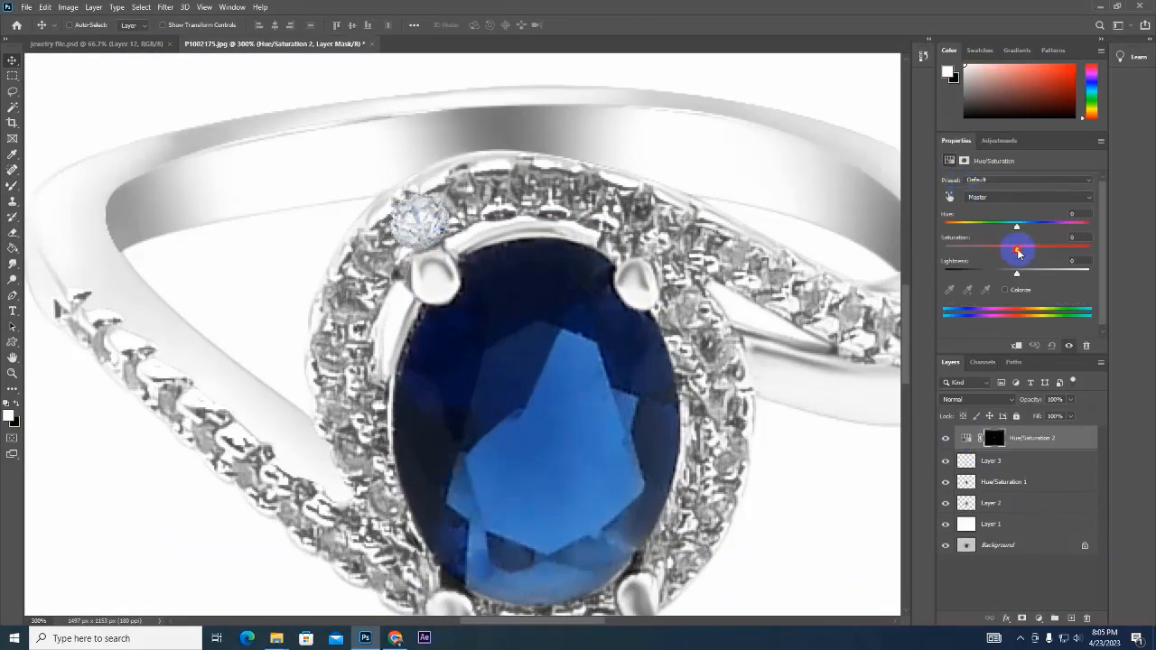
pyautogui.moveTo(1015, 248); pyautogui.dragTo(1040, 252)
pyautogui.moveTo(1017, 271)
pyautogui.mouseDown()
pyautogui.moveTo(1006, 270)
pyautogui.moveTo(1019, 271)
pyautogui.mouseUp()
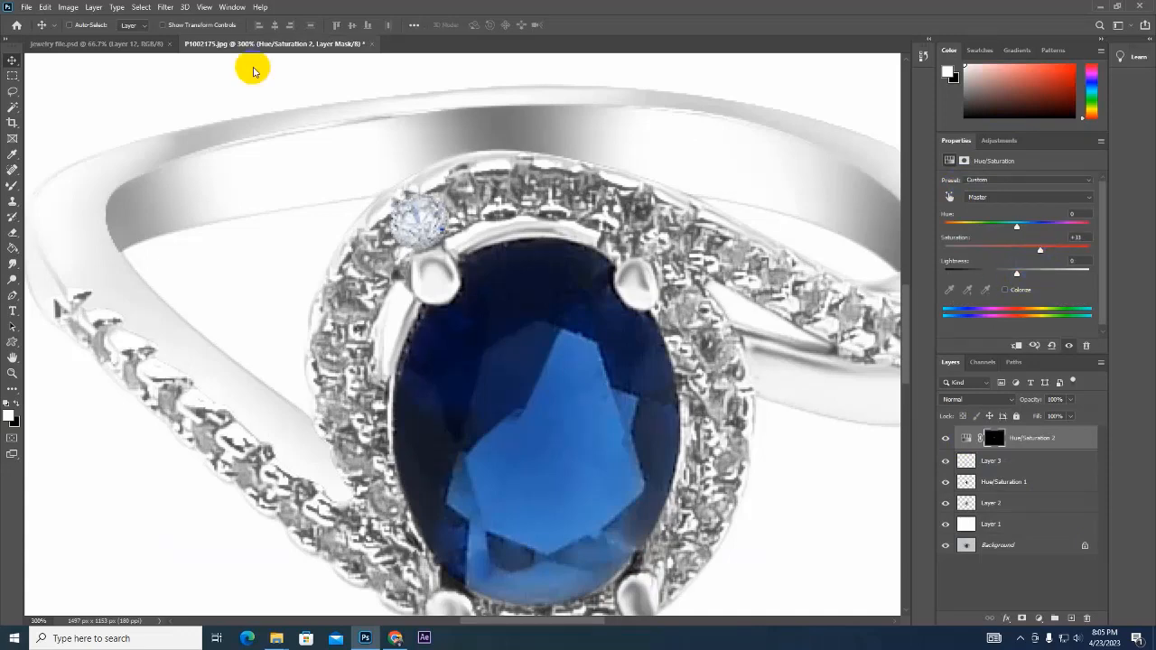
# Step: Apply a sharpening filter, and merge the Hue/Saturation adjustment with the diamond layer
pyautogui.click(166, 7)
pyautogui.moveTo(176, 215)
pyautogui.click(341, 269)
pyautogui.moveTo(533, 190); pyautogui.dragTo(544, 229)
pyautogui.click(641, 128)
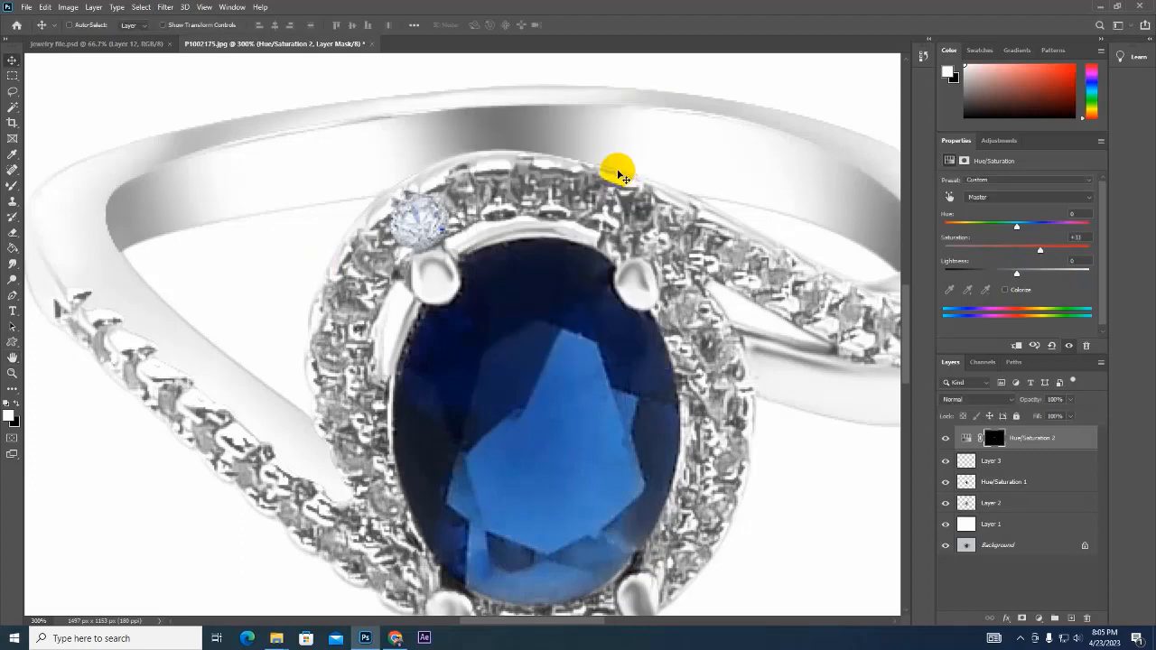
pyautogui.keyDown('shift'); pyautogui.click(994, 461); pyautogui.keyUp('shift')
pyautogui.hotkey('ctrl', 'e')
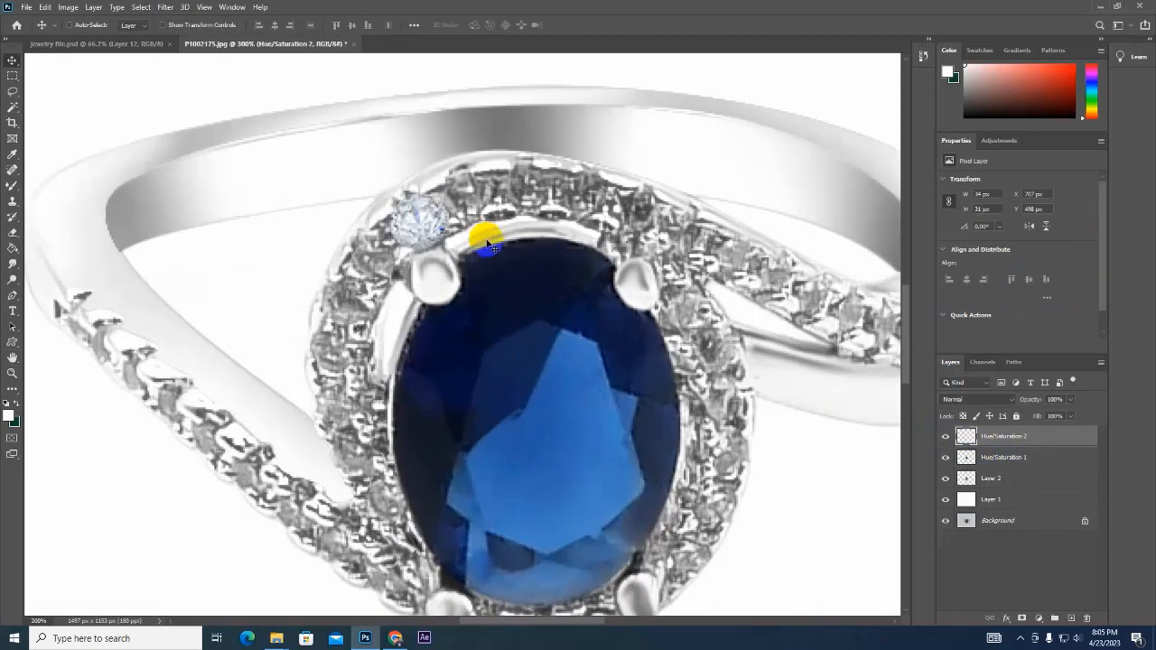
# Step: Try duplicating the diamond along the top of the halo
pyautogui.moveTo(423, 224); pyautogui.dragTo(533, 280)
pyautogui.hotkey('ctrl', 'z')
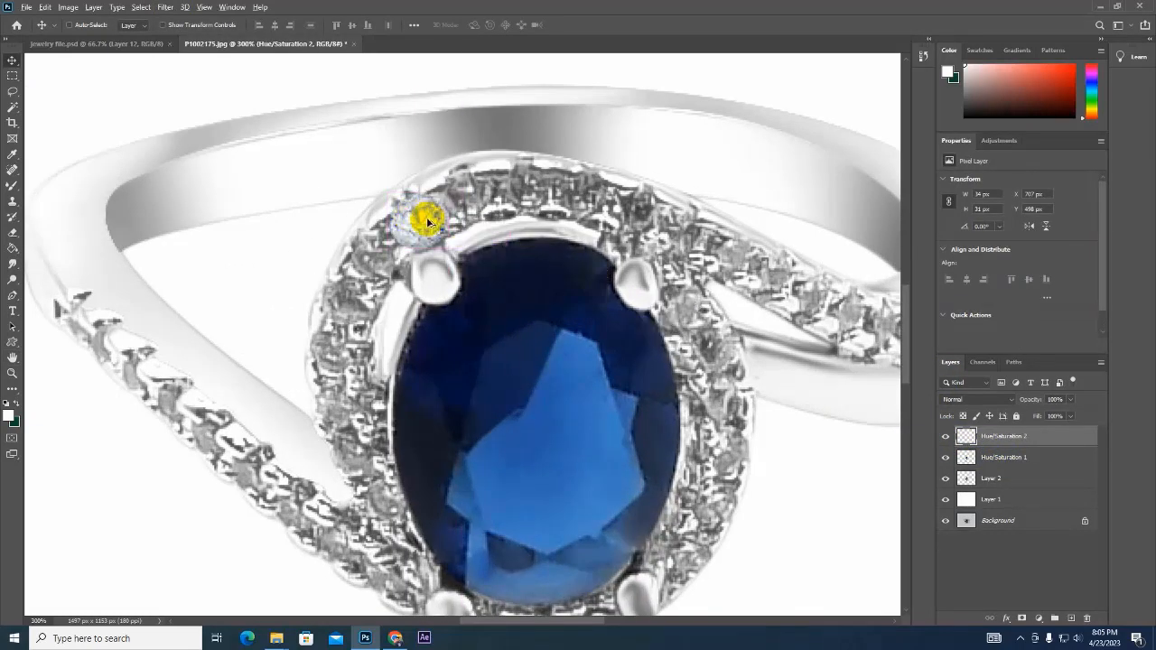
pyautogui.moveTo(428, 222); pyautogui.dragTo(557, 195)
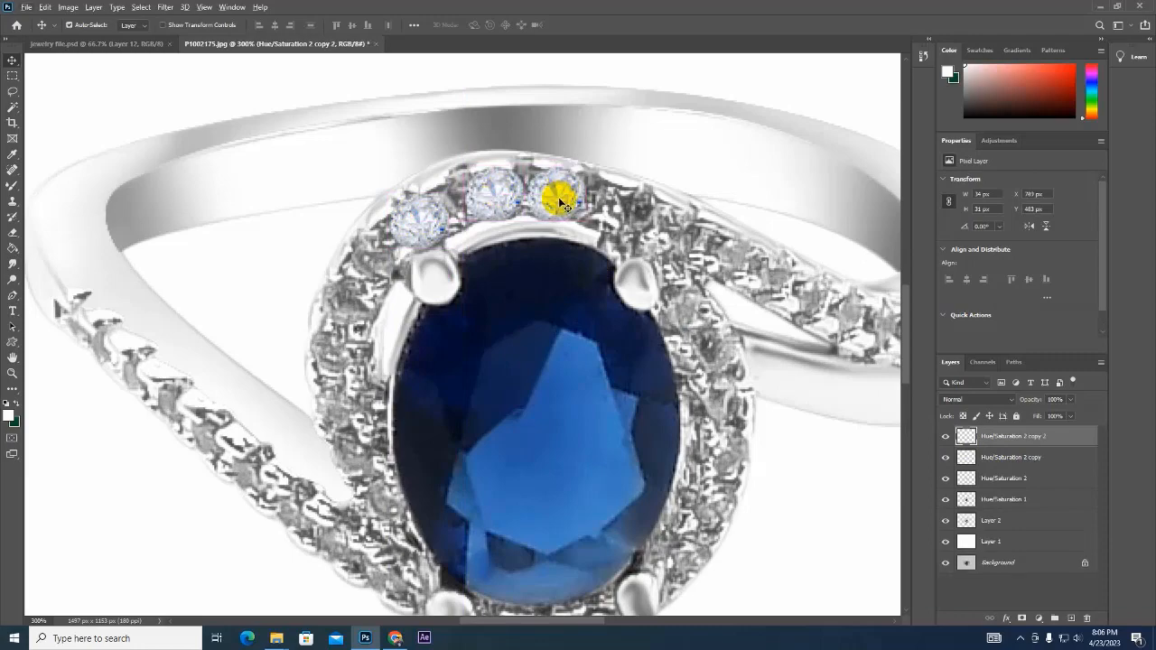
pyautogui.hotkey('ctrl', 'z')
pyautogui.hotkey('ctrl', 'z')
pyautogui.hotkey('ctrl', 'z')
# Step: Delete the placed diamond, and copy the large round white diamond from jewelry file.psd into the P1002175.jpg ring document
pyautogui.keyDown('shift'); pyautogui.click(1007, 462); pyautogui.keyUp('shift')
pyautogui.moveTo(1006, 462); pyautogui.dragTo(1087, 619)
pyautogui.click(149, 44)
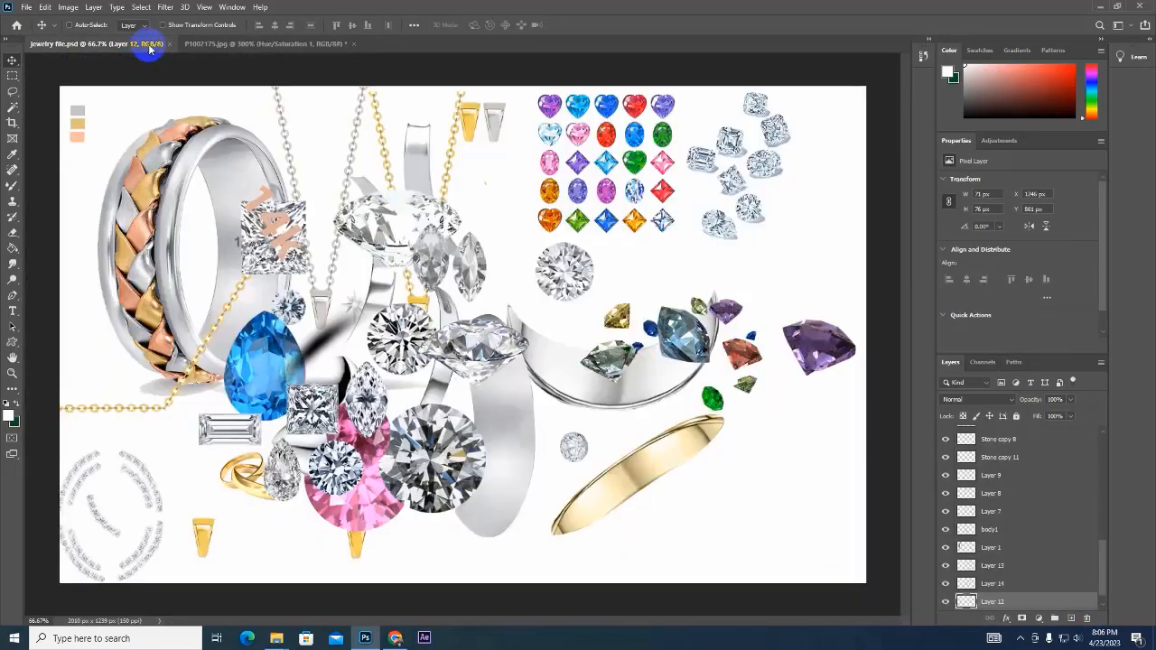
pyautogui.rightClick(561, 263)
pyautogui.click(571, 270)
pyautogui.moveTo(571, 270); pyautogui.dragTo(489, 328)
# Step: Scale the new diamond to about 26 × 29 px and place it on the halo above the upper-left prong
pyautogui.hotkey('ctrl', 't')
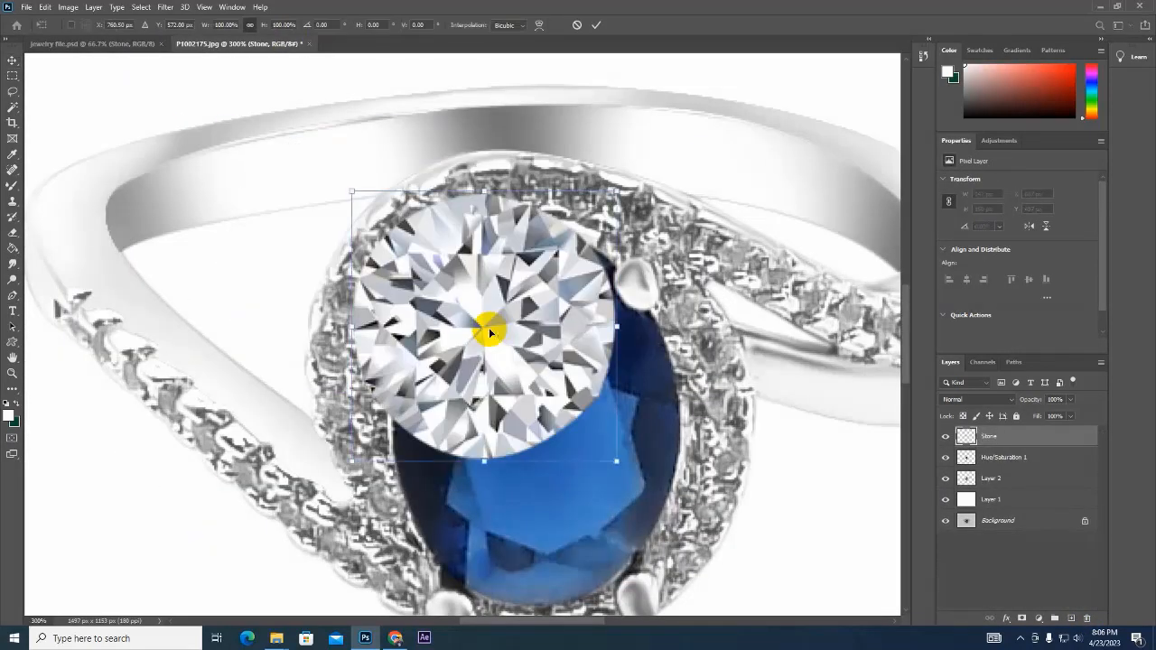
pyautogui.moveTo(607, 457); pyautogui.dragTo(486, 373)
pyautogui.moveTo(496, 333); pyautogui.dragTo(428, 217)
pyautogui.press('Return')
pyautogui.hotkey('ctrl', '-')
pyautogui.hotkey('ctrl', '-')
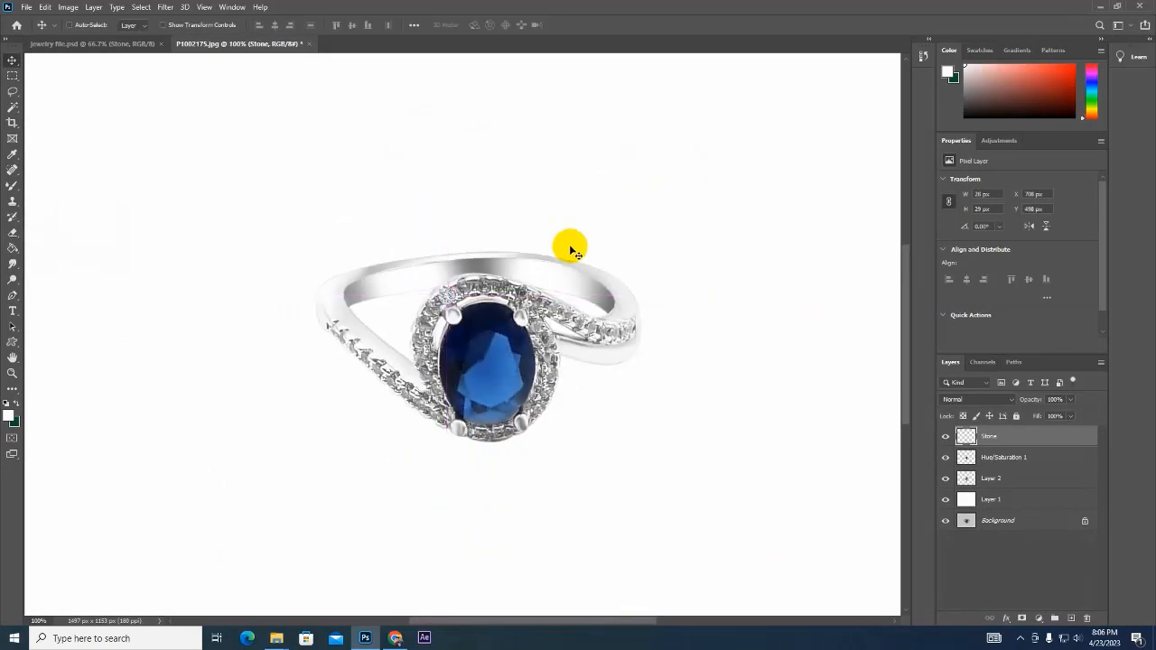
pyautogui.hotkey('ctrl', '+')
pyautogui.hotkey('ctrl', '+')
pyautogui.hotkey('ctrl', '-')
pyautogui.hotkey('ctrl', '-')
pyautogui.moveTo(448, 298)
pyautogui.mouseDown()
pyautogui.moveTo(454, 309)
pyautogui.moveTo(451, 299)
pyautogui.mouseUp()
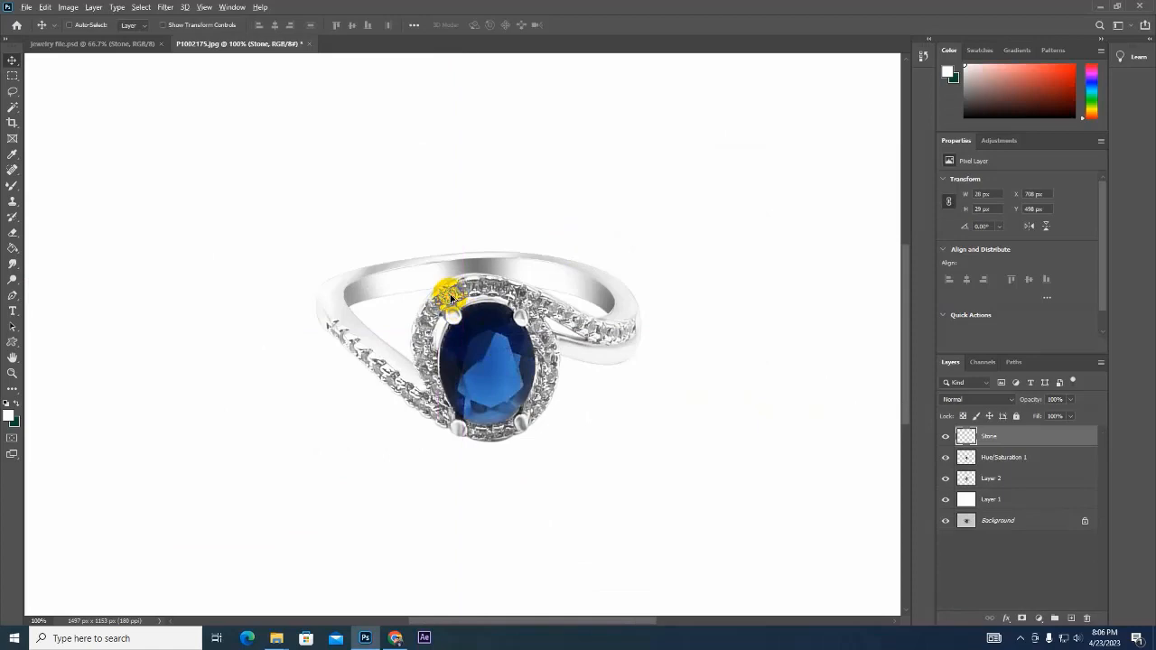
# Step: Duplicate the small diamond repeatedly down the left side of the halo, covering the original stones
pyautogui.hotkey('ctrl', '+')
pyautogui.hotkey('ctrl', '+')
pyautogui.moveTo(369, 326); pyautogui.dragTo(452, 302)
pyautogui.moveTo(453, 303); pyautogui.dragTo(322, 370)
pyautogui.moveTo(321, 370); pyautogui.dragTo(409, 190)
pyautogui.moveTo(409, 191); pyautogui.dragTo(389, 231)
pyautogui.moveTo(379, 233); pyautogui.dragTo(366, 280)
pyautogui.moveTo(365, 280); pyautogui.dragTo(375, 361)
pyautogui.moveTo(376, 359); pyautogui.dragTo(399, 299)
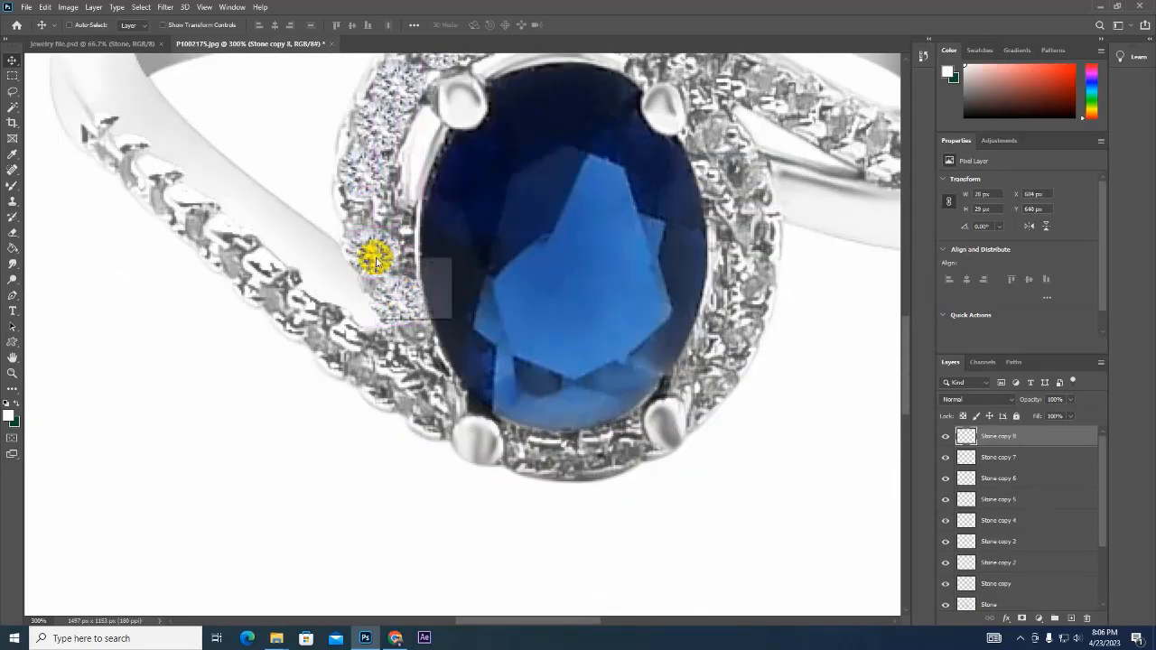
pyautogui.moveTo(373, 259); pyautogui.dragTo(372, 235)
pyautogui.moveTo(398, 298); pyautogui.dragTo(389, 278)
pyautogui.moveTo(389, 280); pyautogui.dragTo(407, 315)
# Step: Place more diamond copies along the ring's left shoulder and around the bottom and right side of the halo
pyautogui.moveTo(410, 318); pyautogui.dragTo(193, 226)
pyautogui.moveTo(191, 230); pyautogui.dragTo(154, 198)
pyautogui.moveTo(153, 198); pyautogui.dragTo(550, 453)
pyautogui.moveTo(550, 453); pyautogui.dragTo(638, 442)
pyautogui.moveTo(650, 445); pyautogui.dragTo(658, 400)
pyautogui.moveTo(661, 400); pyautogui.dragTo(692, 303)
pyautogui.moveTo(692, 305); pyautogui.dragTo(686, 212)
# Step: Cover the halo's upper-right stones and the ring's right shoulder with diamond copies
pyautogui.moveTo(685, 211); pyautogui.dragTo(661, 257)
pyautogui.moveTo(659, 258); pyautogui.dragTo(639, 230)
pyautogui.moveTo(639, 229); pyautogui.dragTo(672, 179)
pyautogui.moveTo(672, 179); pyautogui.dragTo(723, 201)
pyautogui.moveTo(722, 201); pyautogui.dragTo(807, 233)
pyautogui.moveTo(850, 233); pyautogui.dragTo(609, 229)
# Step: Fill the remaining gaps at the top and bottom of the halo with diamond copies
pyautogui.moveTo(609, 230); pyautogui.dragTo(312, 152)
pyautogui.moveTo(313, 183); pyautogui.dragTo(555, 206)
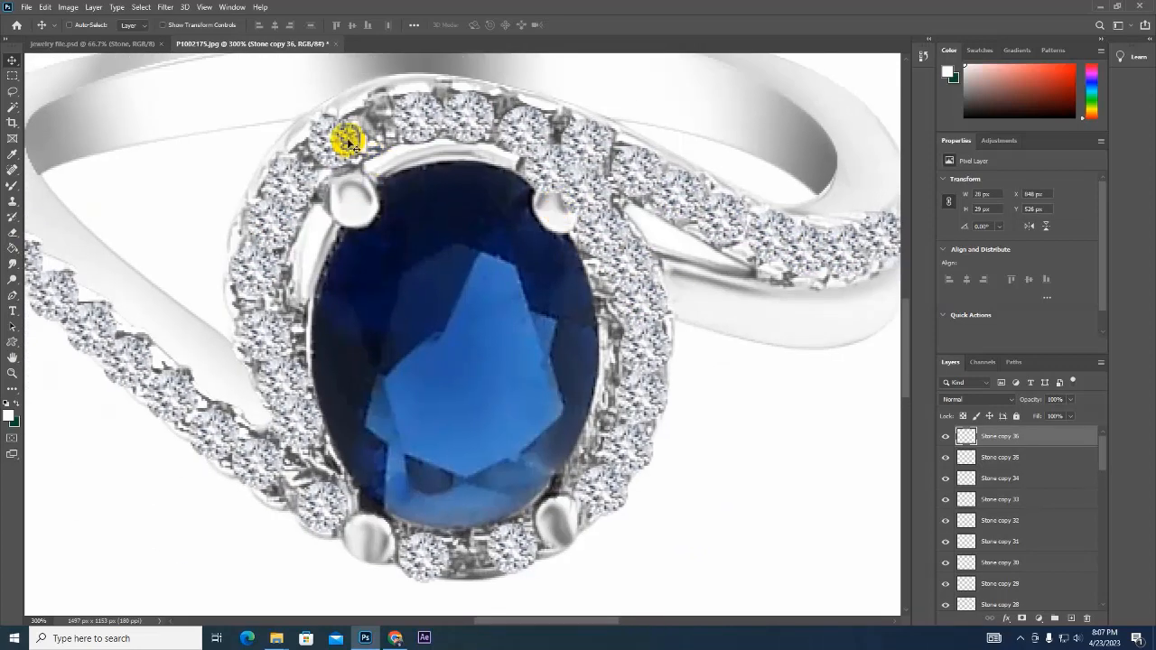
pyautogui.moveTo(331, 139); pyautogui.dragTo(385, 129)
pyautogui.moveTo(369, 244); pyautogui.dragTo(385, 165)
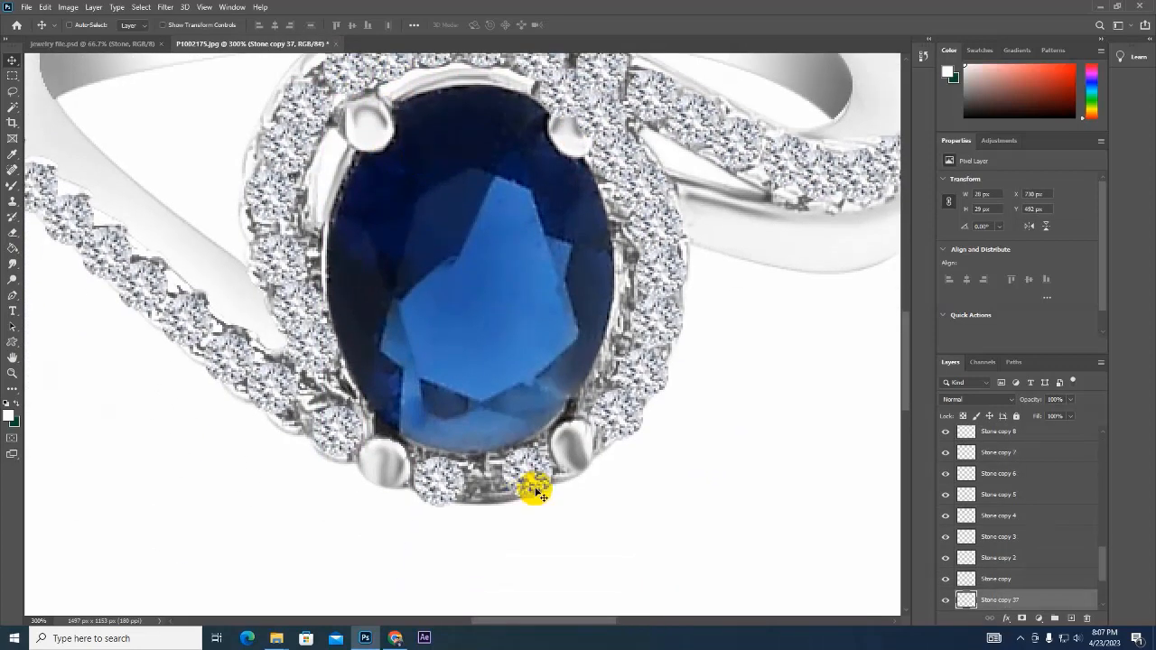
pyautogui.moveTo(534, 478); pyautogui.dragTo(490, 486)
# Step: Merge all the Stone copy layers into one layer and hide it with a black layer mask
pyautogui.scroll(5, 985, 449)
pyautogui.click(999, 442)
pyautogui.moveTo(1104, 457); pyautogui.dragTo(1130, 583)
pyautogui.keyDown('shift'); pyautogui.click(1057, 517); pyautogui.keyUp('shift')
pyautogui.hotkey('ctrl', 'e')
pyautogui.keyDown('alt'); pyautogui.click(1022, 619); pyautogui.keyUp('alt')
# Step: Paint white on the mask with a small Brush to reveal the diamonds inside the left shoulder's settings
pyautogui.rightClick(13, 233)
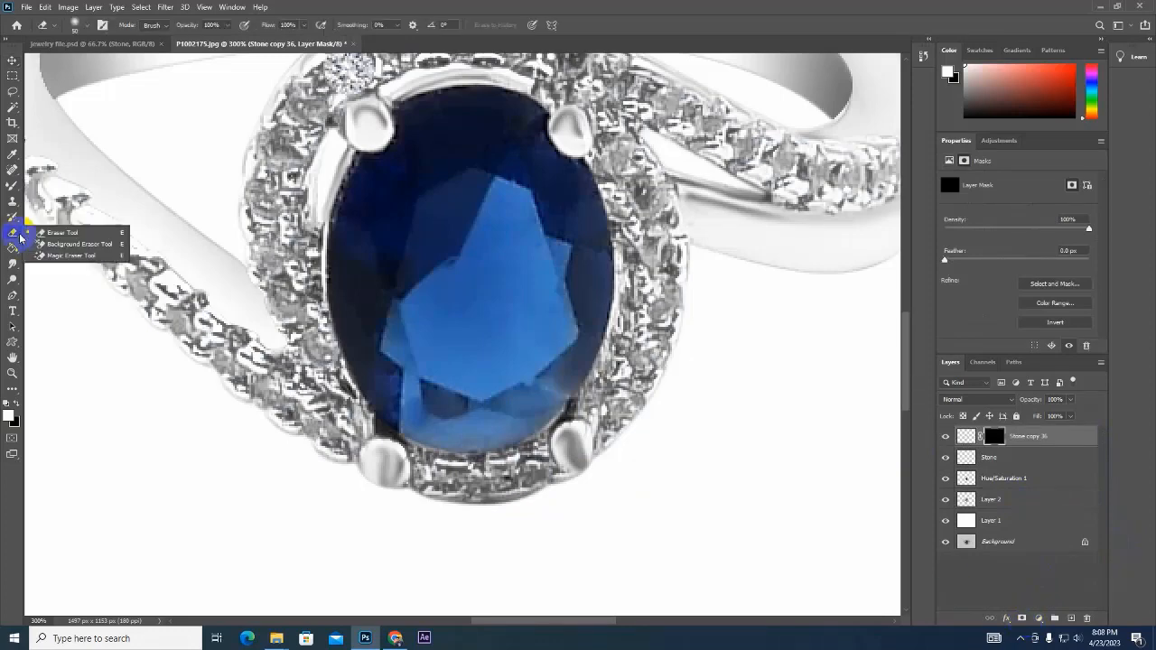
pyautogui.rightClick(13, 187)
pyautogui.click(61, 185)
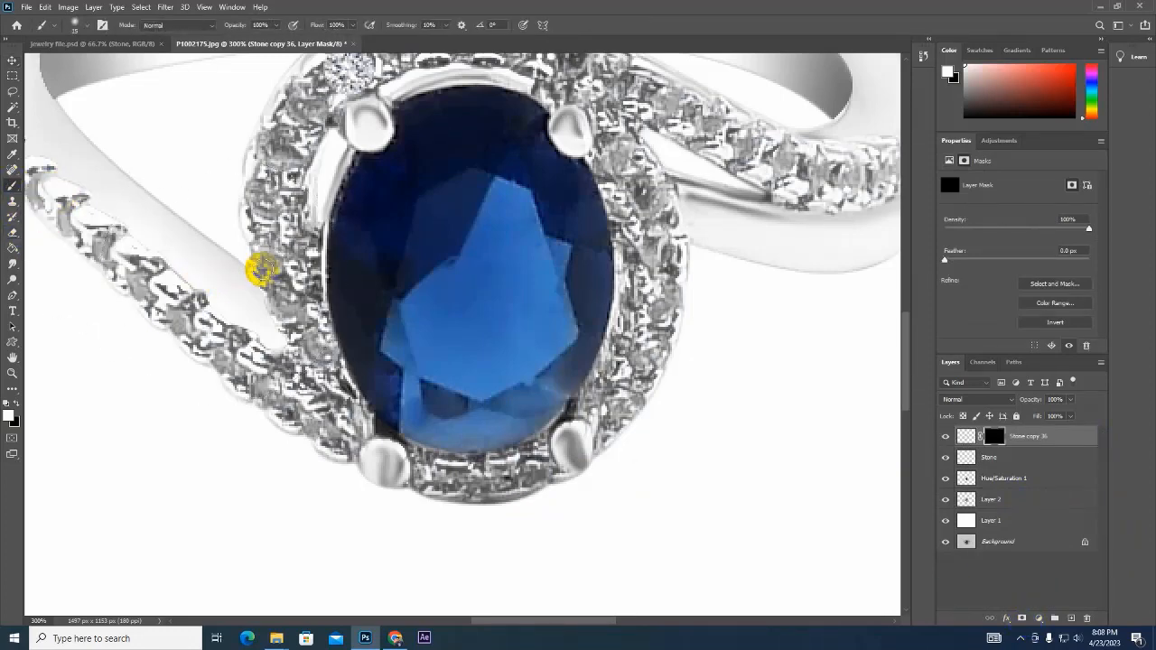
pyautogui.moveTo(156, 261)
pyautogui.mouseDown()
pyautogui.moveTo(284, 258)
pyautogui.moveTo(215, 204)
pyautogui.moveTo(182, 152)
pyautogui.mouseUp()
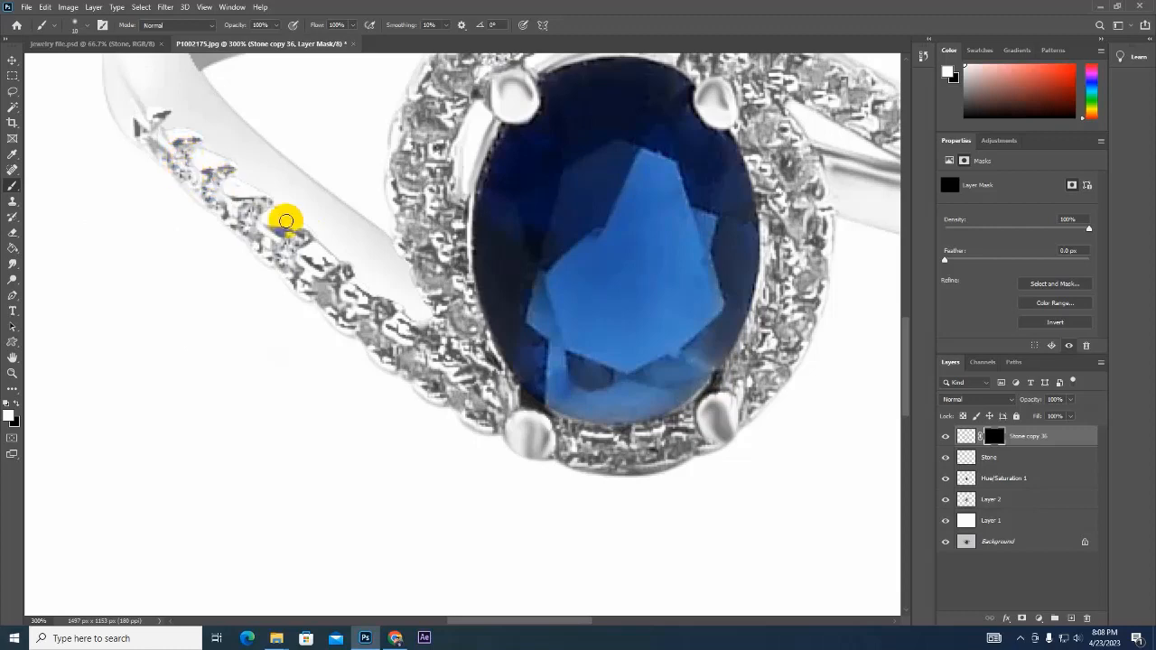
pyautogui.moveTo(286, 221); pyautogui.dragTo(219, 167)
pyautogui.moveTo(264, 222); pyautogui.dragTo(254, 239)
pyautogui.moveTo(302, 273); pyautogui.dragTo(335, 298)
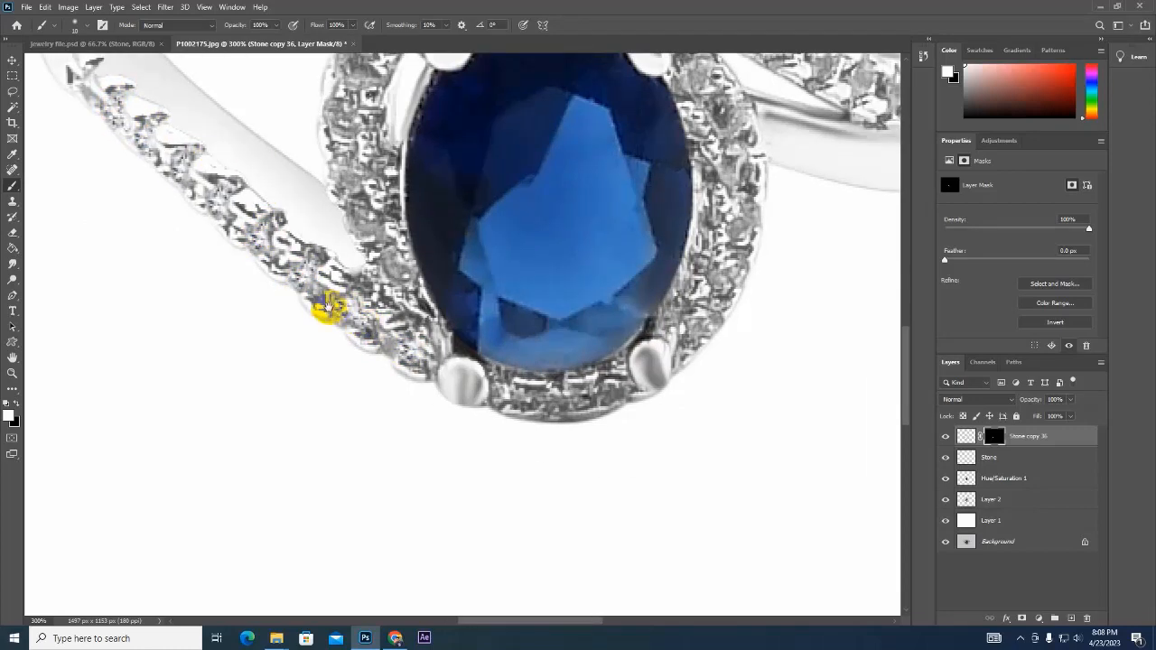
pyautogui.moveTo(327, 307); pyautogui.dragTo(319, 318)
pyautogui.moveTo(322, 318)
pyautogui.mouseDown()
pyautogui.moveTo(302, 287)
pyautogui.moveTo(314, 265)
pyautogui.mouseUp()
pyautogui.moveTo(374, 305); pyautogui.dragTo(356, 256)
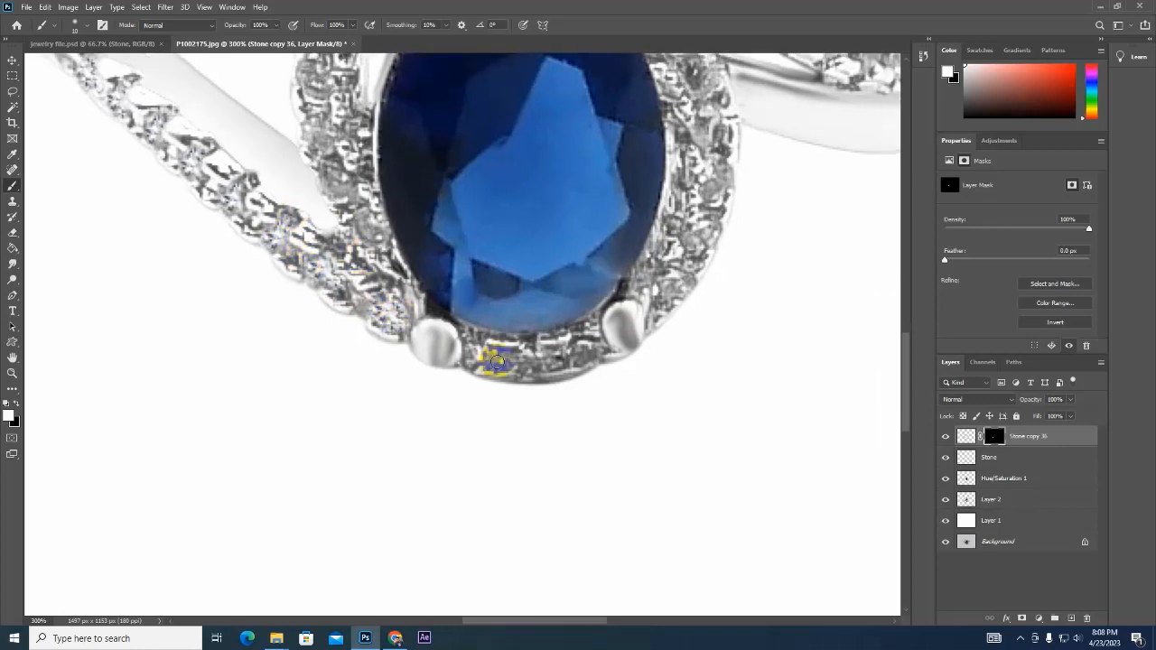
# Step: Reveal the diamonds around the halo by painting white on the mask over each stone setting
pyautogui.moveTo(583, 350); pyautogui.dragTo(592, 347)
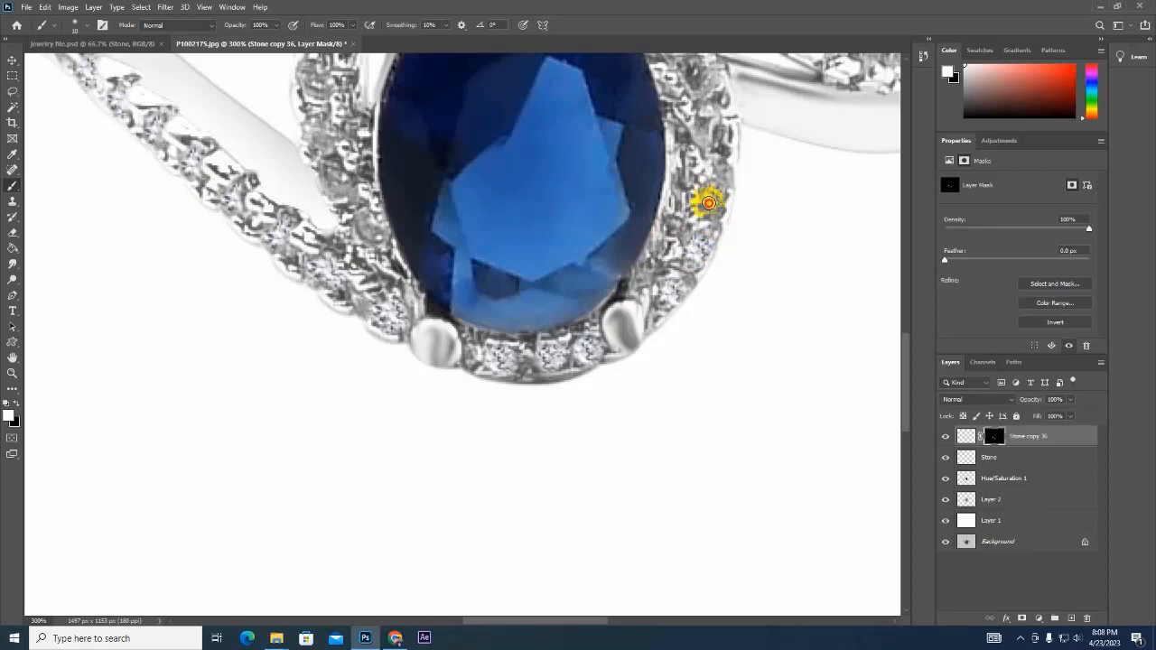
pyautogui.scroll(3, 709, 204)
pyautogui.scroll(3, 621, 295)
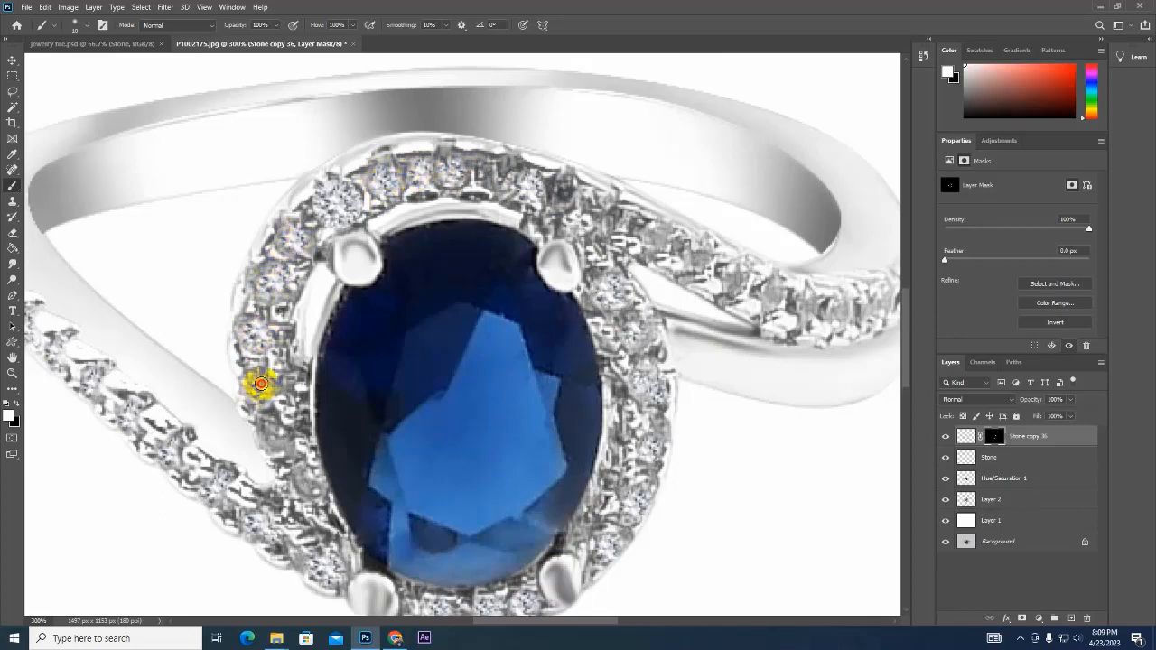
pyautogui.moveTo(645, 440); pyautogui.dragTo(579, 401)
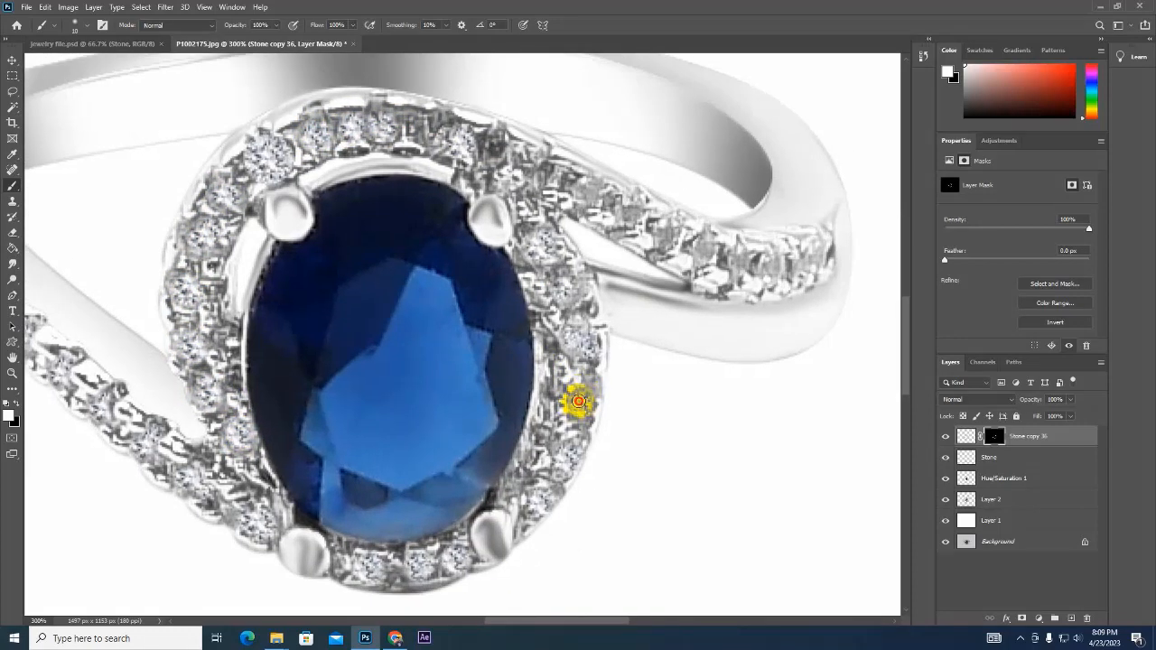
# Step: Paint white on the mask to reveal the diamonds along the ring's right shoulder
pyautogui.moveTo(788, 287)
pyautogui.mouseDown()
pyautogui.moveTo(651, 367)
pyautogui.moveTo(632, 333)
pyautogui.moveTo(663, 338)
pyautogui.mouseUp()
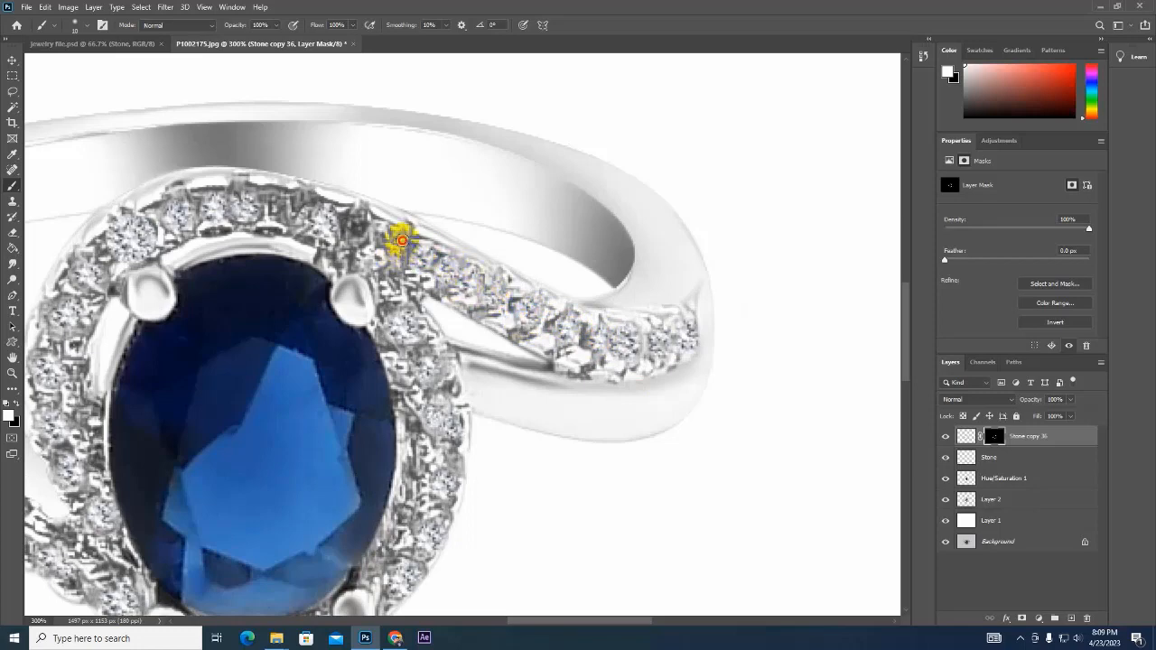
pyautogui.scroll(-5, 286, 212)
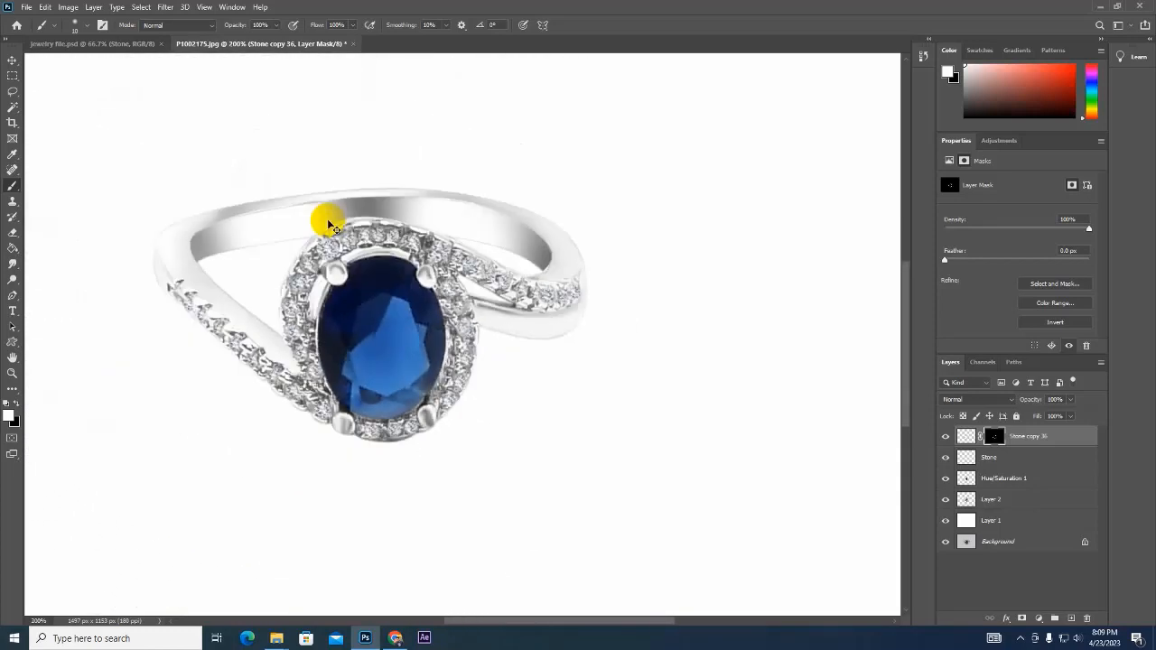
pyautogui.scroll(1, 328, 223)
pyautogui.scroll(-1, 328, 222)
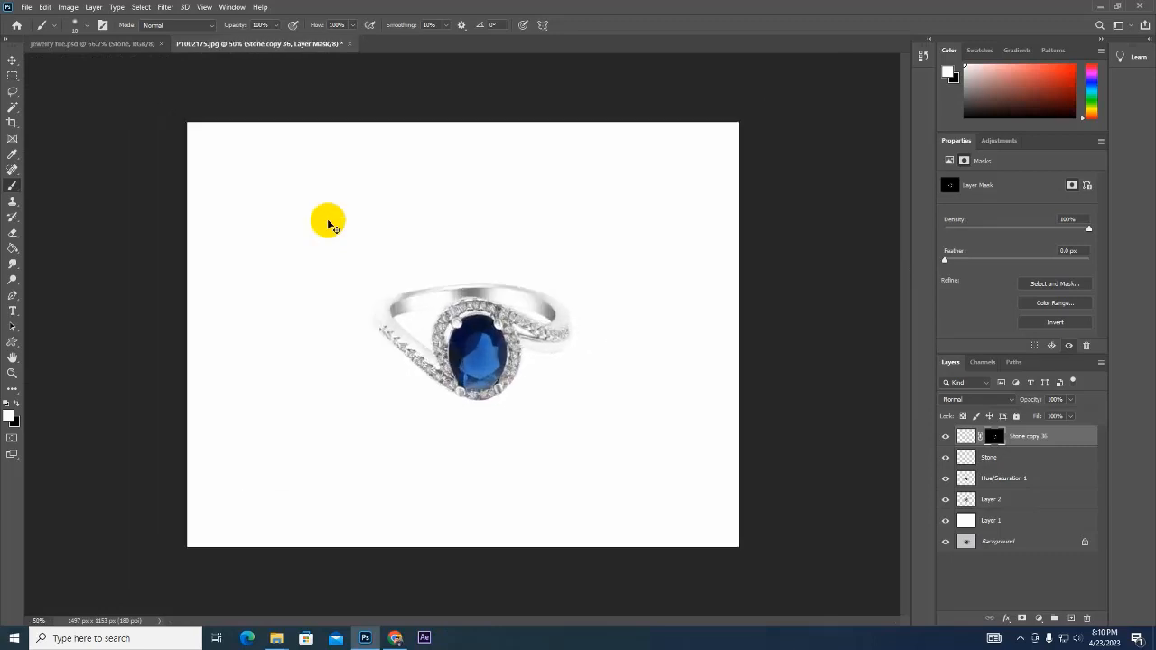
# Step: Group the ring layers, and flip a duplicate of the group vertically below the ring as a reflection
pyautogui.keyDown('shift'); pyautogui.click(1017, 498); pyautogui.keyUp('shift')
pyautogui.click(1055, 619)
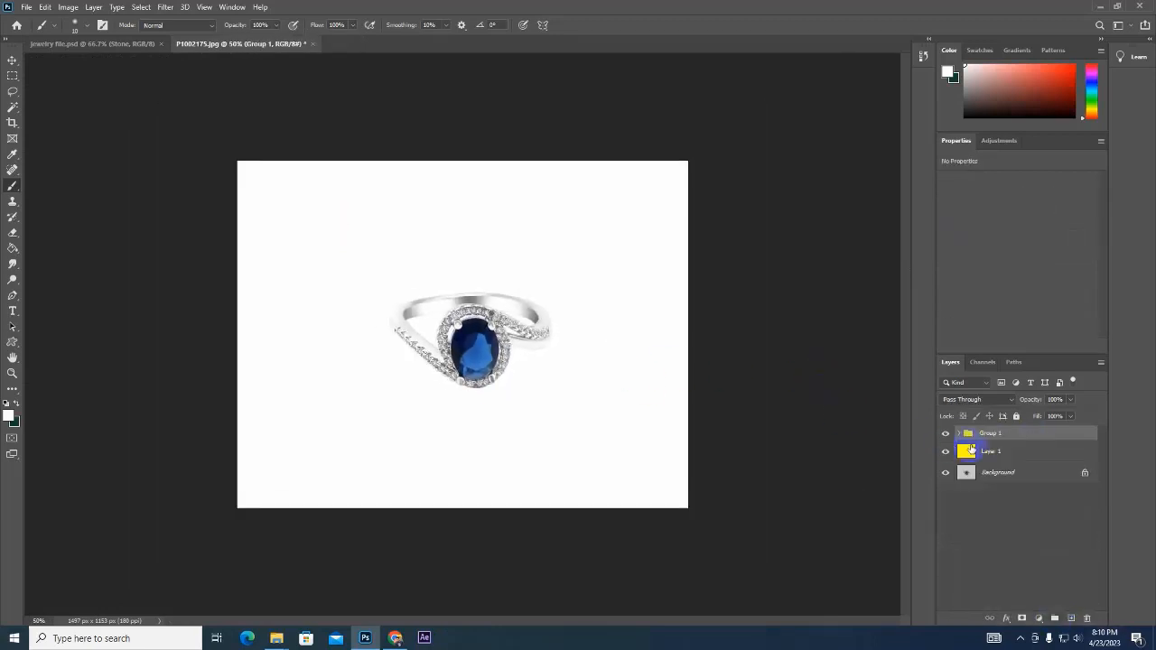
pyautogui.hotkey('ctrl', 'j')
pyautogui.hotkey('ctrl', 't')
pyautogui.moveTo(471, 293); pyautogui.dragTo(488, 468)
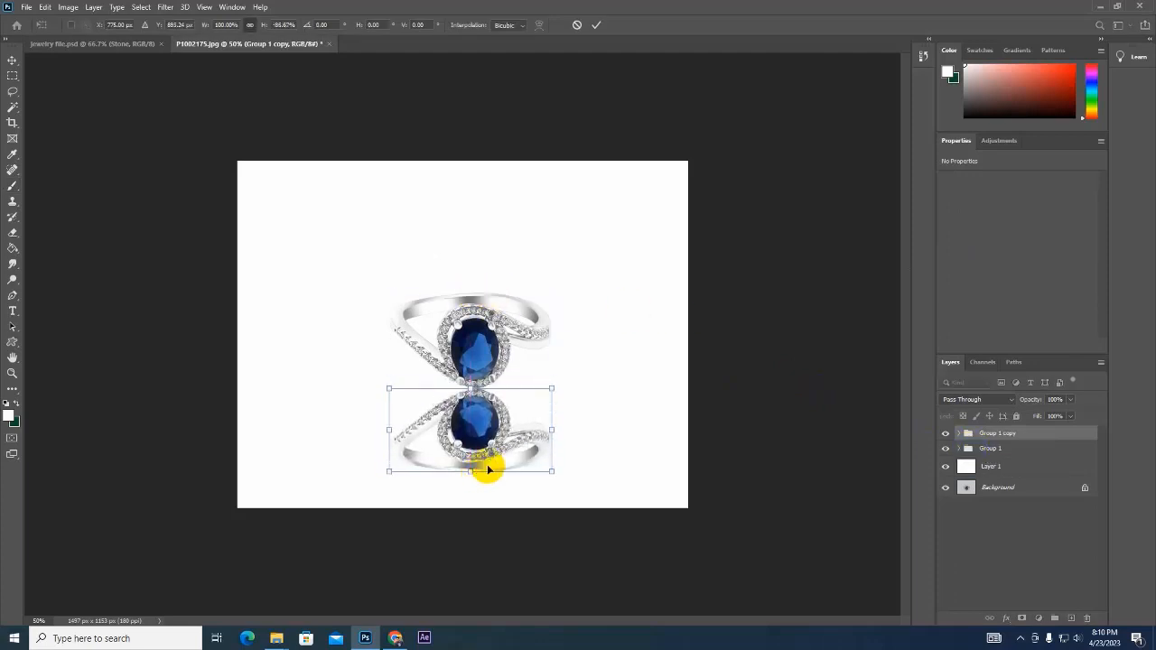
pyautogui.press('Return')
# Step: Lower the reflection's opacity to 30%, and fade its lower part with a large soft white Brush on a new layer
pyautogui.click(1071, 400)
pyautogui.moveTo(1072, 411); pyautogui.dragTo(1034, 420)
pyautogui.click(1073, 618)
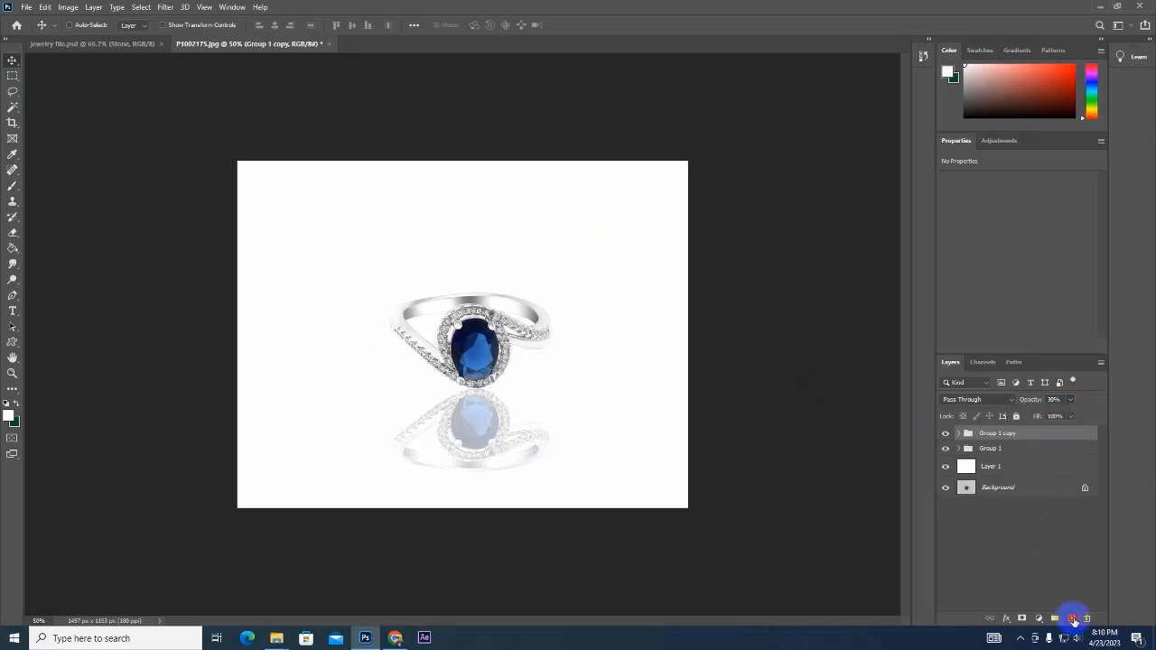
pyautogui.rightClick(13, 185)
pyautogui.click(40, 184)
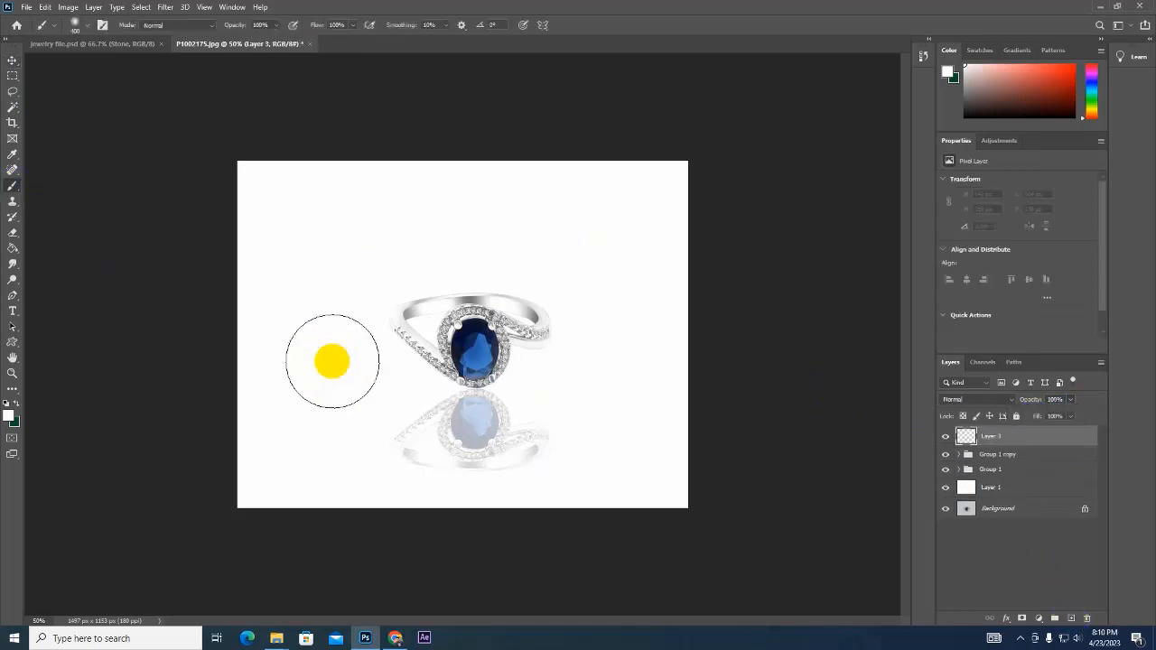
pyautogui.moveTo(374, 483)
pyautogui.mouseDown()
pyautogui.moveTo(480, 495)
pyautogui.moveTo(377, 467)
pyautogui.moveTo(497, 482)
pyautogui.moveTo(392, 458)
pyautogui.moveTo(612, 486)
pyautogui.moveTo(346, 489)
pyautogui.mouseUp()
# Step: Group the ring, reflection and fade layers, and move the group to the right half of the canvas
pyautogui.keyDown('shift'); pyautogui.click(1006, 470); pyautogui.keyUp('shift')
pyautogui.moveTo(1006, 470)
pyautogui.mouseDown()
pyautogui.moveTo(1054, 567)
pyautogui.moveTo(1055, 618)
pyautogui.mouseUp()
pyautogui.press('v')
pyautogui.moveTo(466, 337); pyautogui.dragTo(573, 336)
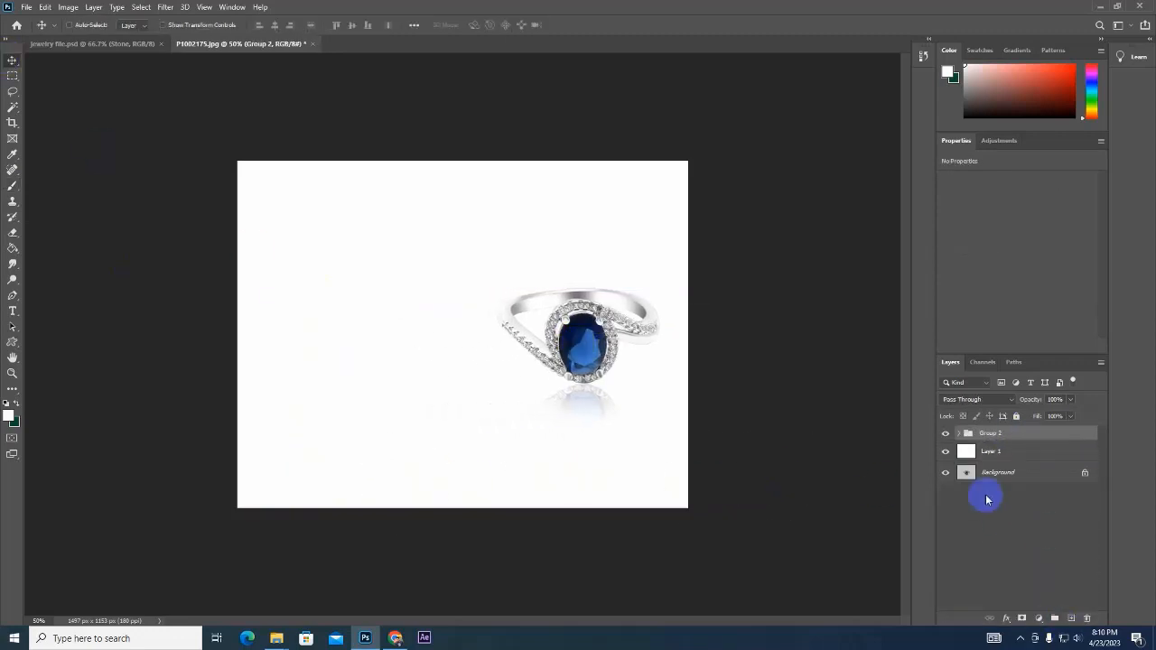
# Step: Hide the white Layer 1, and shift a duplicate of the Background left so the original ring sits beside the retouched one
pyautogui.click(945, 451)
pyautogui.click(978, 479)
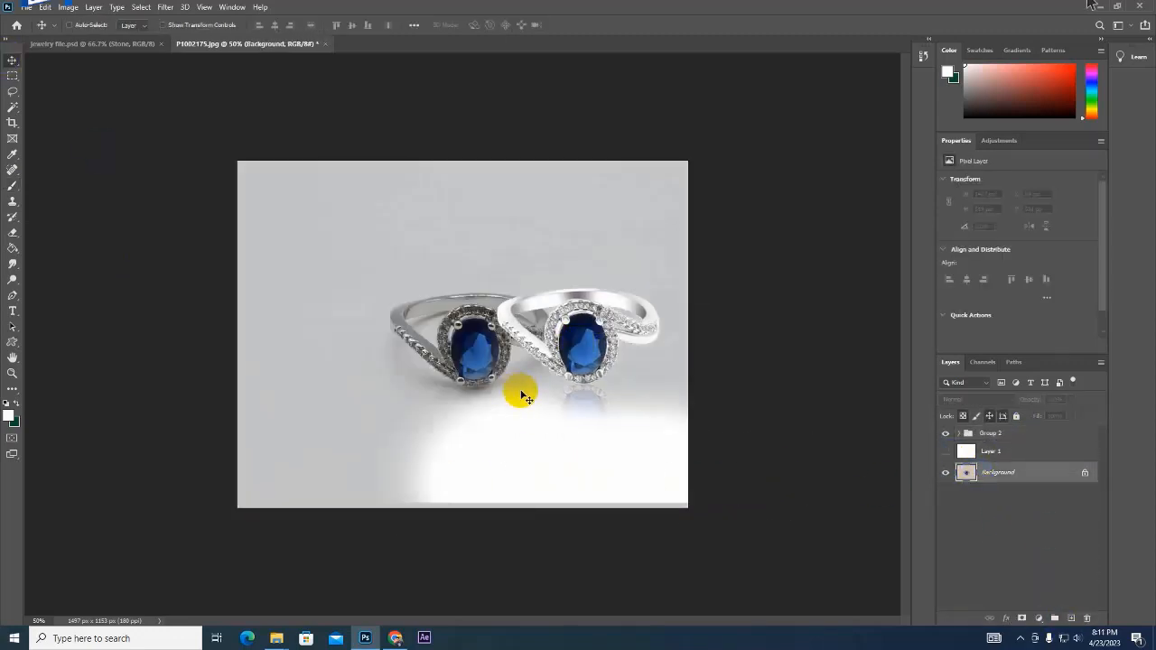
pyautogui.hotkey('ctrl', 'j')
pyautogui.moveTo(516, 392); pyautogui.dragTo(405, 361)
pyautogui.click(946, 452)
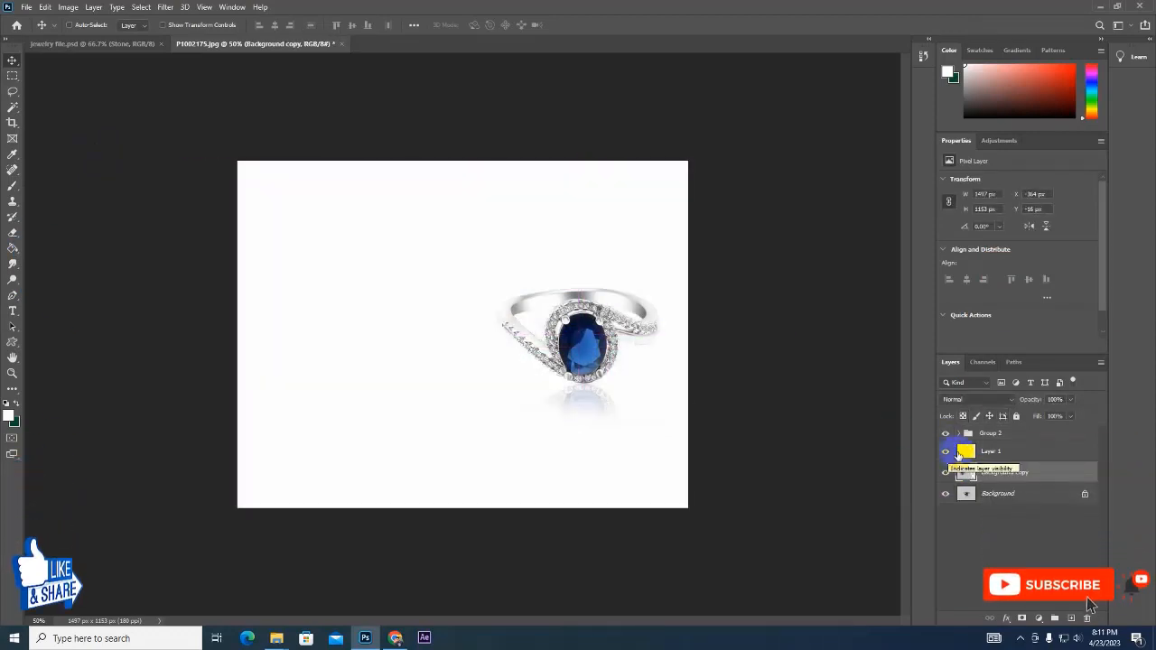
pyautogui.click(977, 453)
pyautogui.click(946, 452)
# Step: Draw a white rectangle without stroke, about 758 × 1197 px, over the right half of the canvas behind the retouched ring
pyautogui.rightClick(12, 343)
pyautogui.click(40, 340)
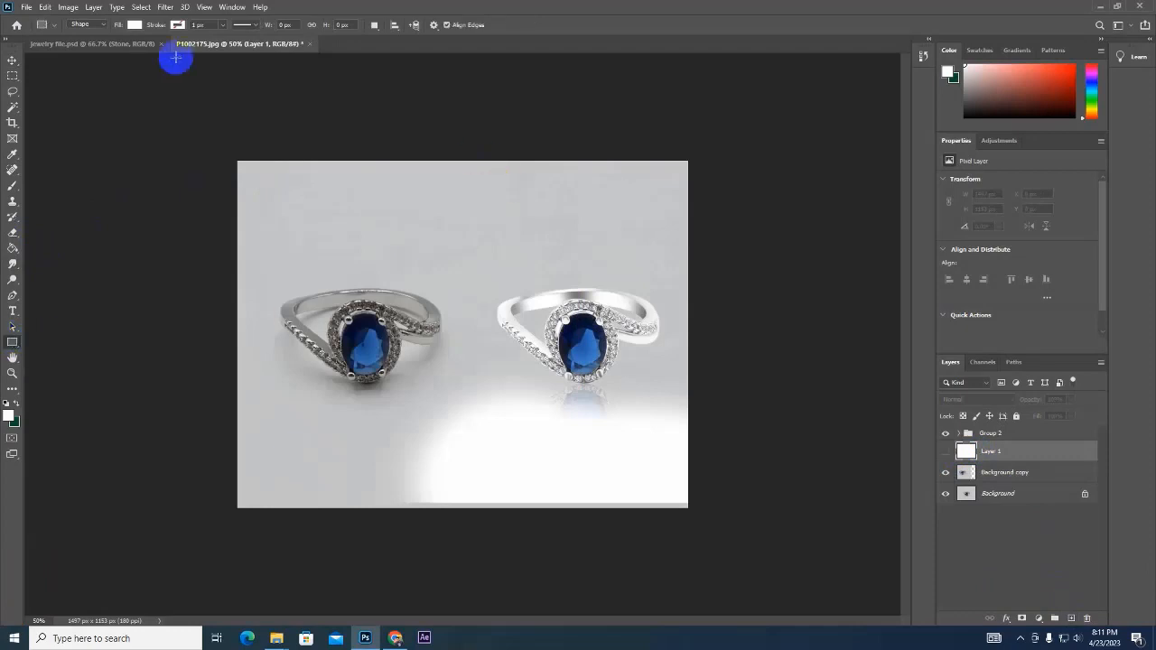
pyautogui.click(137, 25)
pyautogui.click(60, 89)
pyautogui.click(137, 25)
pyautogui.moveTo(463, 152); pyautogui.dragTo(693, 512)
pyautogui.click(12, 60)
pyautogui.hotkey('ctrl', '+')
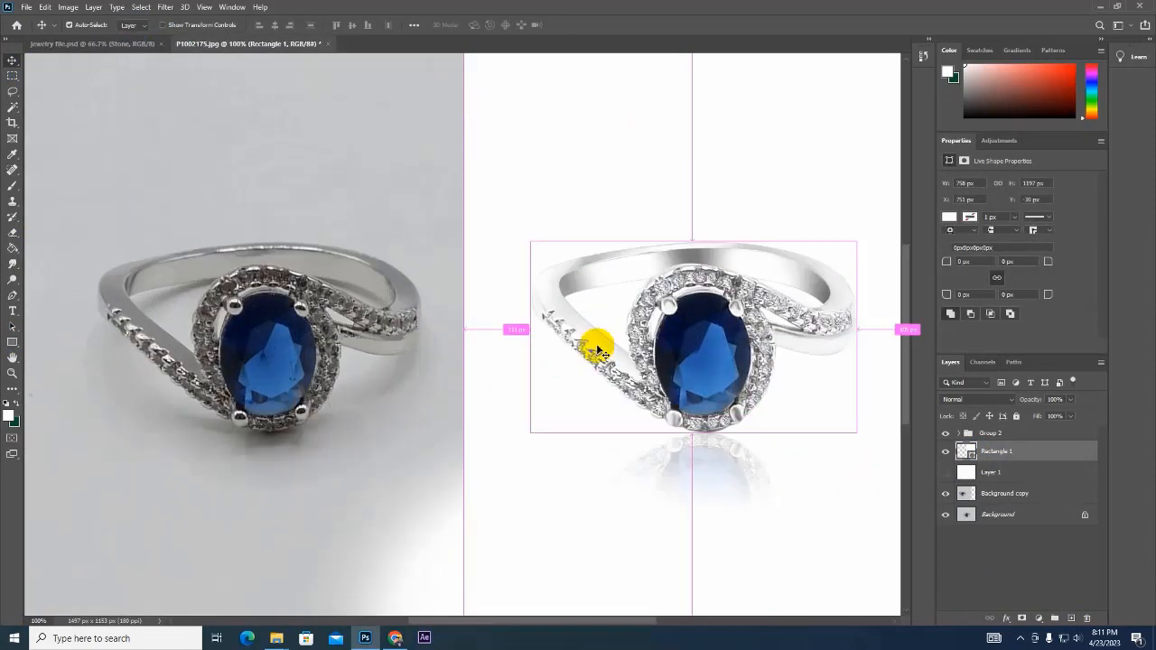
pyautogui.hotkey('ctrl', '-')
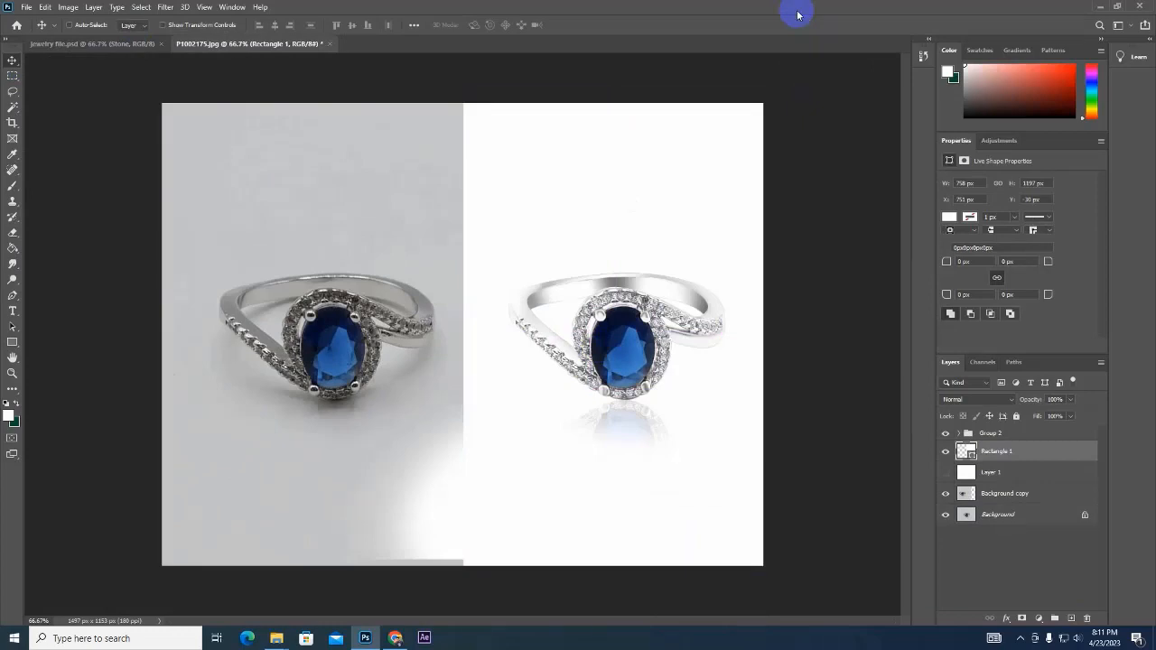
# Step: Save the comparison as a JPEG copy named 6565 at quality 12, and close the document
pyautogui.click(27, 8)
pyautogui.click(56, 152)
pyautogui.click(190, 278)
pyautogui.click(172, 373)
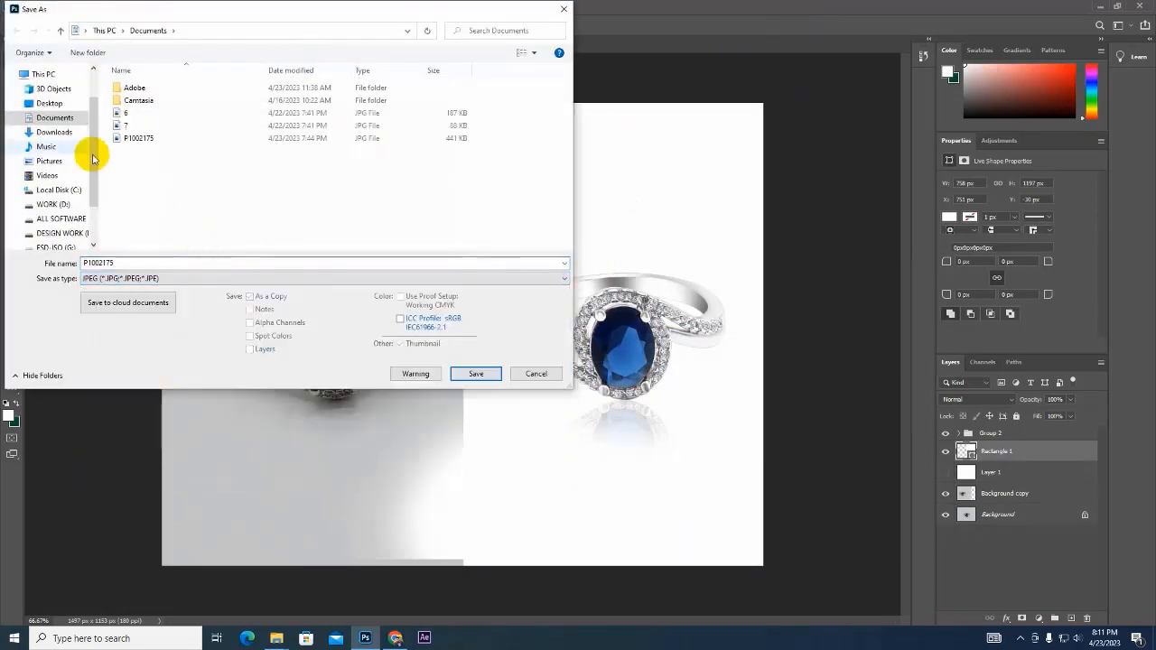
pyautogui.click(156, 264)
pyautogui.write('6565')
pyautogui.click(471, 374)
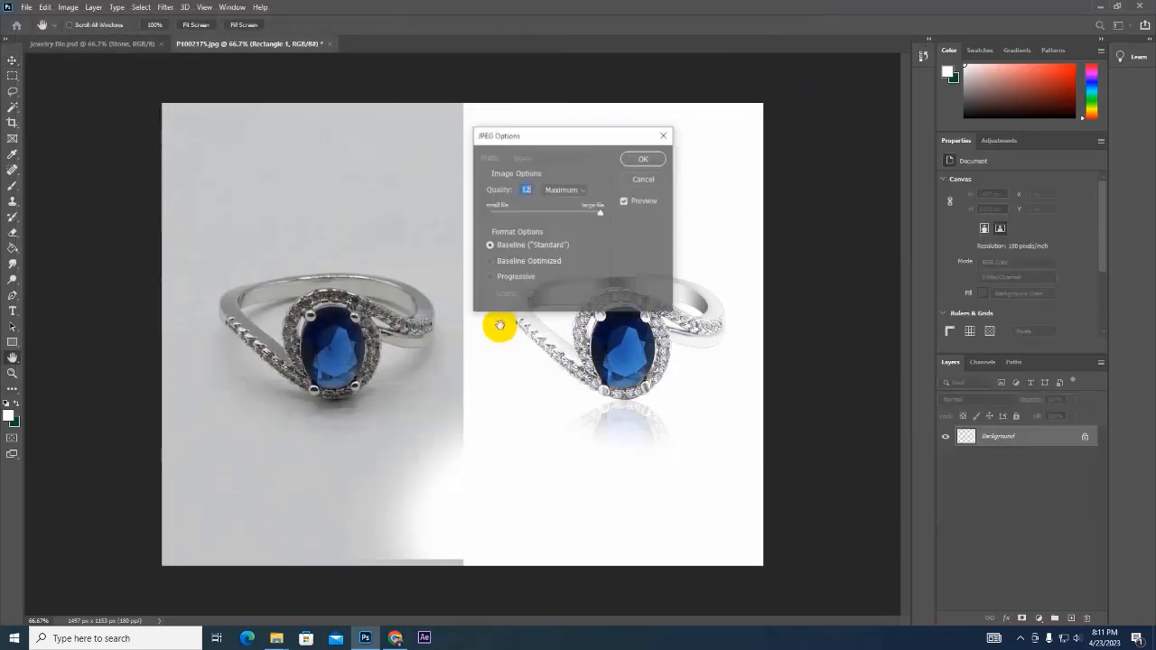
pyautogui.click(639, 160)
pyautogui.click(330, 44)
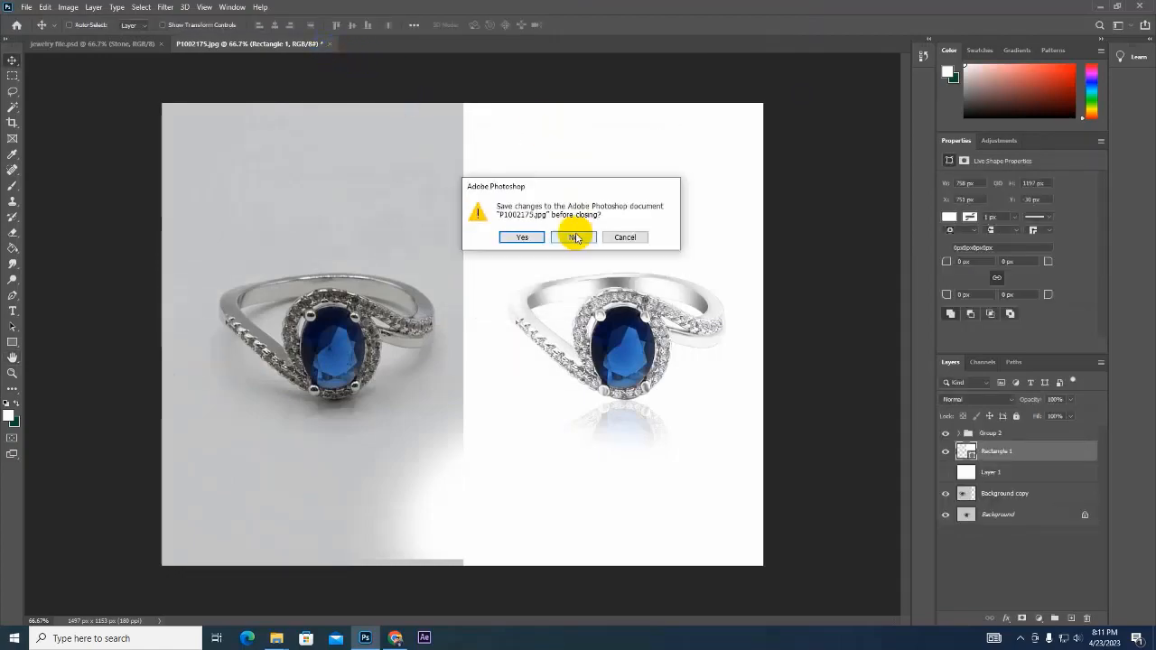